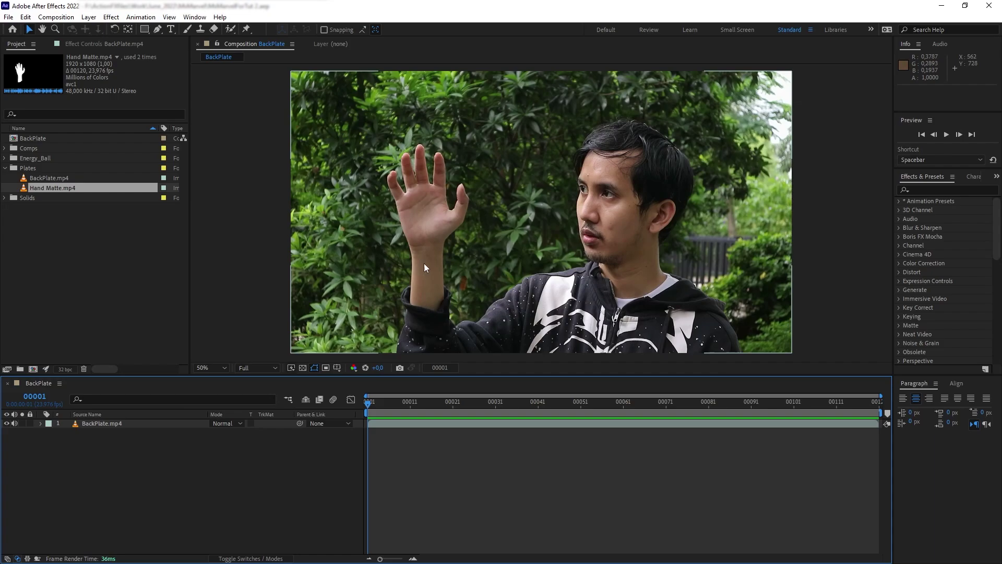
- Place Hand Matte.mp4 above the BackPlate.mp4 layer in the BackPlate composition and hide it
drag(50, 186, 124, 421)
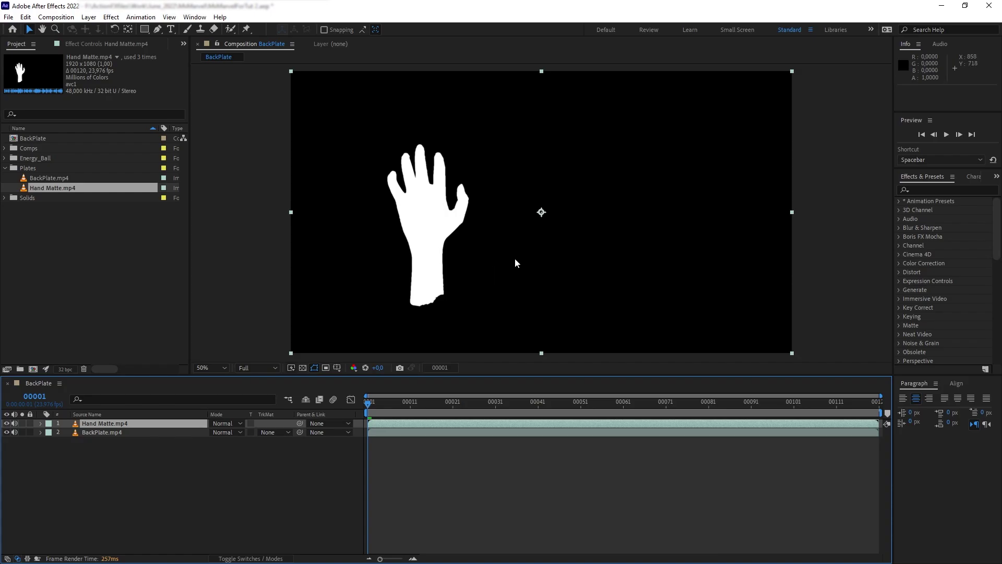
click(7, 423)
- Duplicate the BackPlate.mp4 layer and rename the upper copy as Hand
click(138, 433)
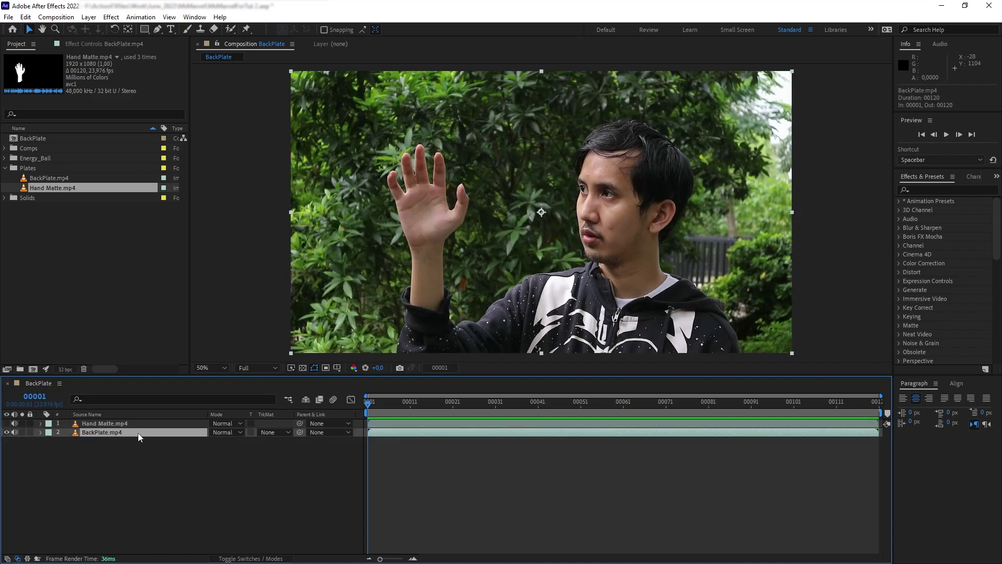
key(ctrl+d)
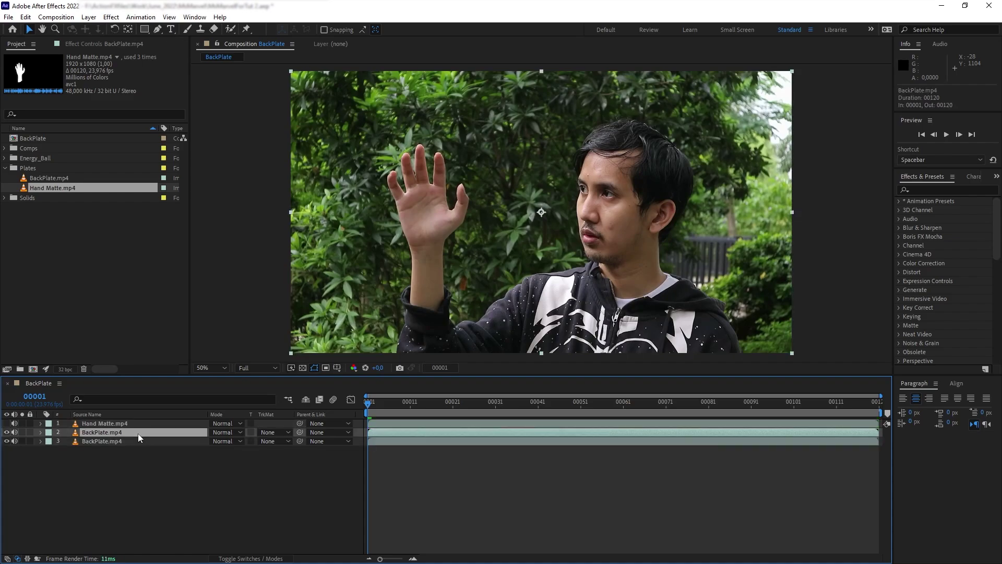
click(115, 441)
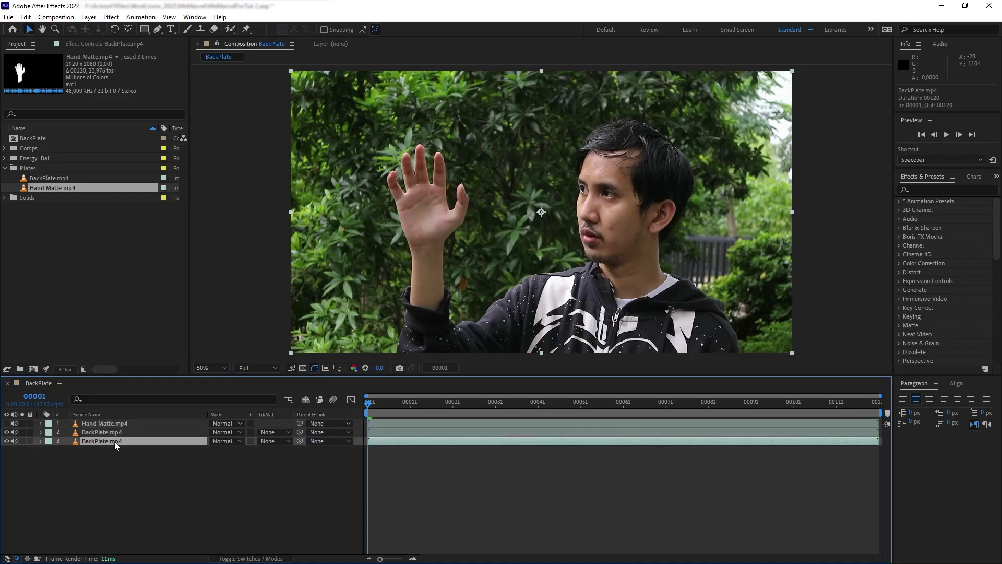
click(104, 430)
right_click(104, 431)
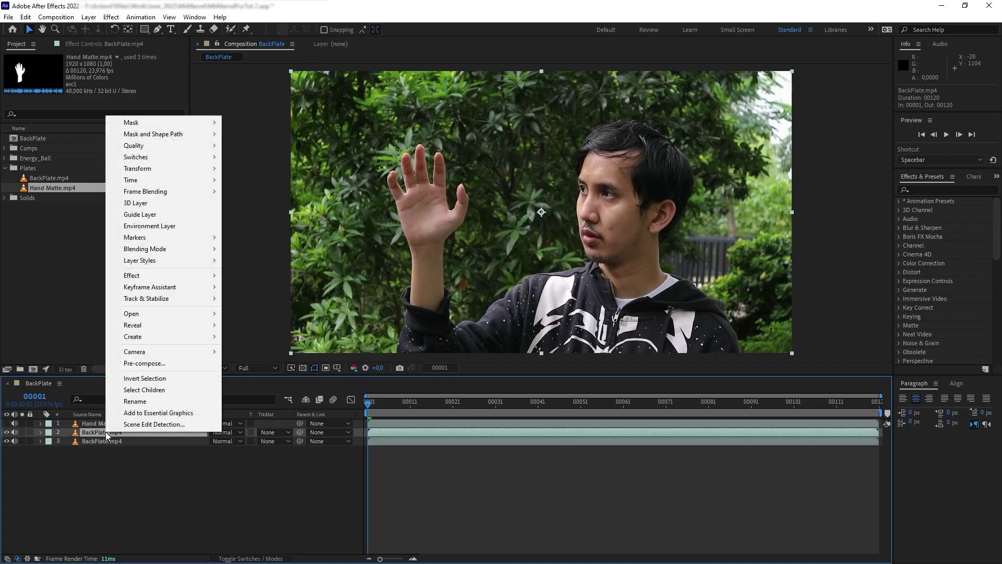
click(128, 402)
text(Hand)
key(Return)
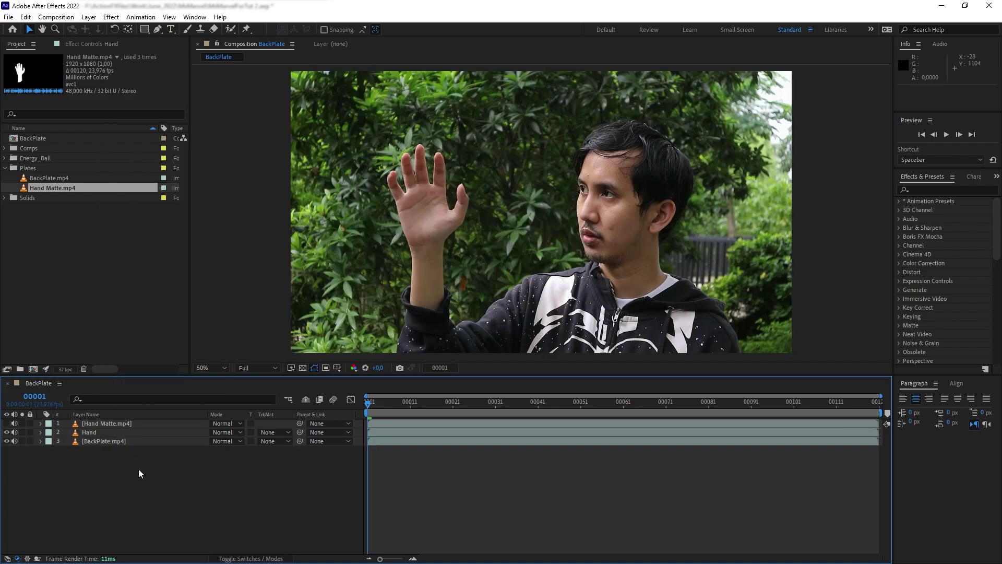
- Set the Hand layer to use Hand Matte.mp4 as its luma matte, and hide the BackPlate.mp4 layer to check the cutout
click(273, 432)
click(323, 481)
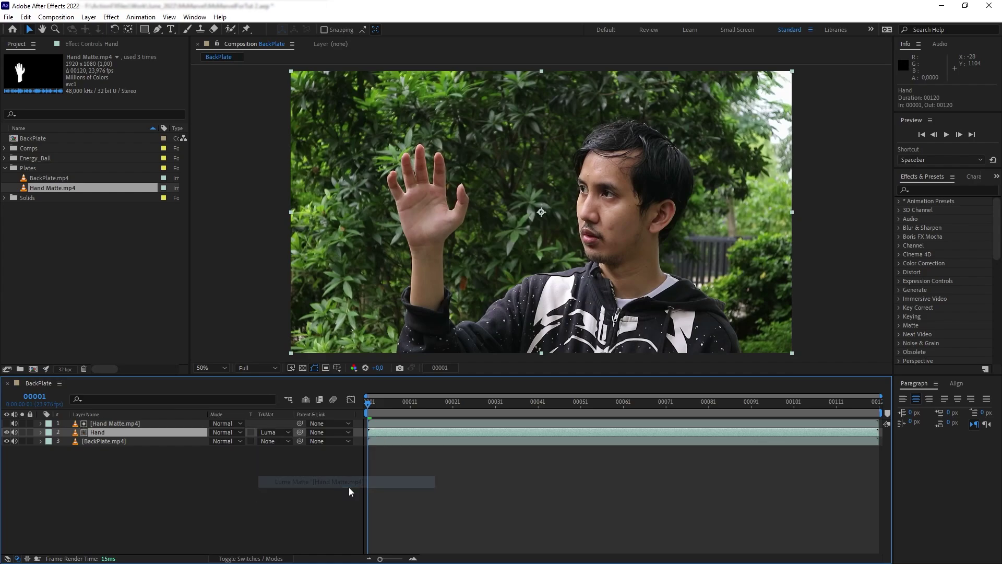
click(134, 443)
click(8, 441)
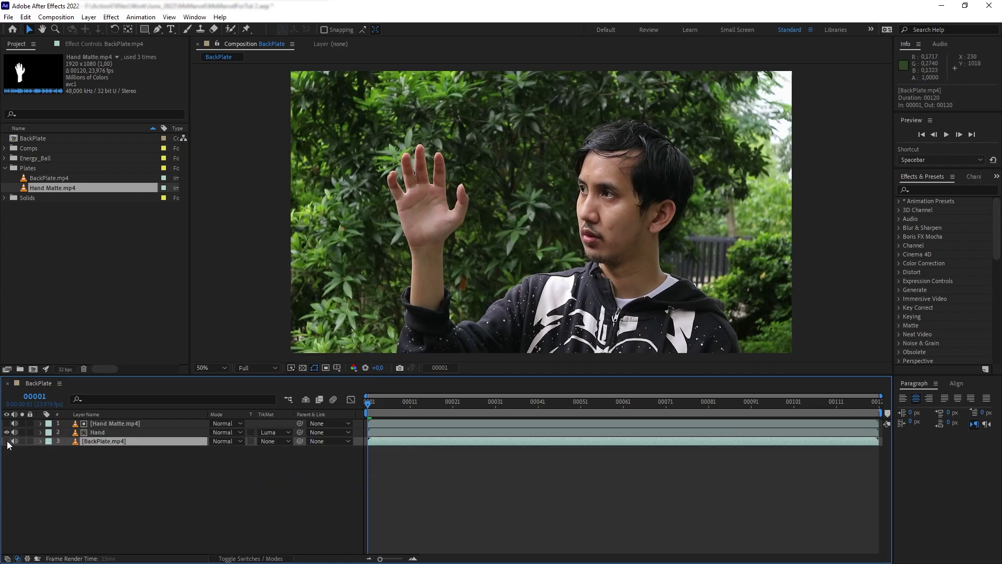
drag(441, 404, 339, 417)
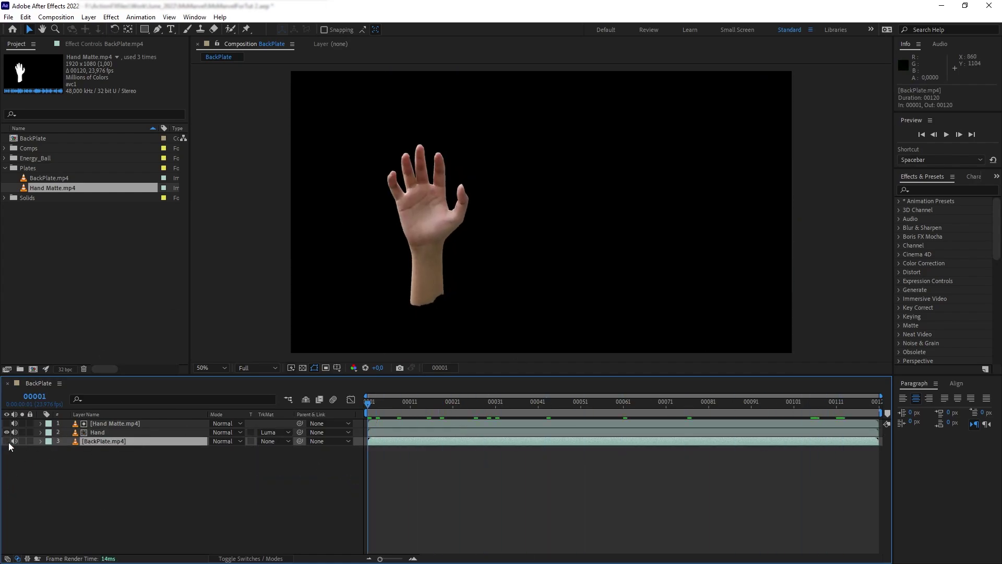
click(6, 441)
click(7, 441)
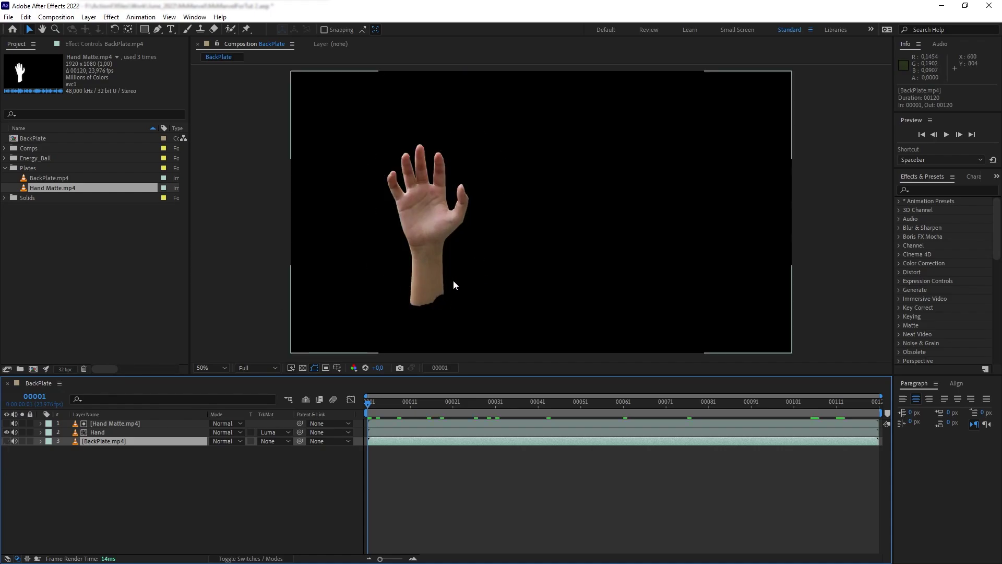
- Pre-compose the Hand and Hand Matte.mp4 layers into a composition named Hand Isolated
click(141, 433)
shift+click(133, 422)
key(ctrl+shift+c)
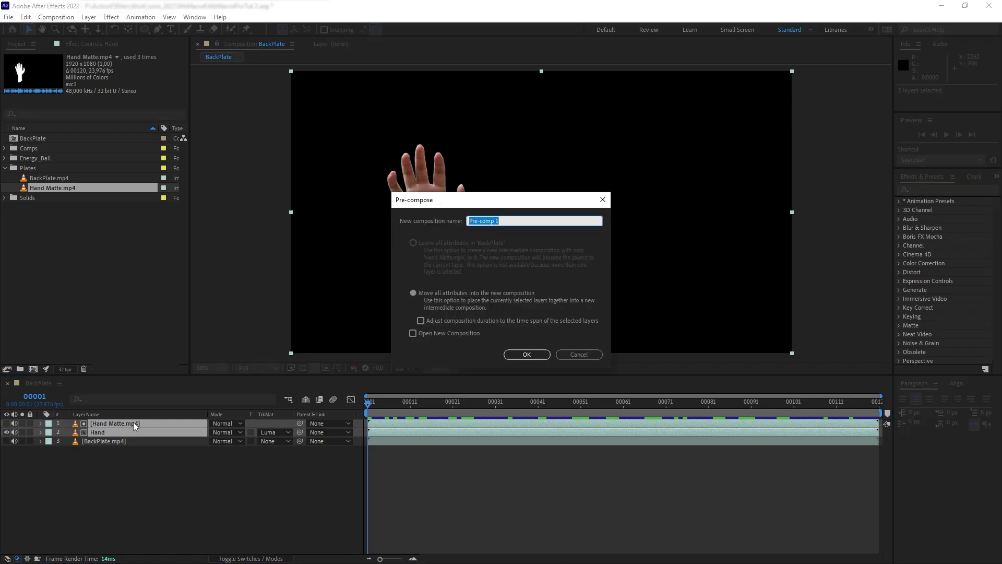
text(Hand Isolated)
key(Return)
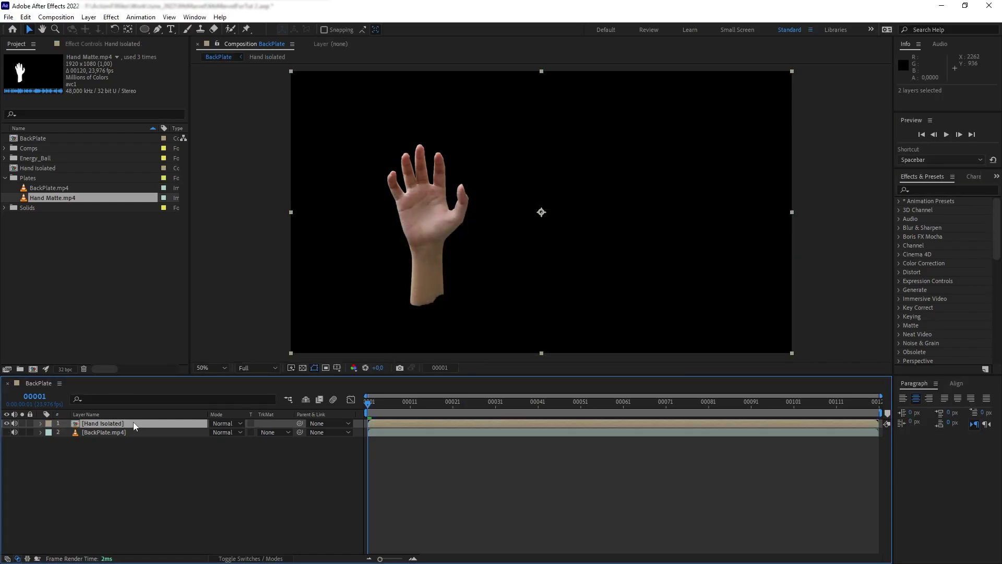
drag(381, 402, 369, 424)
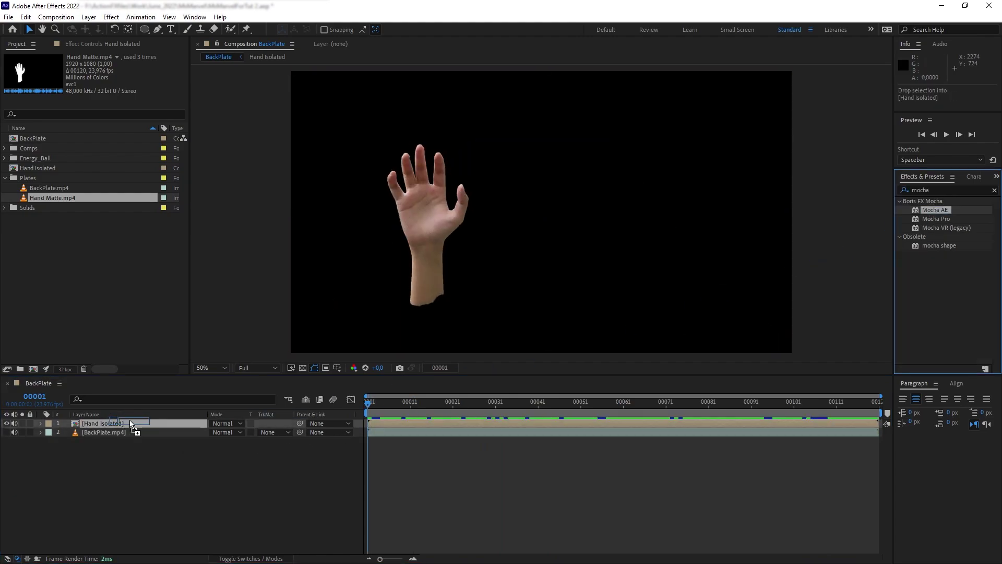
- Apply the Mocha AE effect to the Hand Isolated layer and launch the Mocha tracker
drag(934, 210, 140, 424)
click(28, 98)
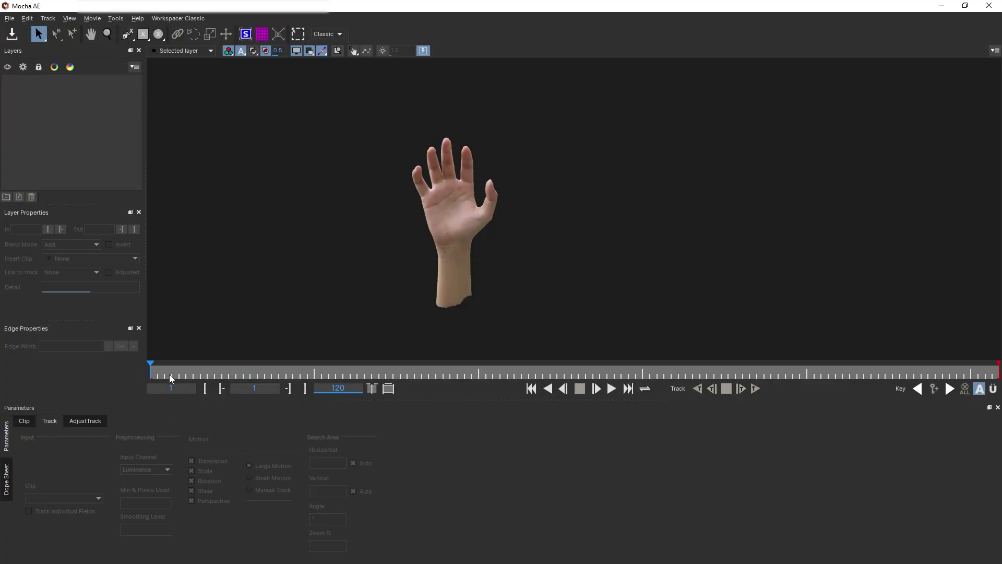
drag(172, 377, 151, 377)
- Draw a closed spline around the forearm just below the wrist at the first frame
click(128, 35)
click(452, 257)
click(472, 253)
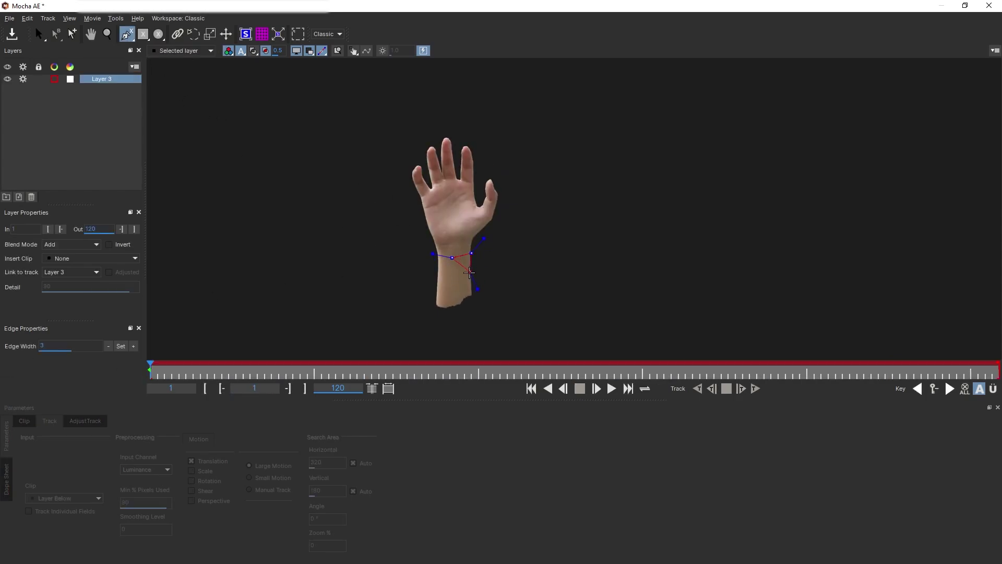
click(470, 275)
click(445, 281)
right_click(445, 281)
click(437, 273)
click(439, 257)
key(s)
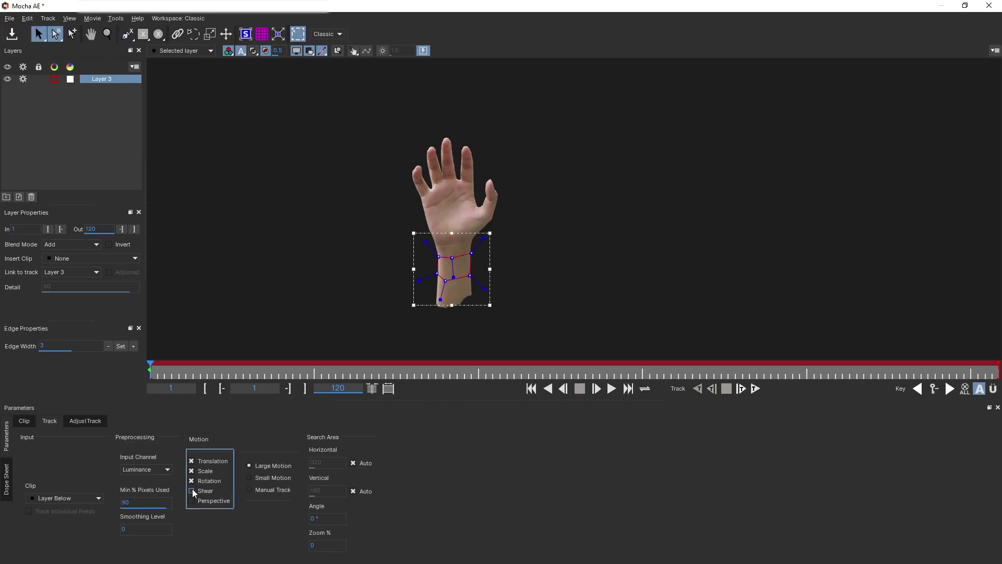
- Limit the tracked motion to Translation only and track the forearm forward through the whole clip
click(197, 472)
click(197, 473)
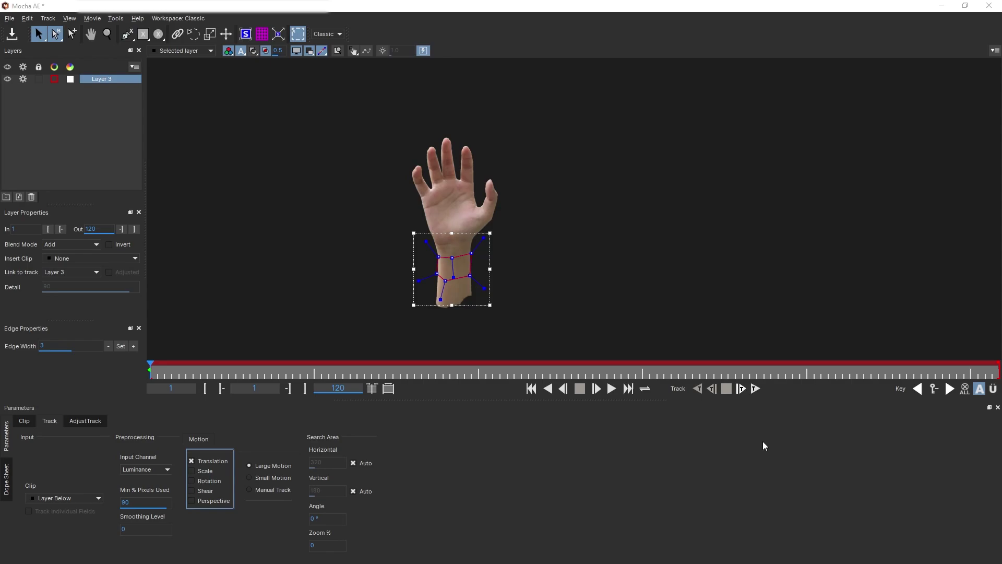
click(754, 389)
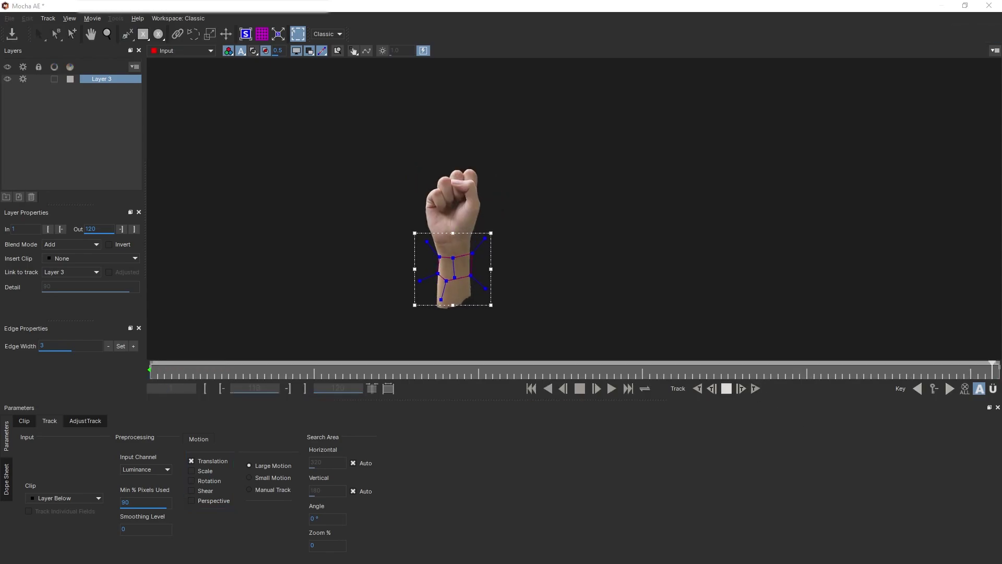
drag(974, 374, 150, 344)
- Rename the tracked layer as Tracker, then close Mocha and save the project changes
double_click(100, 79)
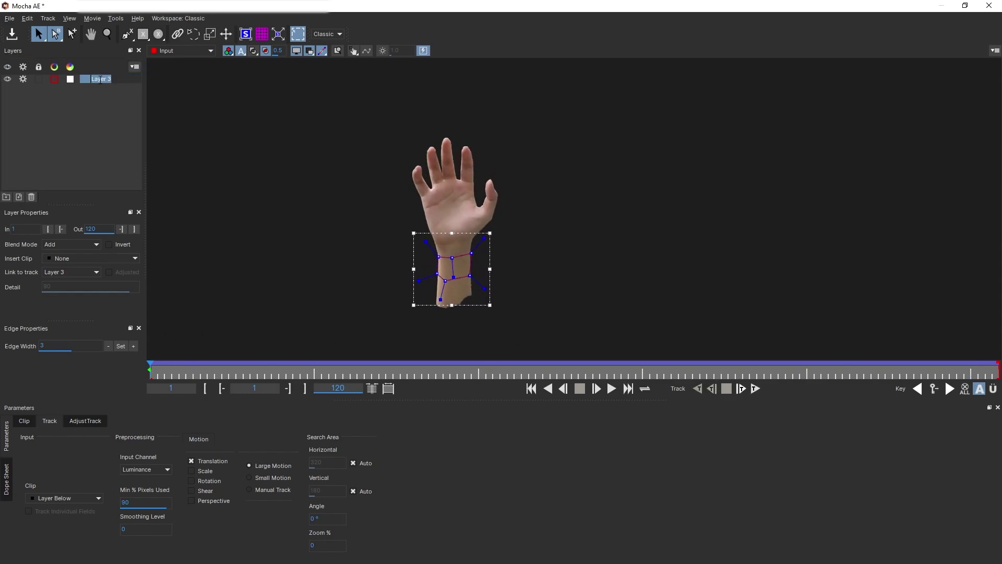
text(Tracker)
click(79, 128)
click(988, 6)
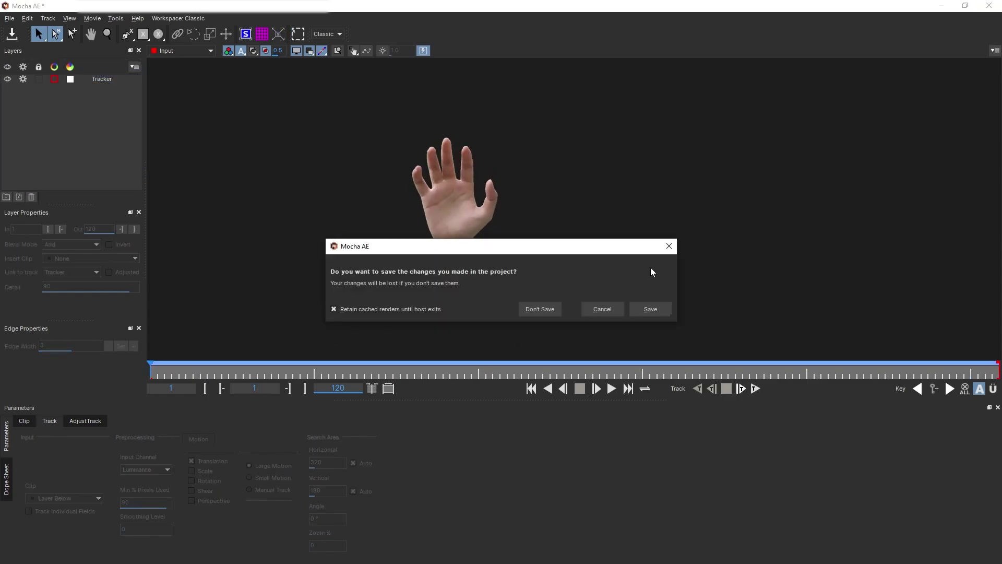
click(635, 311)
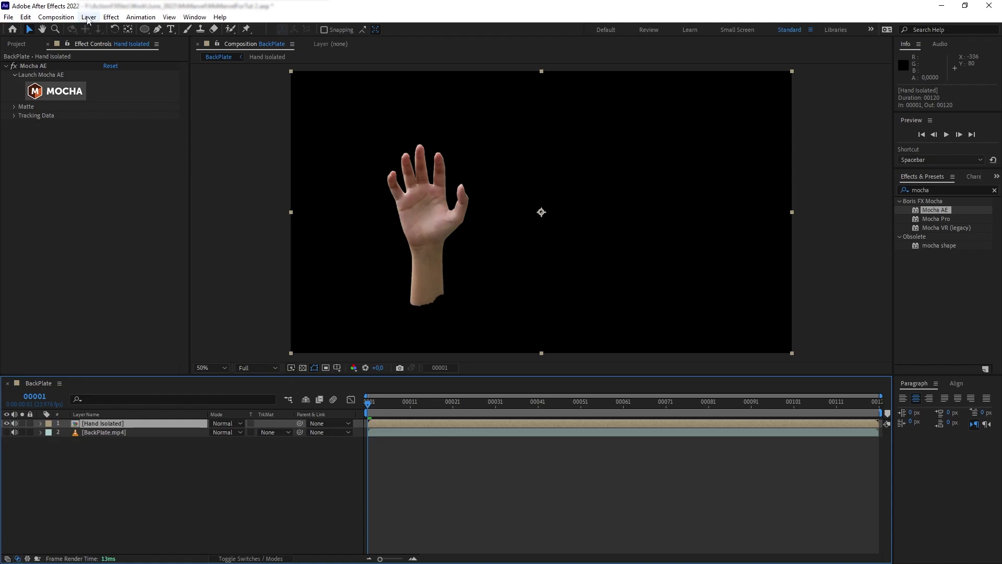
- Create the Mocha AE tracking data on the Hand Isolated layer and turn on Invert
click(13, 115)
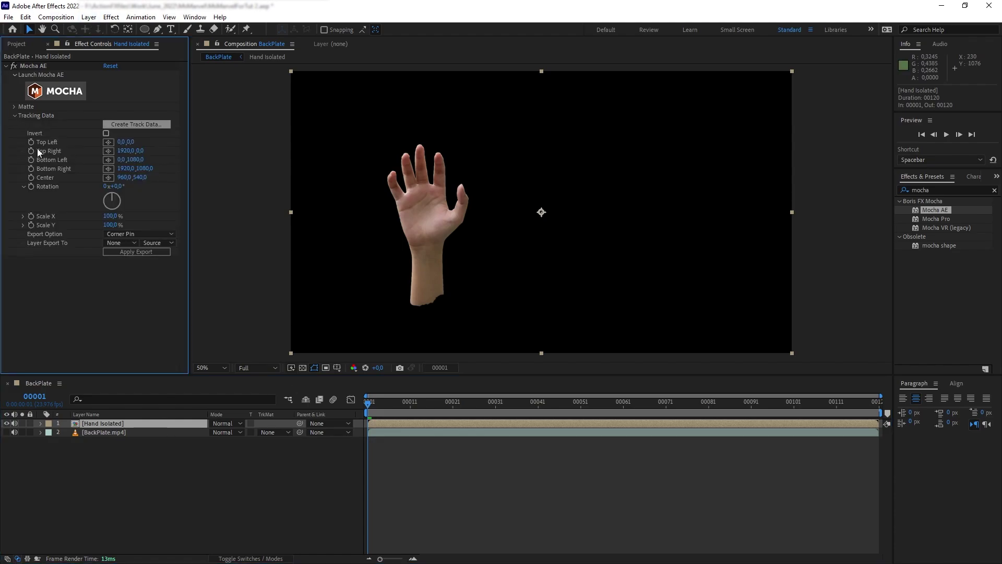
click(132, 123)
click(514, 287)
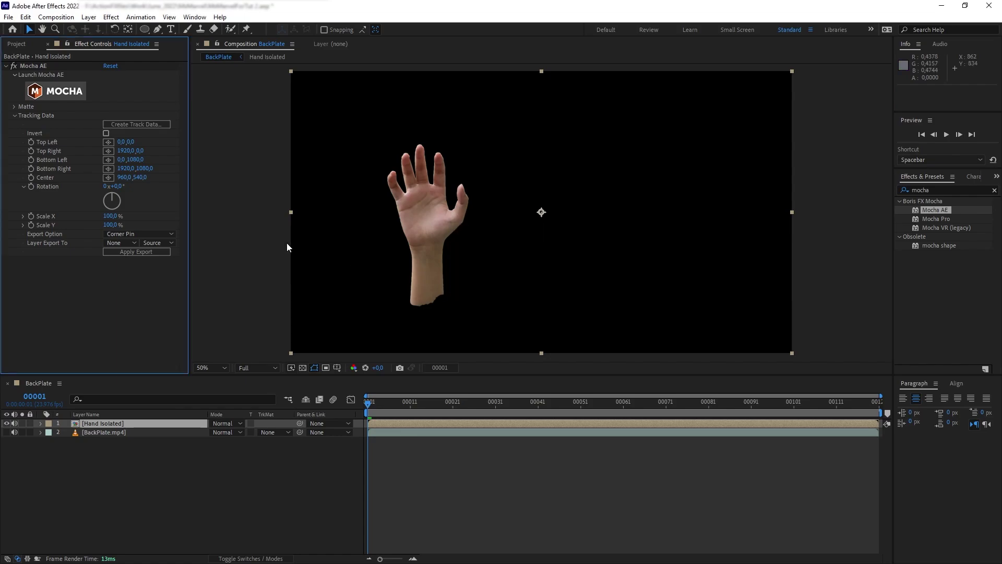
click(106, 133)
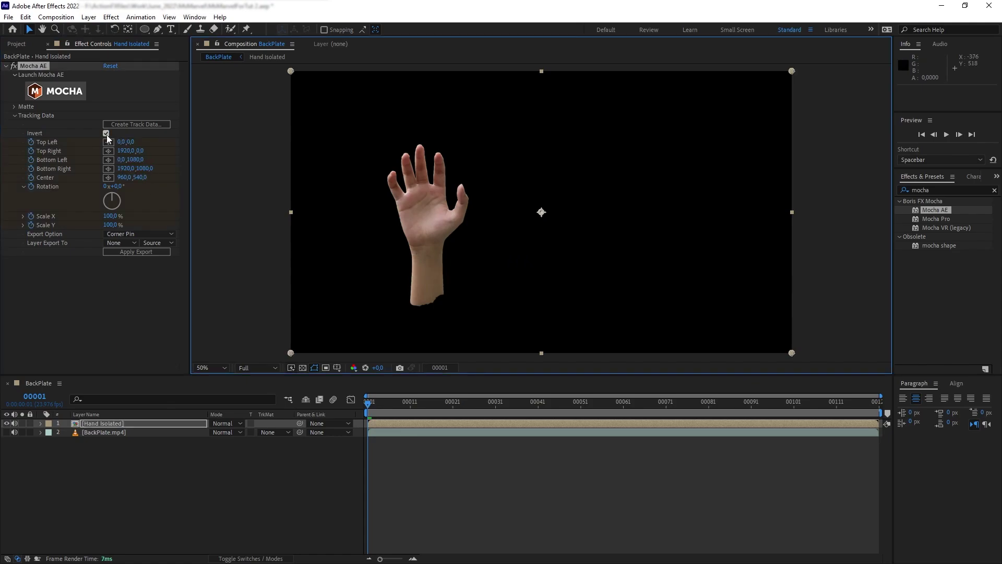
- Export the inverted track as Transform data to the Hand Isolated layer and scrub the timeline to check the stabilization
click(137, 233)
click(127, 269)
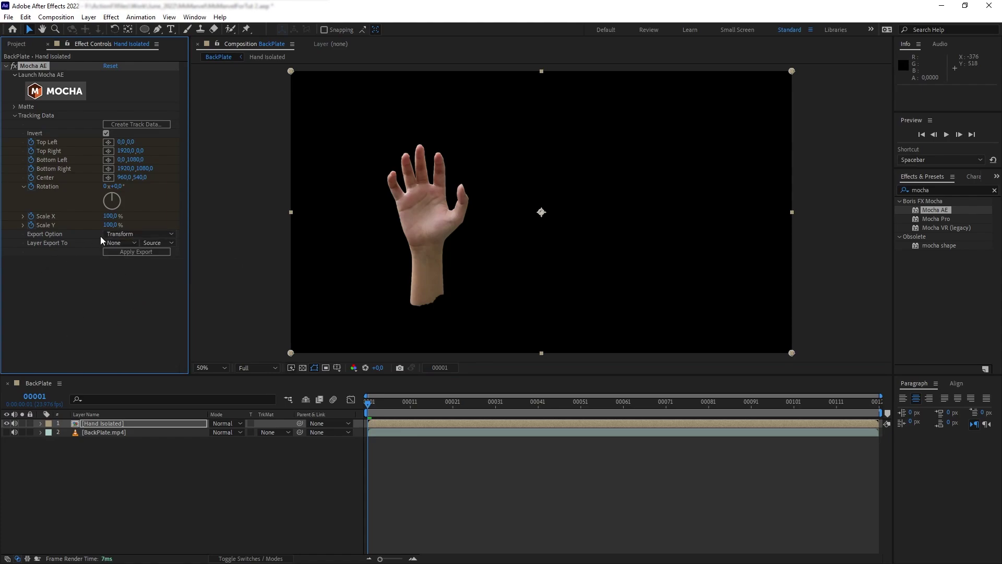
click(117, 243)
click(170, 270)
click(147, 253)
drag(370, 412, 365, 368)
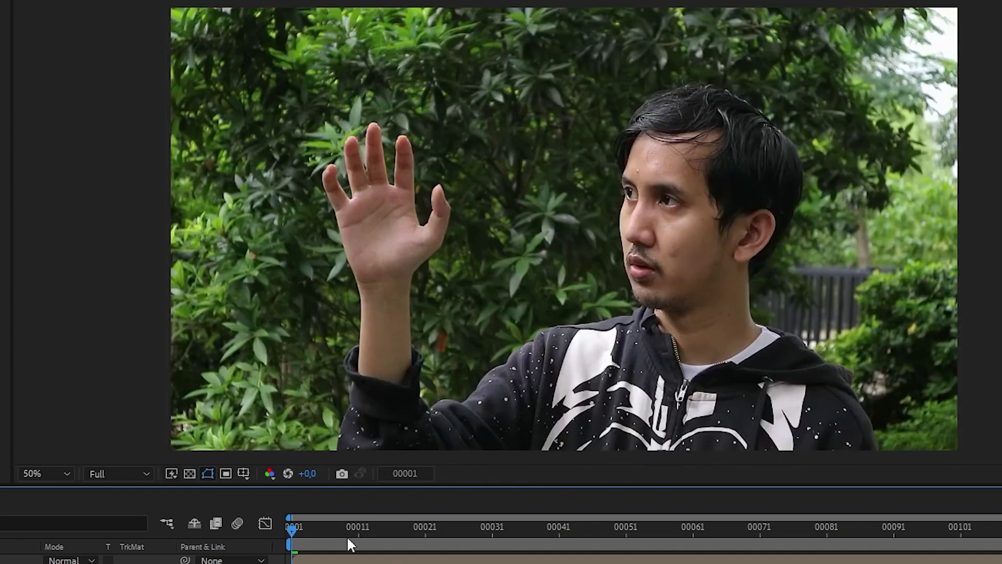
drag(305, 528, 291, 470)
drag(295, 528, 761, 532)
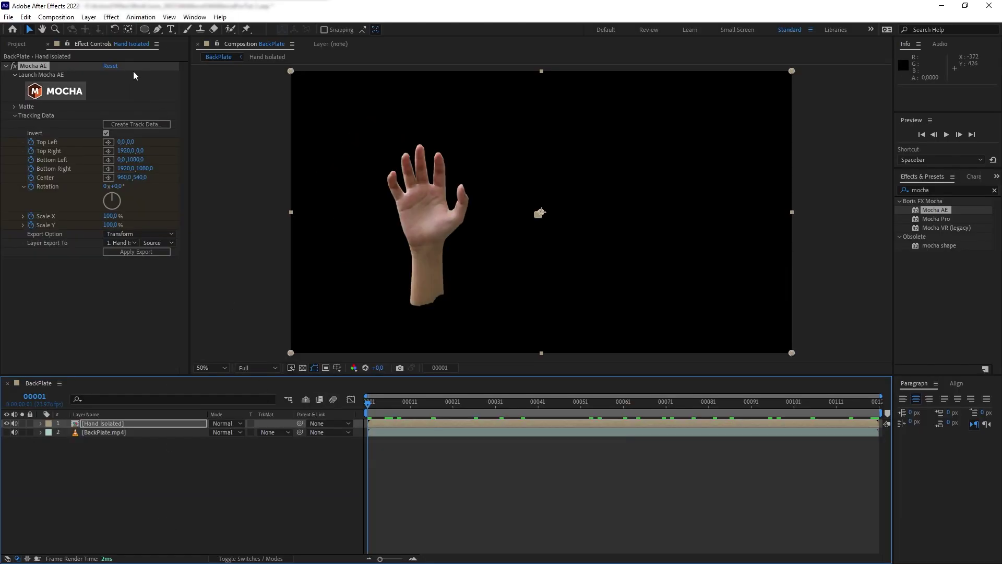
- Add a null object to the composition and name it Re-track null
click(88, 17)
mouse_move(103, 29)
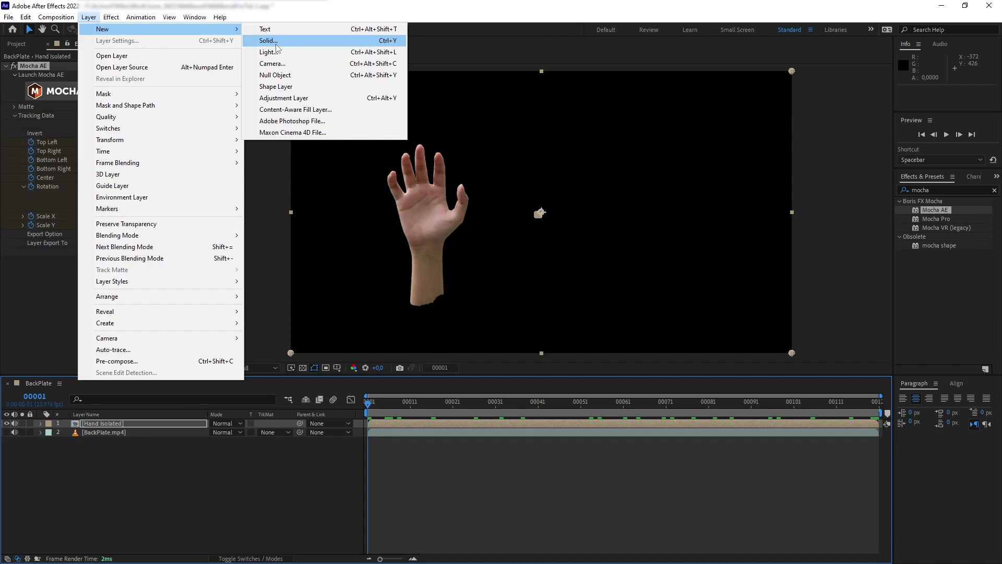
click(288, 76)
key(Return)
text(Re-track null)
- Turn off Invert on the Hand Isolated layer's Mocha AE effect and apply the Transform export to Re-track null
click(126, 432)
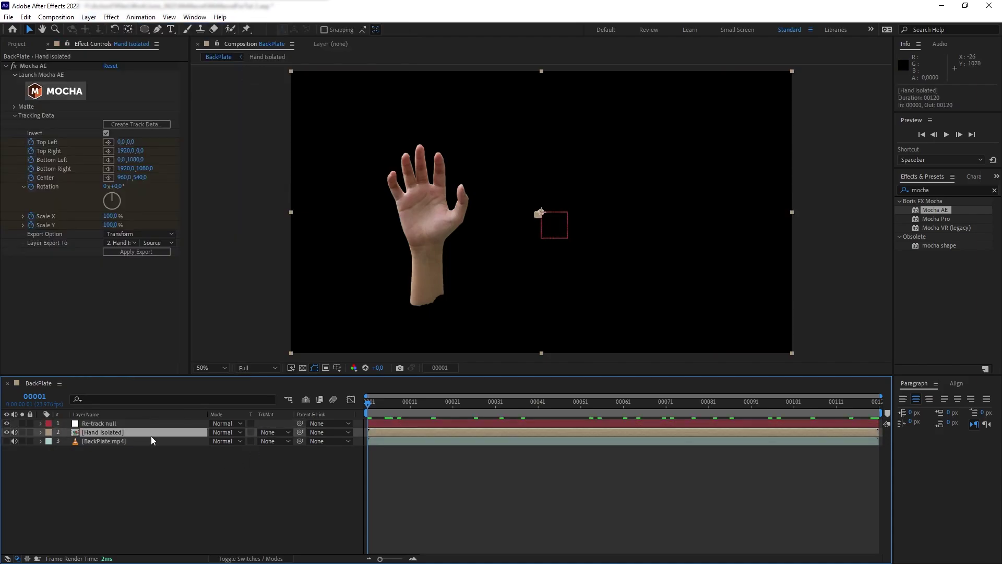
click(106, 133)
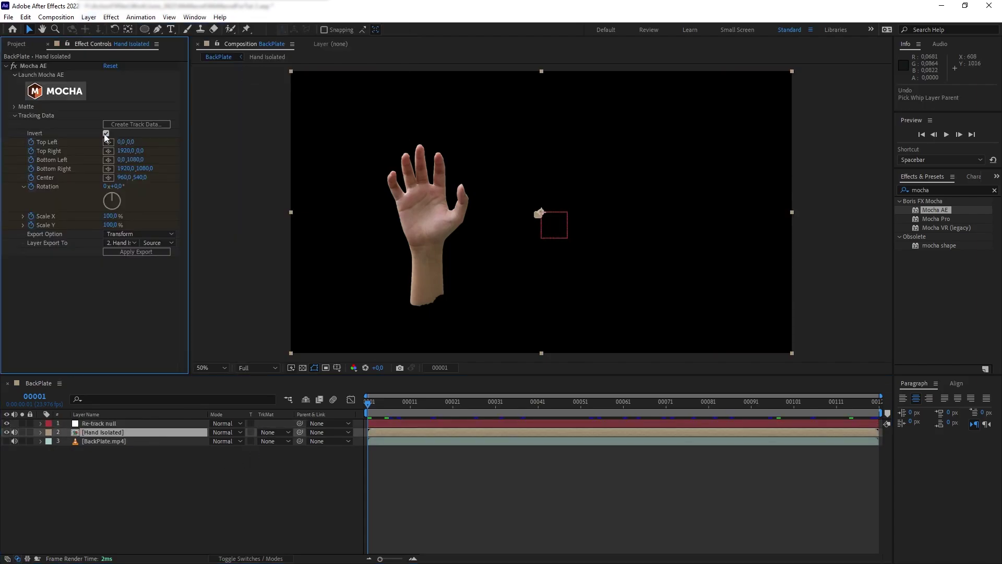
click(115, 243)
click(139, 266)
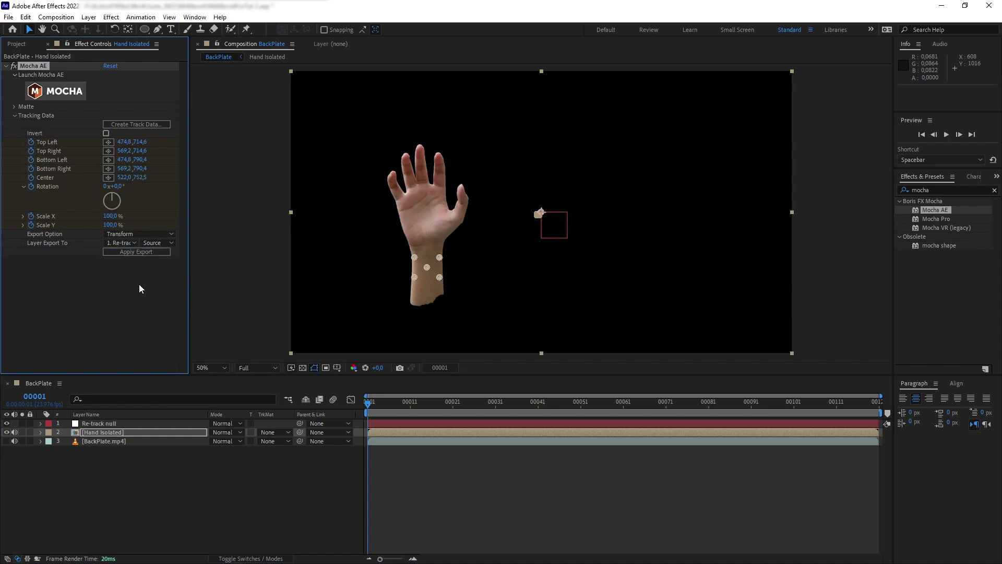
click(133, 256)
- Parent the Hand Isolated layer to Re-track null and show the BackPlate.mp4 layer to check the alignment over time
drag(300, 432, 124, 423)
click(125, 423)
drag(420, 415, 254, 416)
click(6, 441)
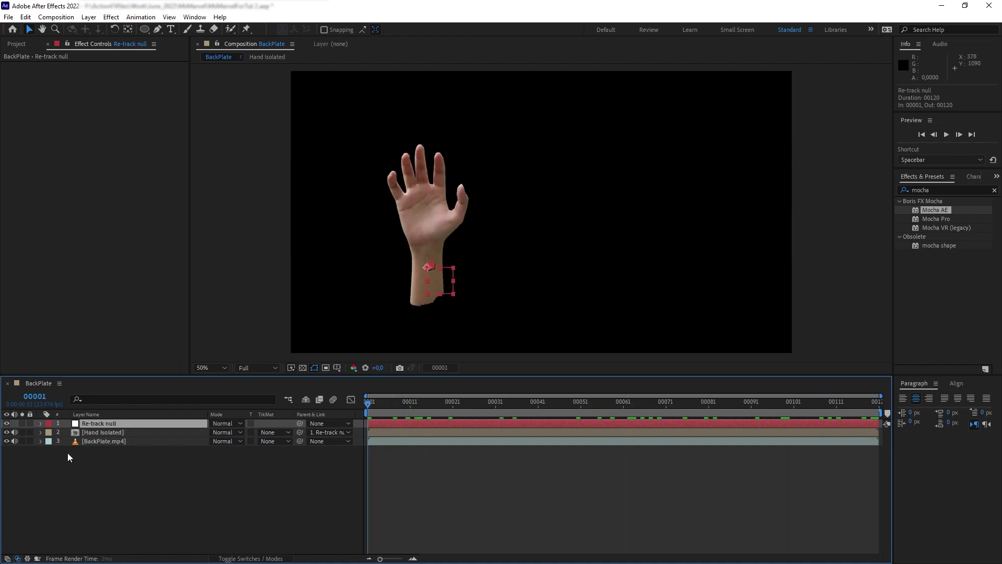
drag(399, 409, 155, 428)
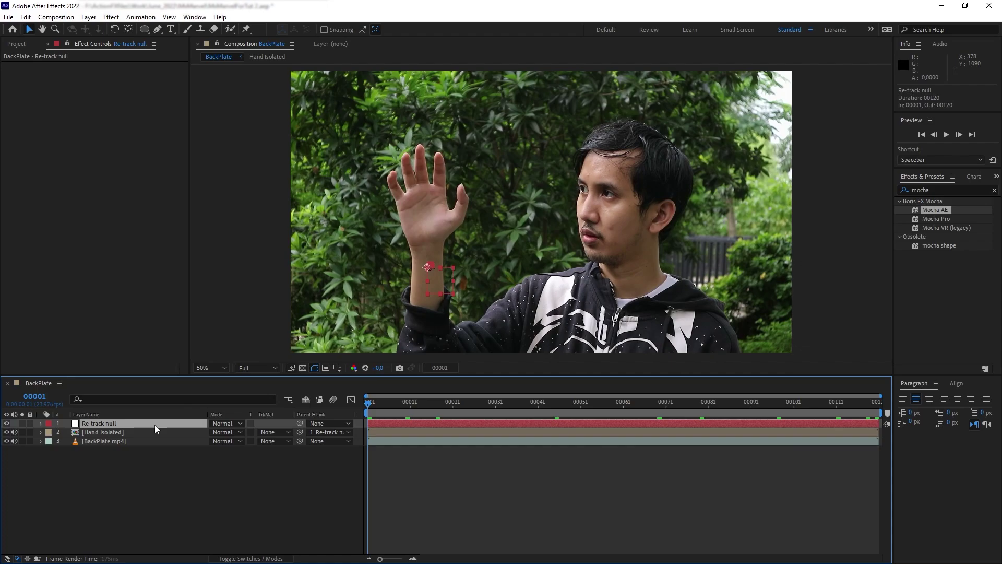
- Set the Hand Isolated layer's parent to None, check the motion against the background, and hide the BackPlate.mp4 layer
click(326, 432)
click(318, 441)
drag(384, 401, 563, 402)
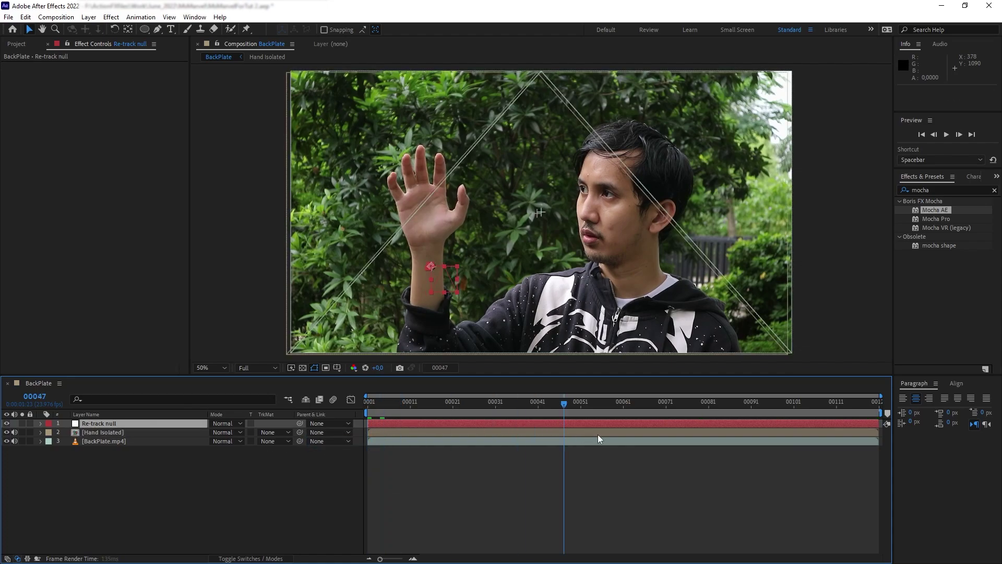
drag(598, 439, 360, 440)
click(7, 441)
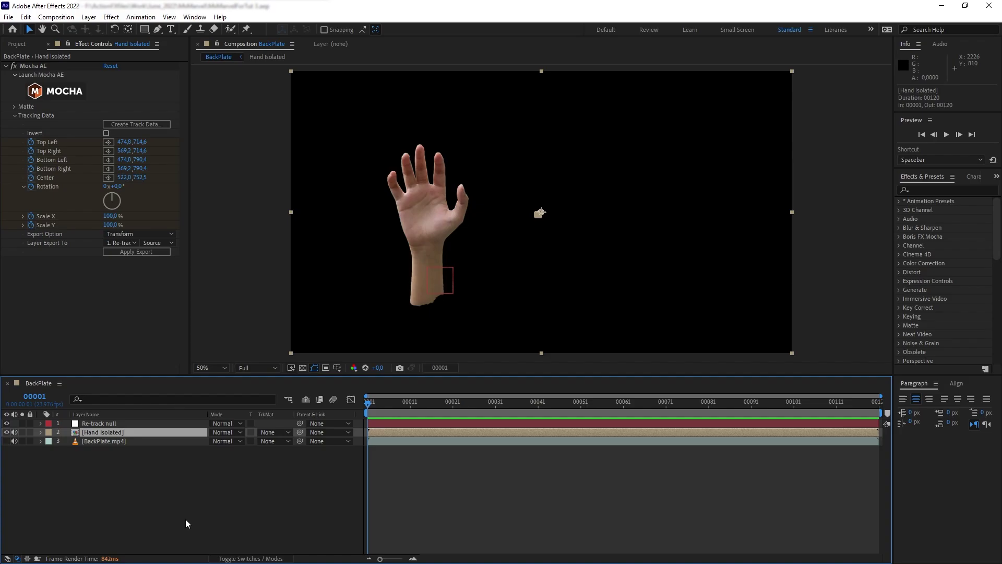
- Pre-compose the Hand Isolated layer as Hand Stabilized, moving all attributes into the new composition
key(ctrl+shift+c)
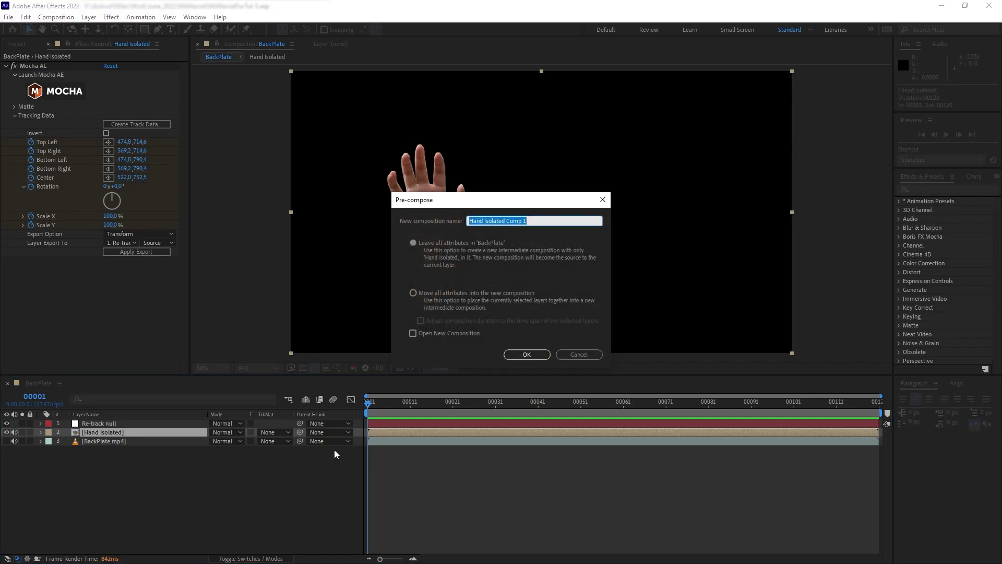
click(415, 293)
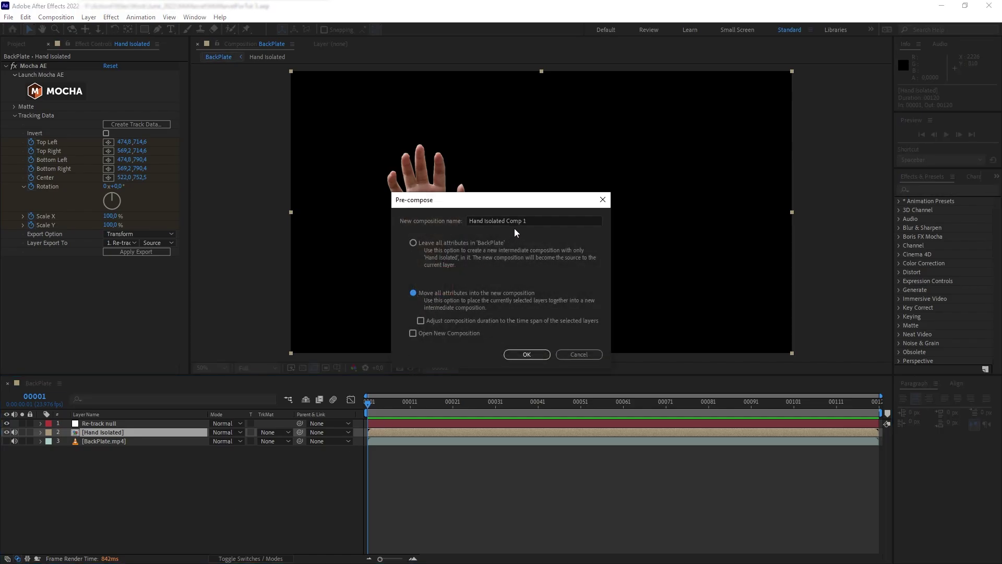
key(ctrl+shift+Left)
key(ctrl+shift+Left)
key(ctrl+shift+Left)
text(Stabilized)
key(Return)
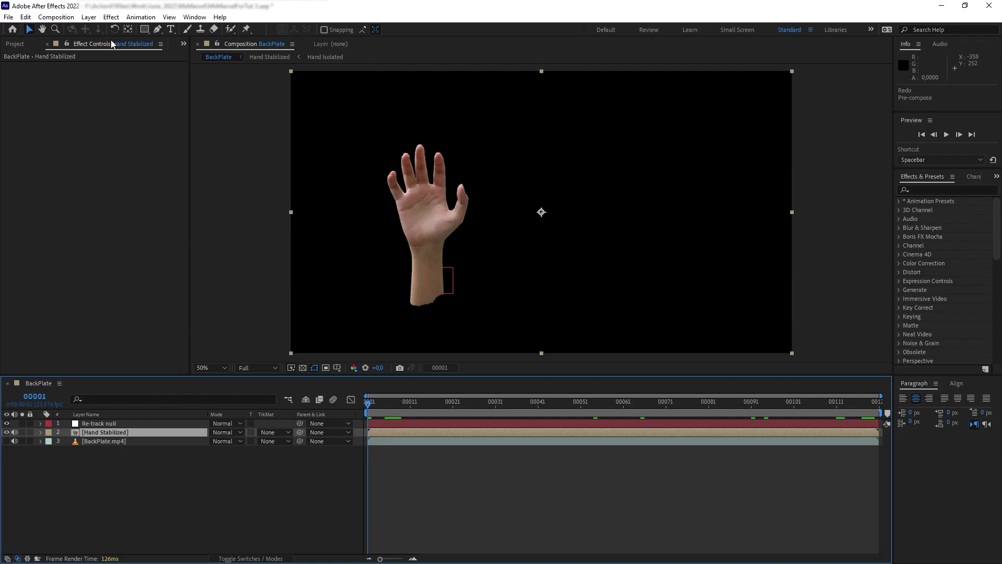
- Create a 1920 x 1080 px solid layer named Fractal
click(89, 17)
mouse_move(225, 30)
click(268, 40)
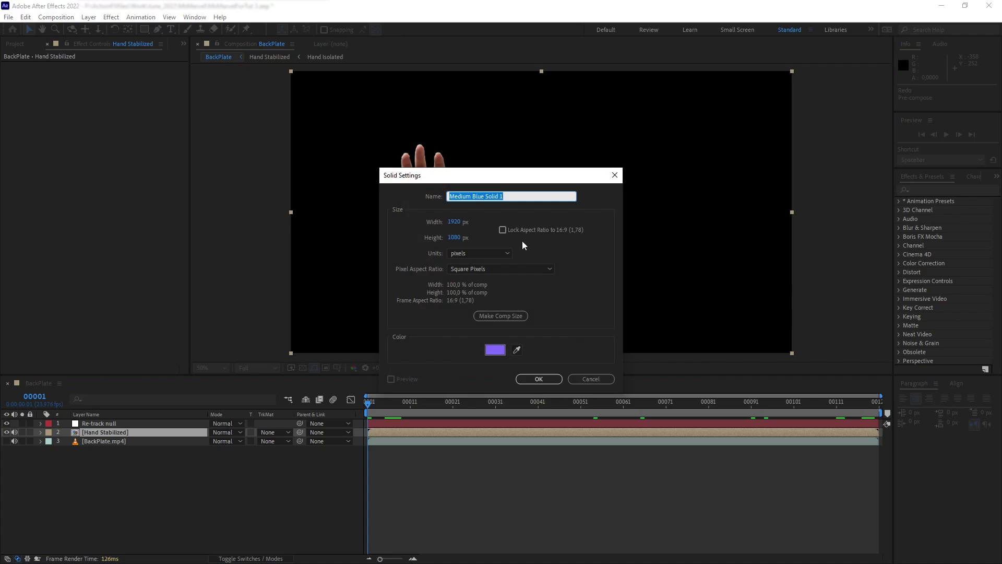
text(Fractal)
click(536, 377)
- Place the Fractal solid directly below Hand Stabilized and set its track matte to Alpha Matte using that layer
drag(104, 432, 122, 440)
click(270, 441)
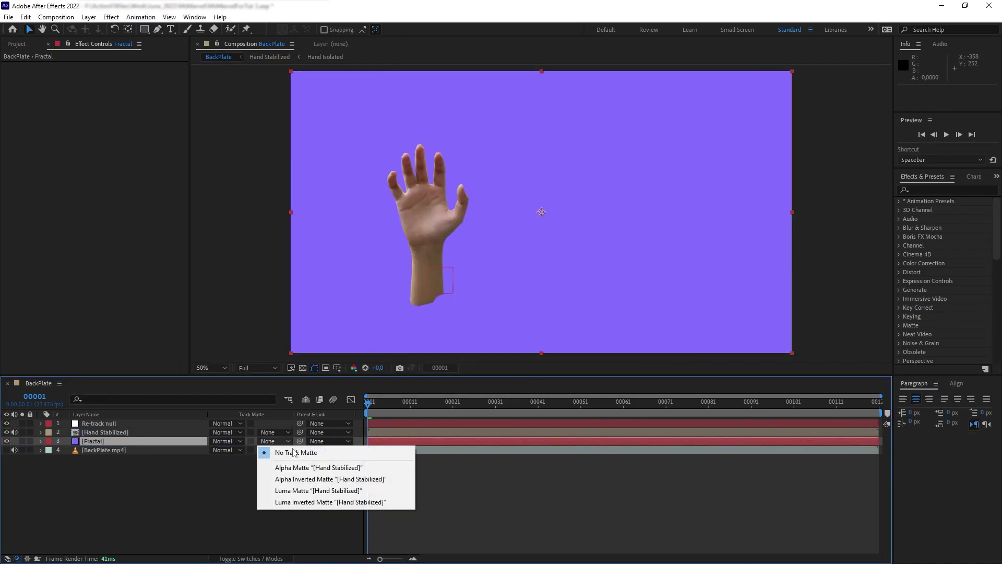
click(315, 468)
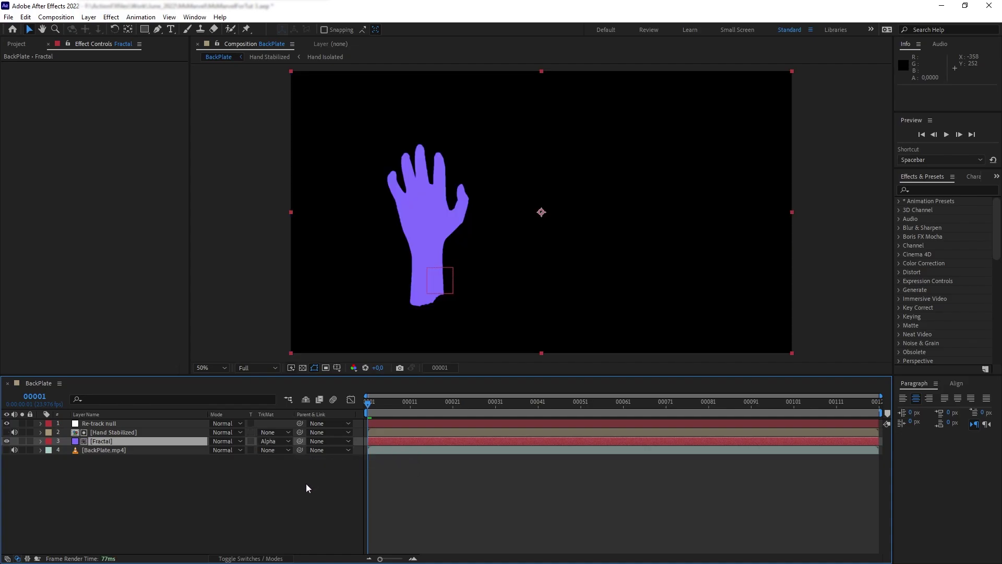
- Apply the Fractal Noise effect to the Fractal layer and set its Fractal Type to Dynamic
click(945, 189)
text(frac)
drag(948, 272, 105, 442)
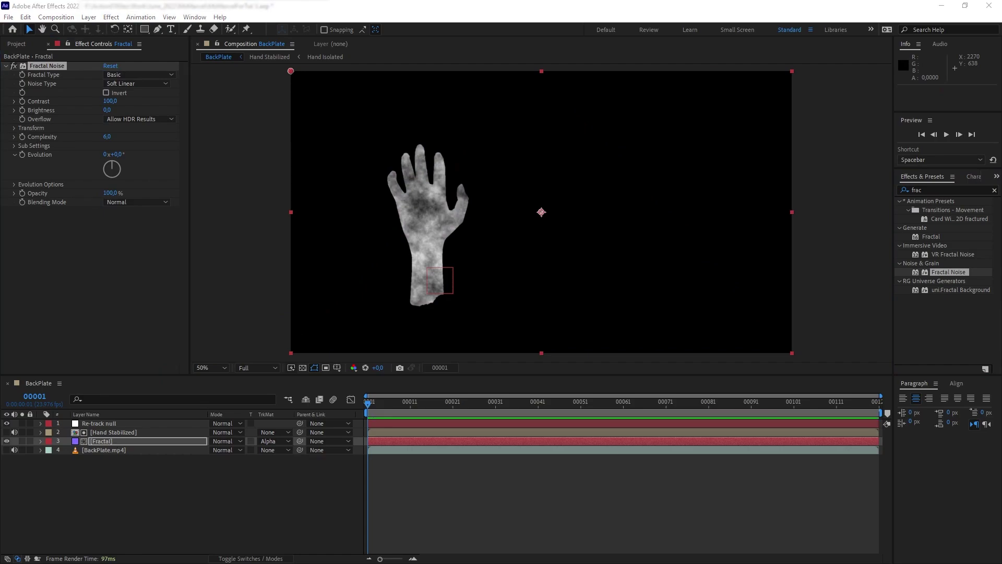
click(121, 76)
click(141, 138)
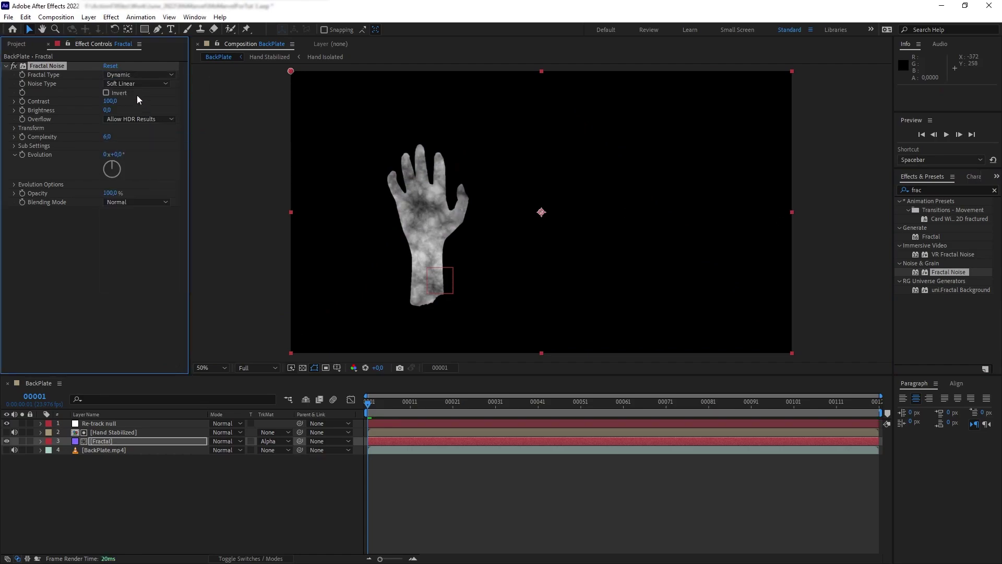
- Set the Fractal Noise Contrast to 215, Brightness to 15 and transform Scale to 50
click(111, 101)
text(215)
key(Return)
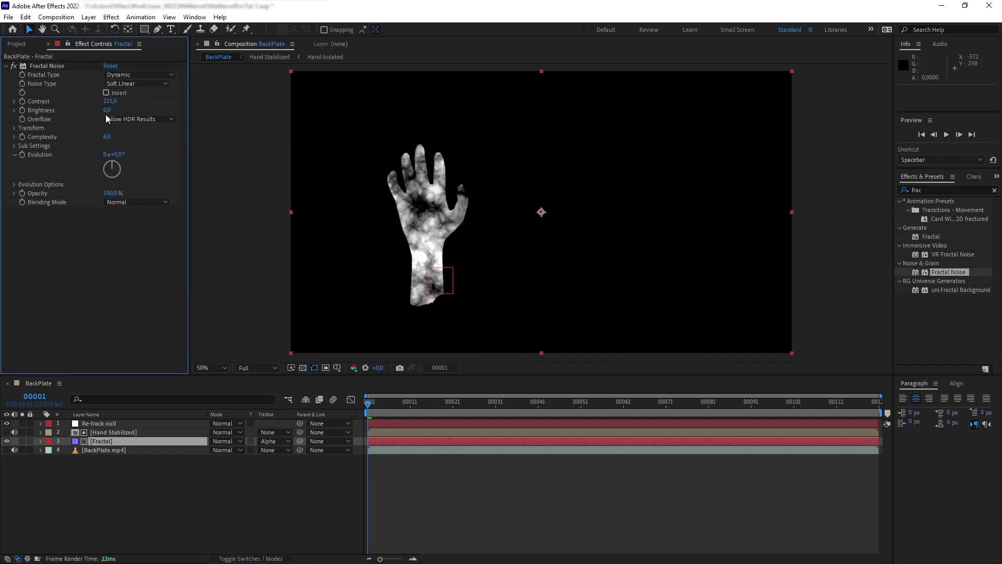
click(106, 111)
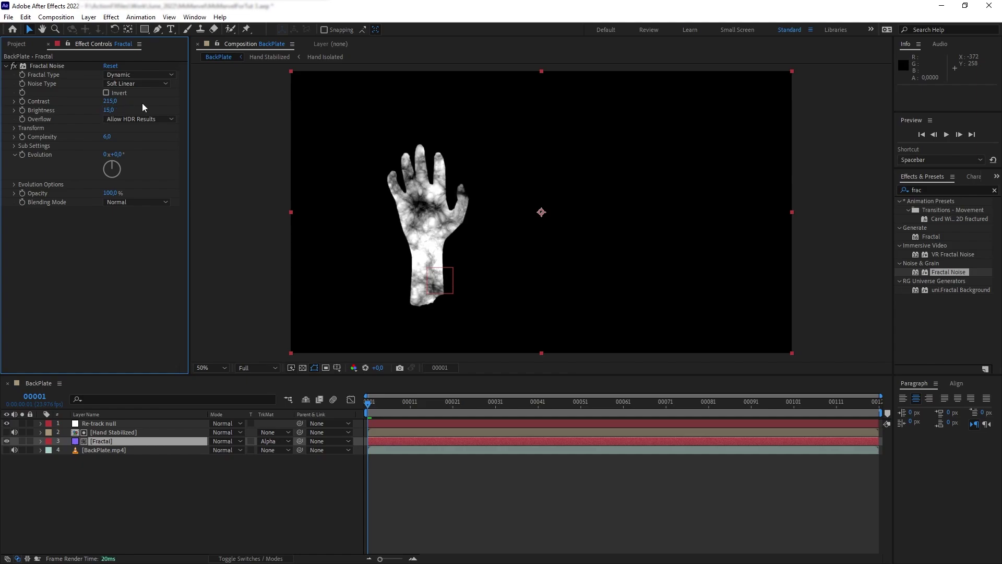
click(14, 128)
click(109, 154)
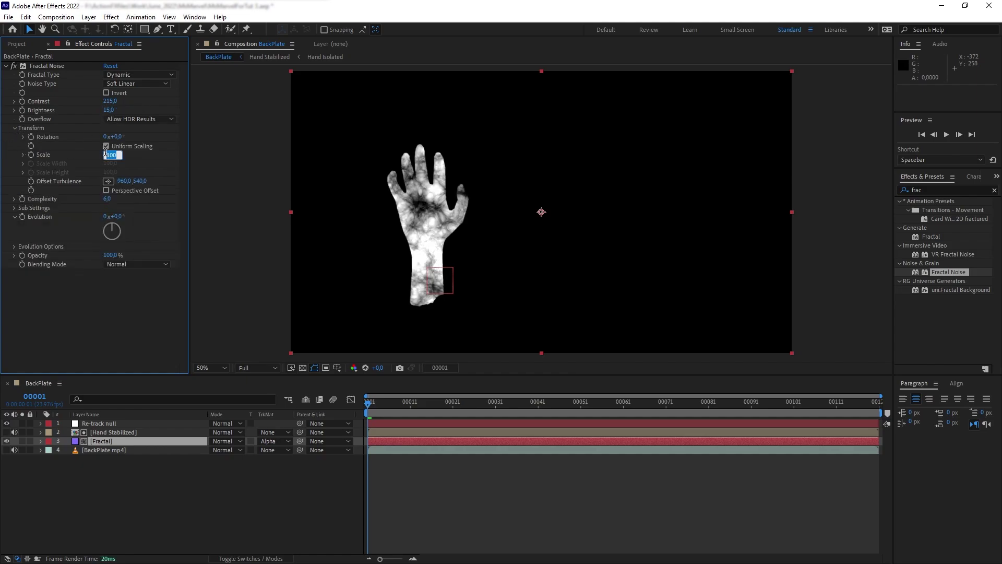
text(50)
key(Return)
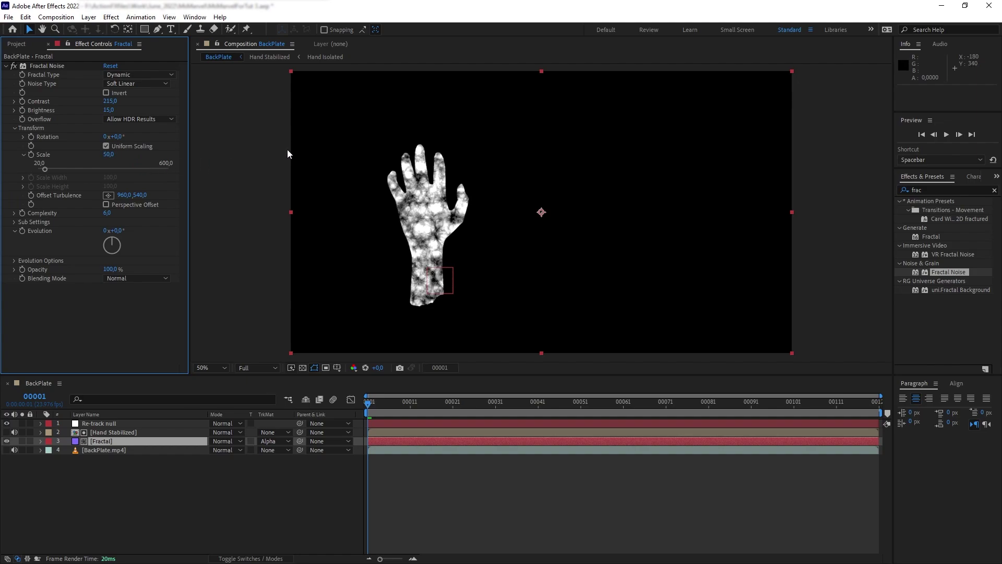
- Add CC Vector Blur to the Fractal layer with Ridge Smoothness 2 and Map Softness 12, and check it over time
double_click(928, 189)
text(cc ve)
mouse_move(932, 211)
mouse_down()
mouse_move(136, 308)
mouse_move(134, 324)
mouse_move(148, 321)
mouse_up()
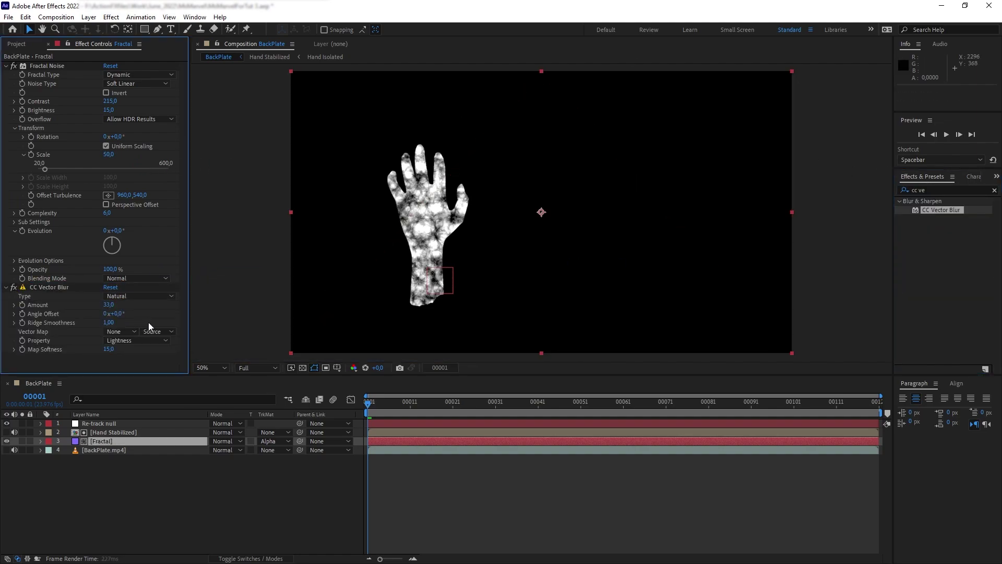
click(110, 322)
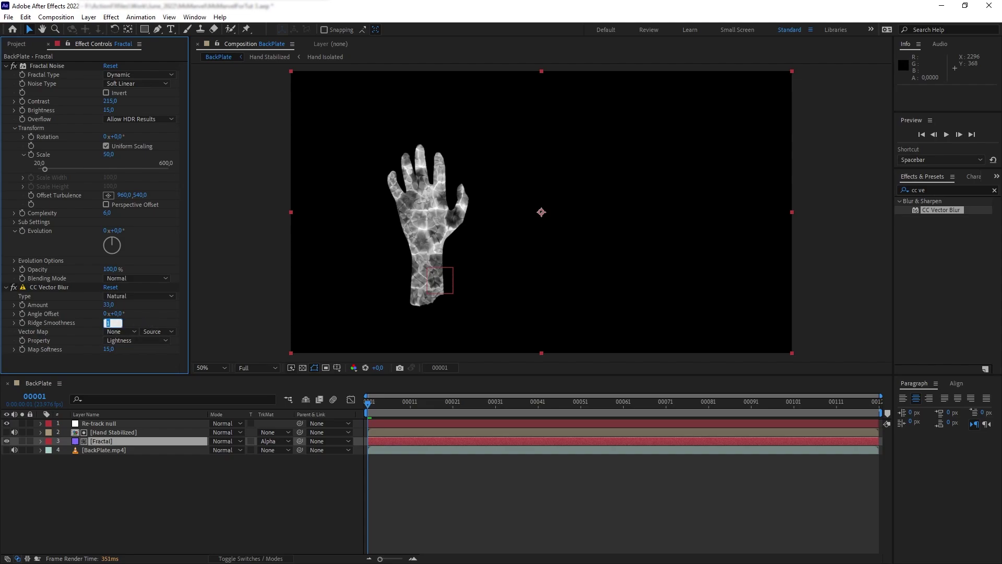
text(2)
key(Return)
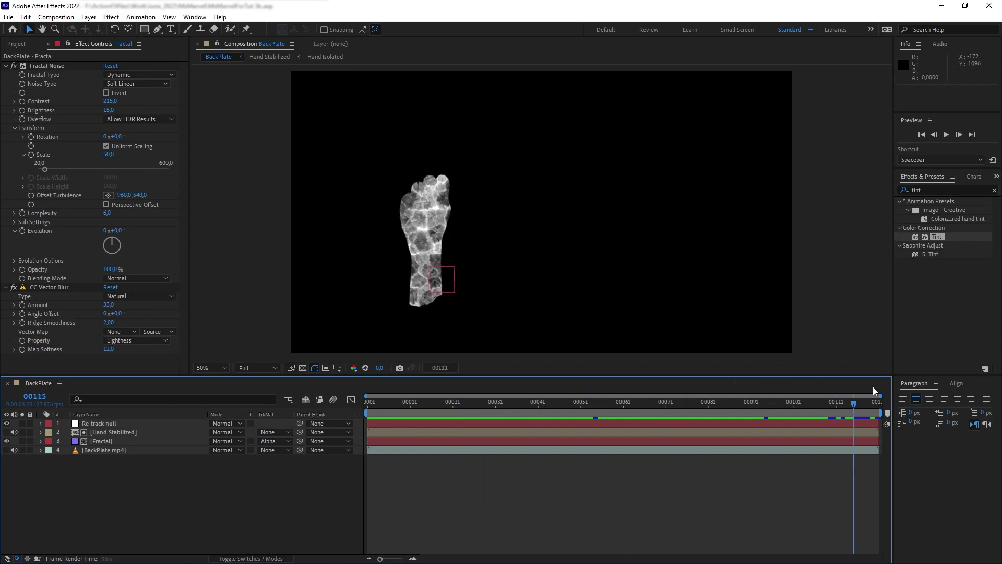
drag(509, 427, 324, 418)
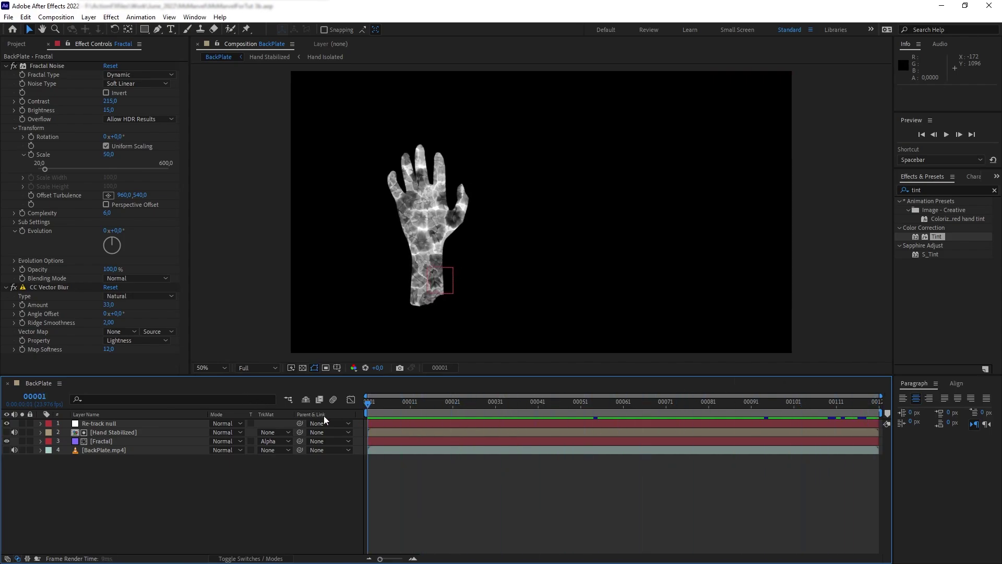
- Add a Displacement Map to the Fractal layer using Hand Stabilized as the map, with maximum horizontal and vertical displacement of 80
click(947, 189)
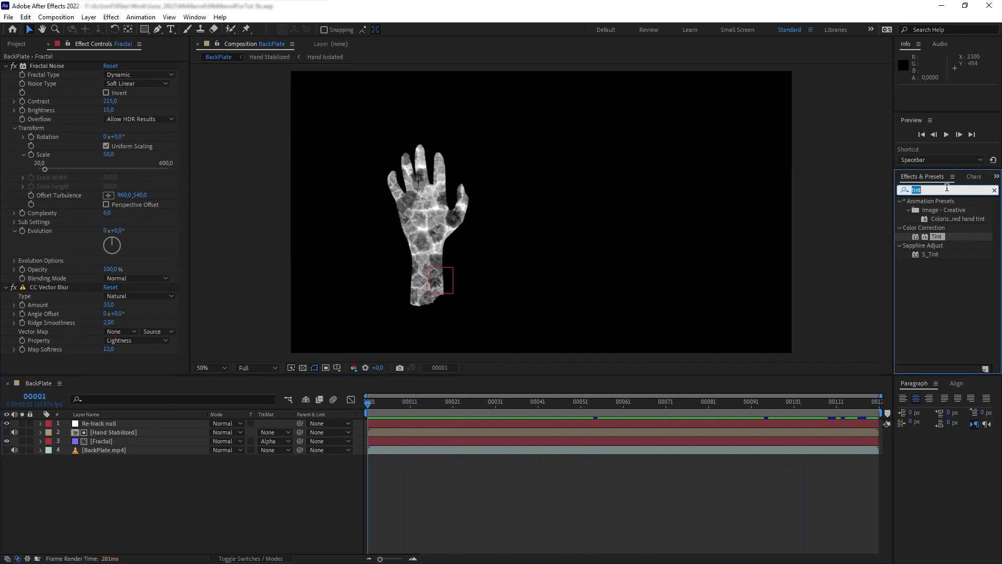
text(displace)
drag(946, 209, 118, 346)
click(121, 306)
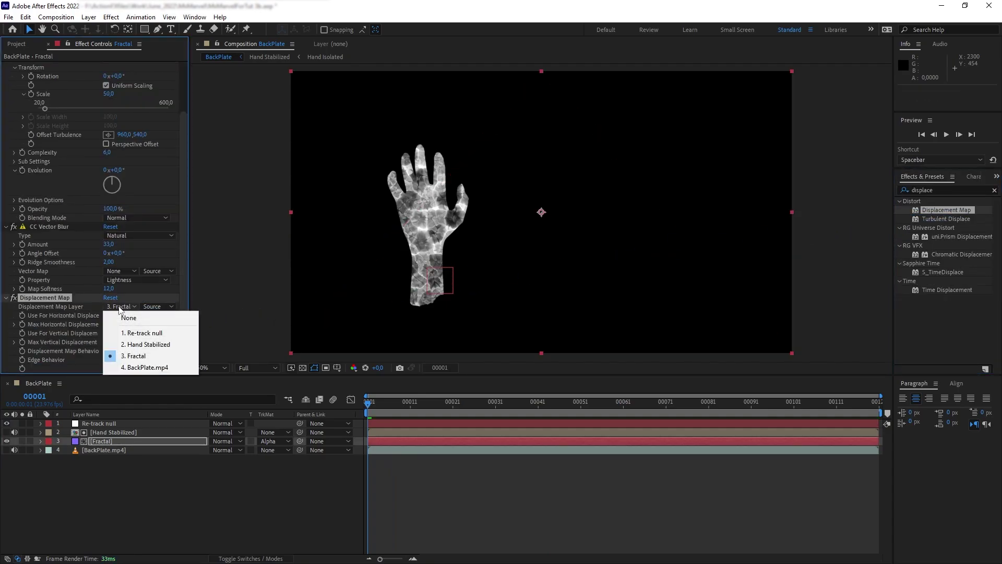
click(146, 345)
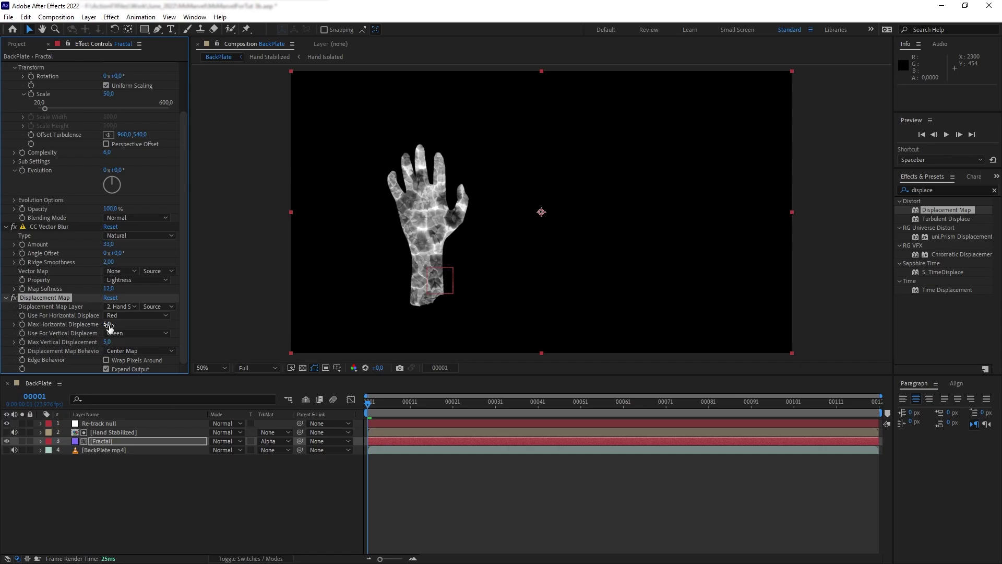
key(Return)
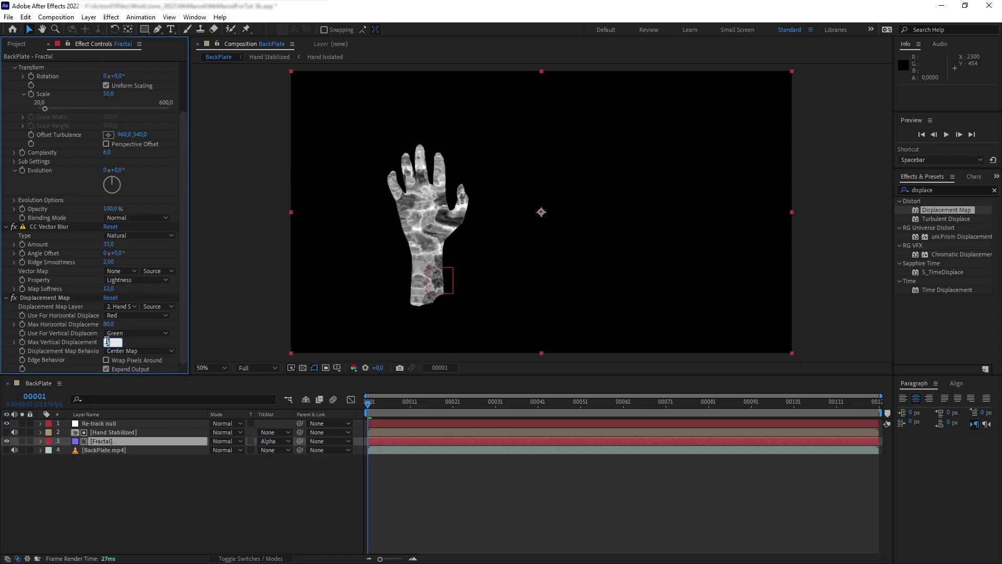
key(Return)
drag(377, 402, 255, 492)
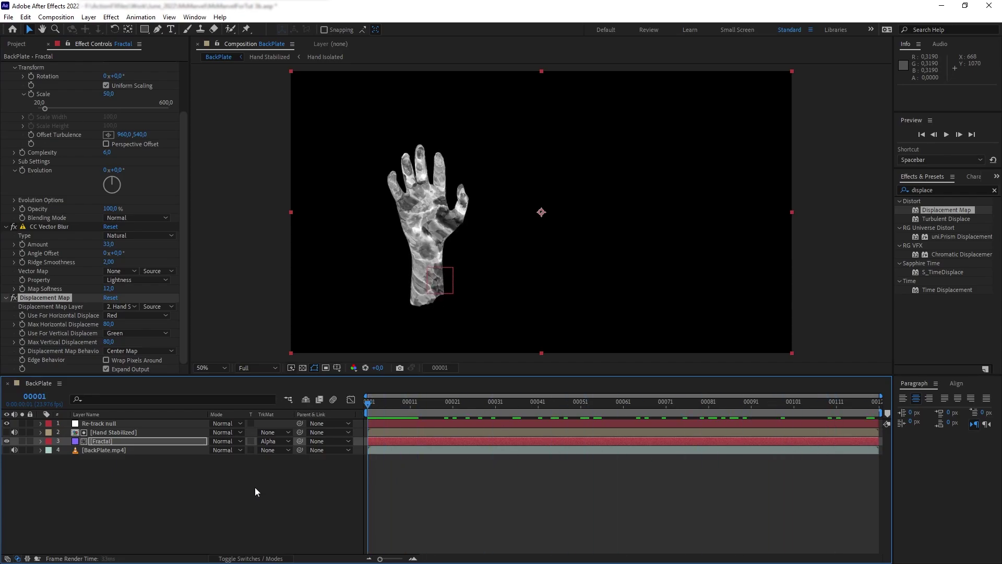
- Add Fast Box Blur to the Fractal layer with a Blur Radius of 0,2
click(933, 191)
text(fast)
drag(948, 254, 152, 359)
click(109, 342)
text(0,2)
key(Return)
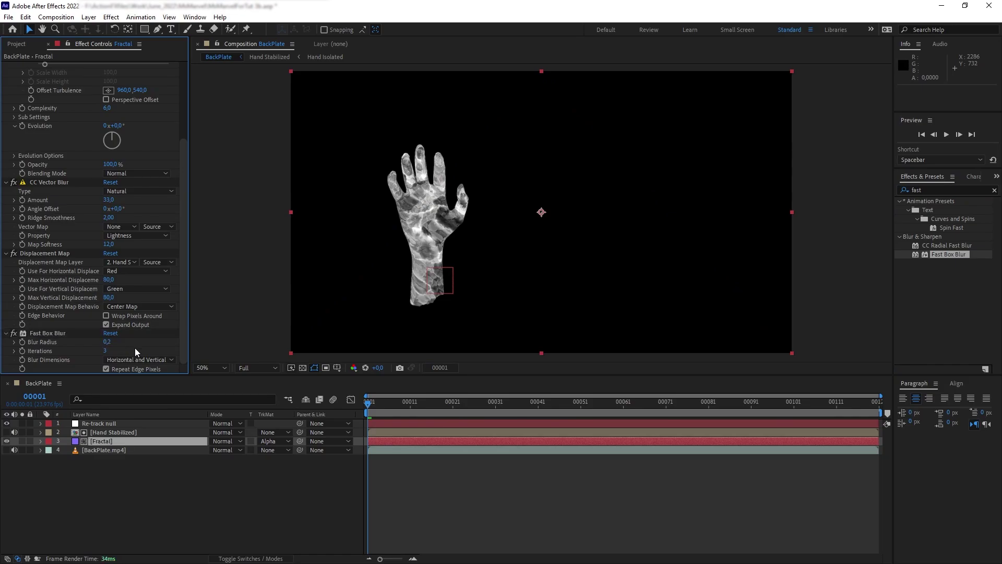
- Add a Tint effect to the Fractal layer and map black to the blue colour 1200FB
key(period)
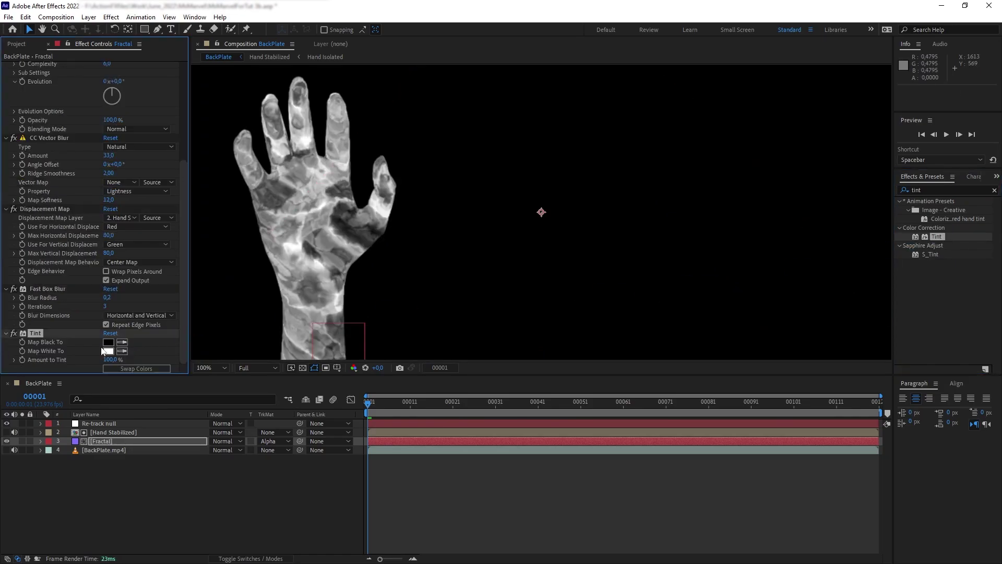
click(108, 342)
click(684, 385)
drag(664, 358, 694, 344)
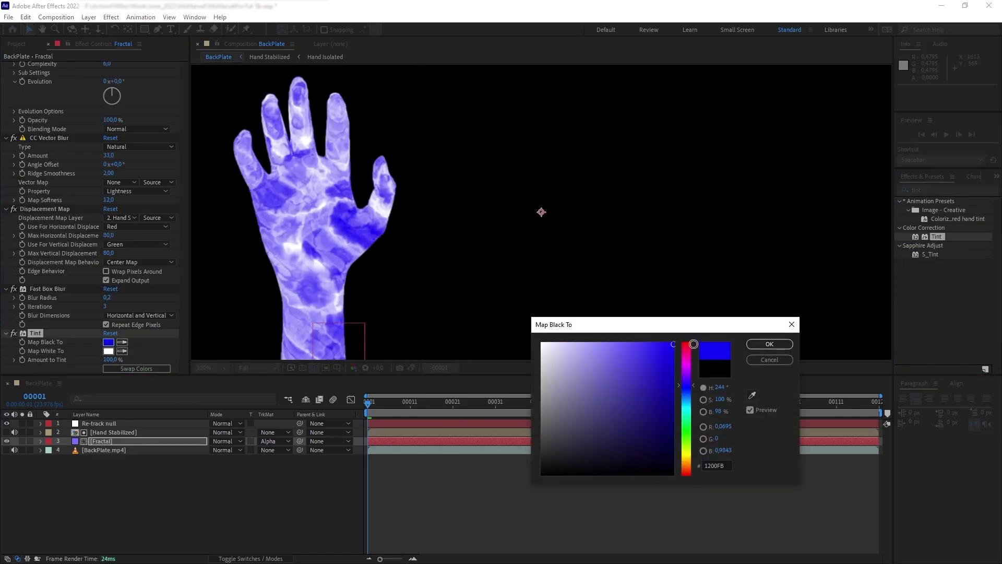
click(768, 344)
key(comma)
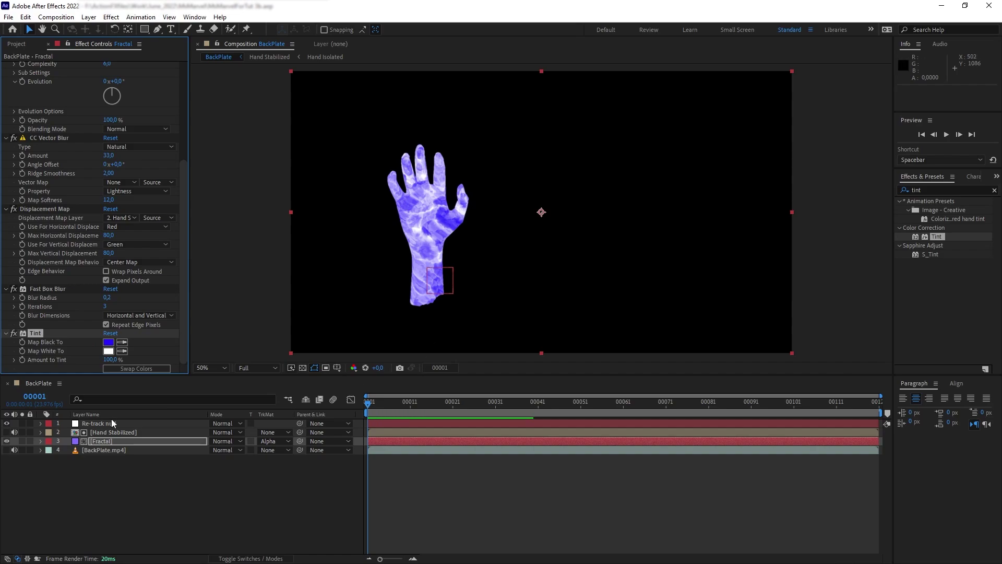
- Duplicate the Hand Stabilized layer, name the copy Hand Specular and make it visible
click(118, 431)
key(ctrl+d)
key(Return)
text(Hand Specular)
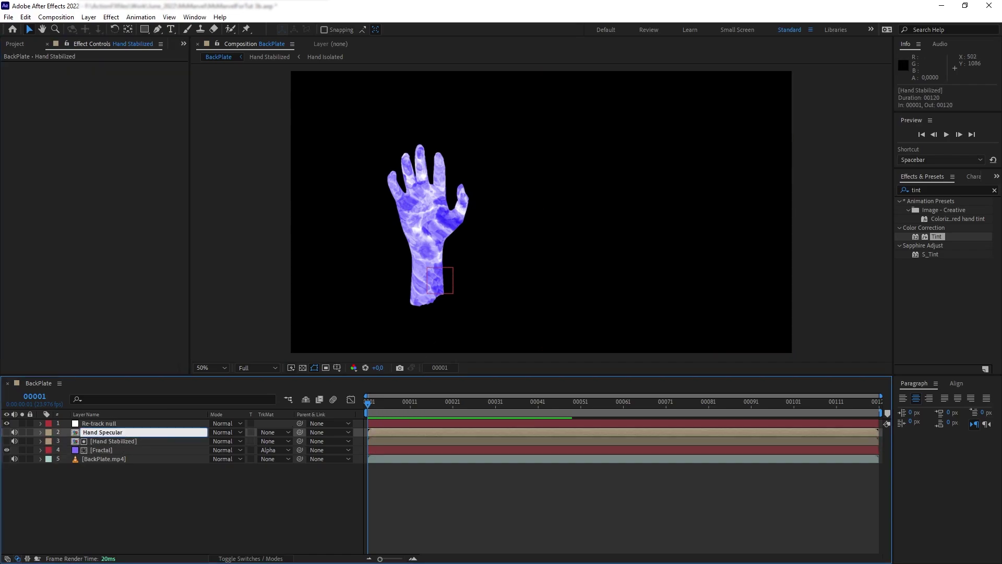
key(Return)
click(6, 432)
- Apply CC Glass to the Hand Specular layer with a surface Height of -64 and Displacement of 0
click(940, 190)
text(cc gl)
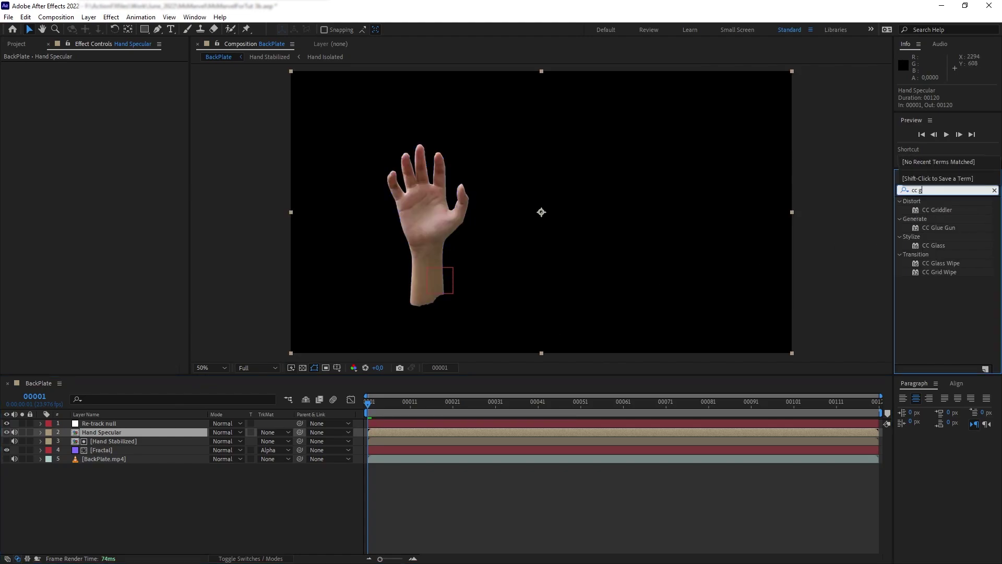
drag(933, 227, 80, 433)
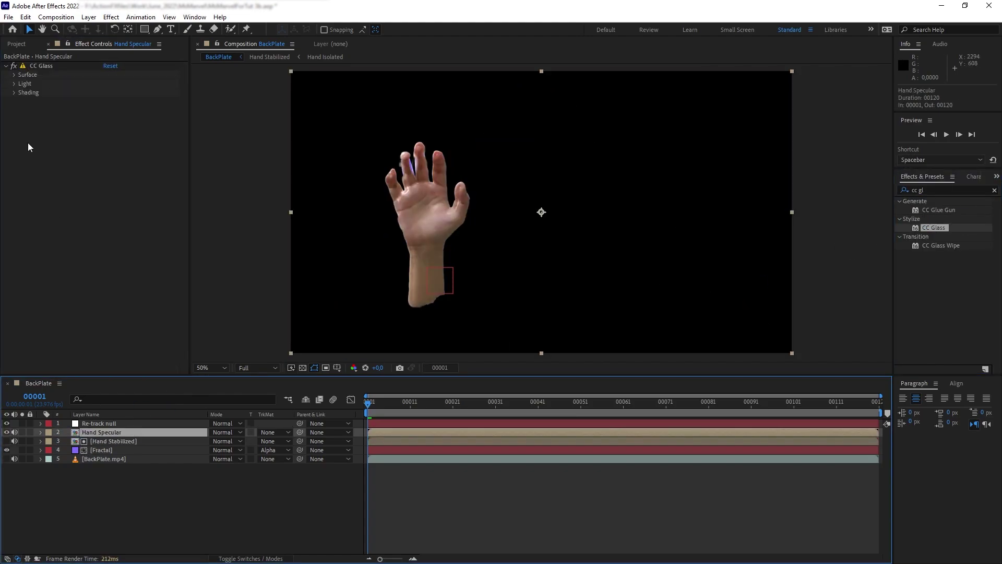
click(14, 75)
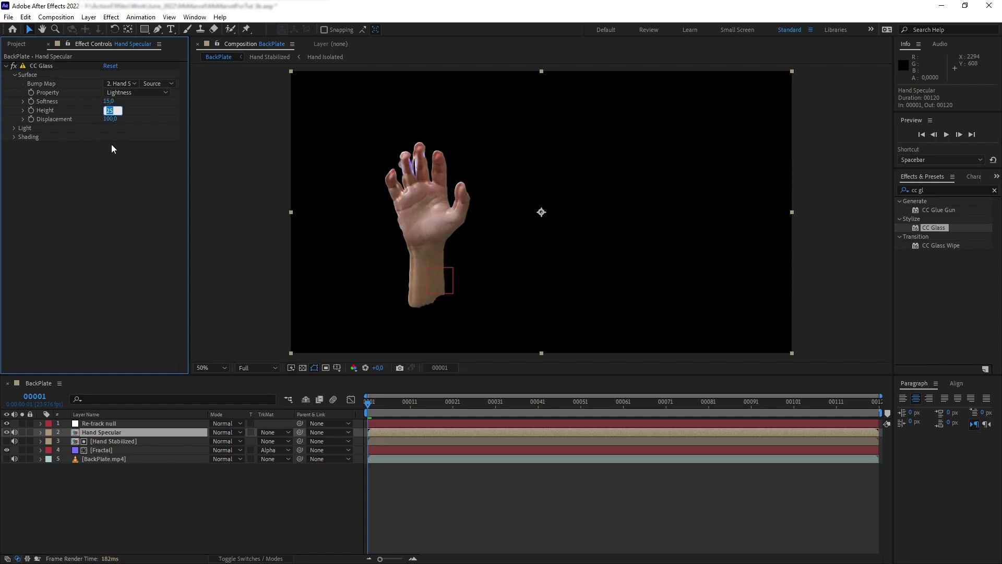
text(-64)
key(Return)
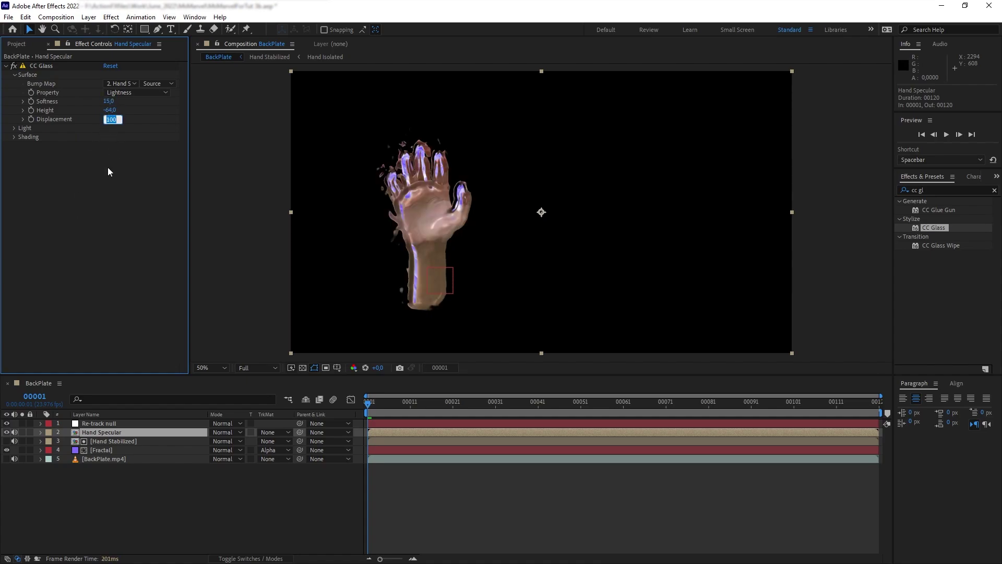
text(0)
key(Return)
- Set the CC Glass Light Direction to -33° on the Hand Specular layer
scroll(303, 233, up, 2)
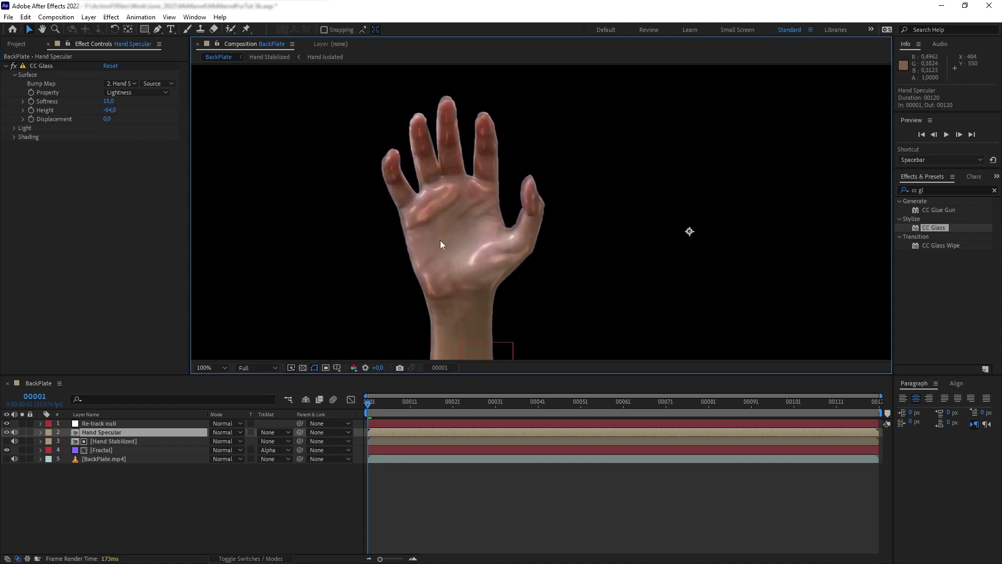
click(15, 129)
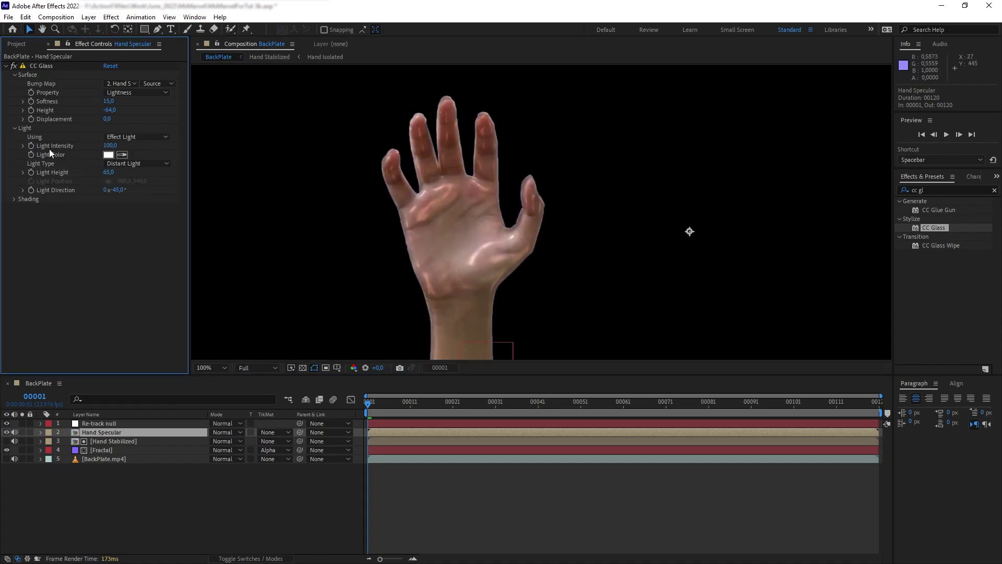
mouse_move(119, 190)
mouse_down()
mouse_move(137, 191)
mouse_move(104, 191)
mouse_move(121, 191)
mouse_up()
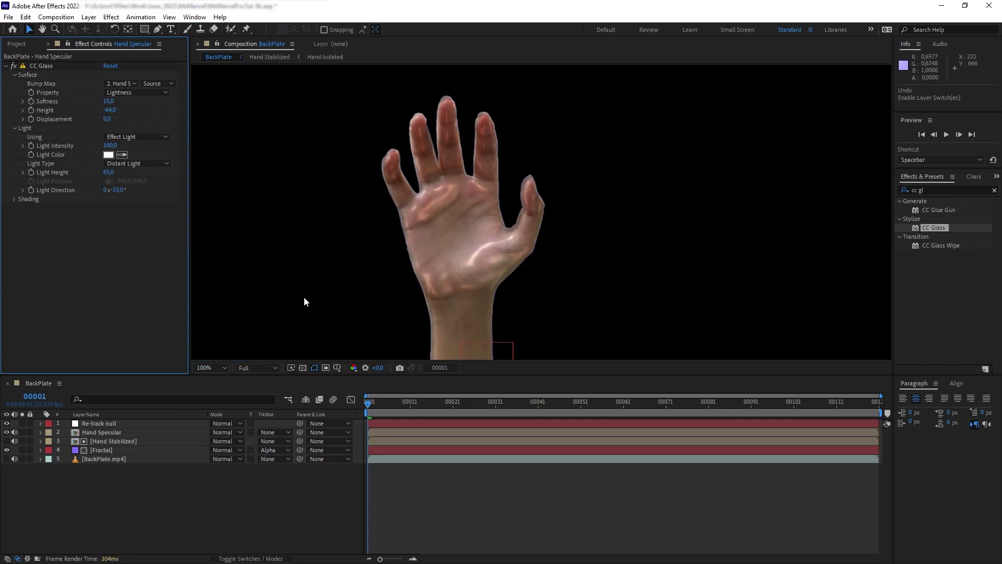
- Set the CC Glass shading on Hand Specular to Ambient 0, Diffuse 0 and Specular 100
click(15, 199)
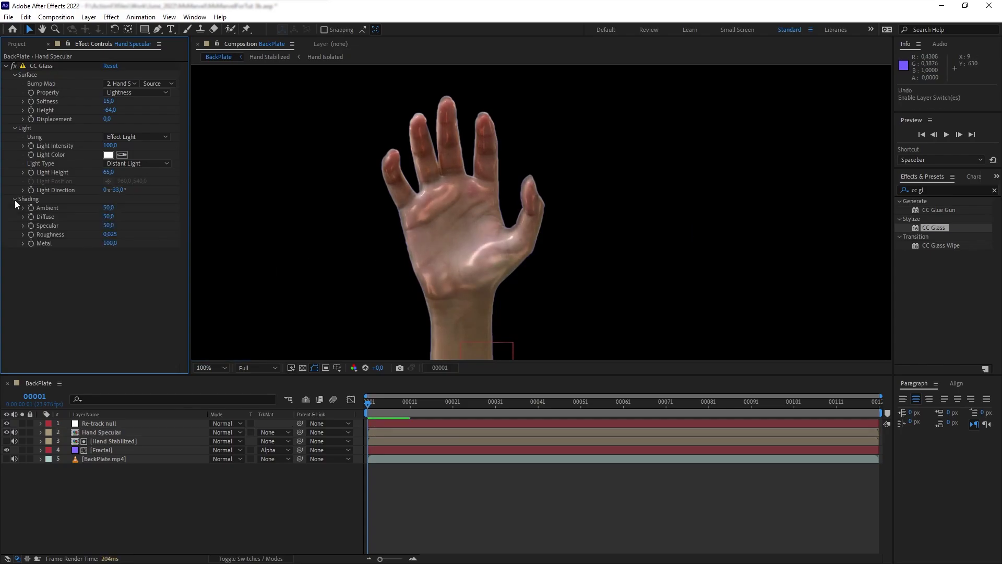
click(108, 208)
text(0)
key(Tab)
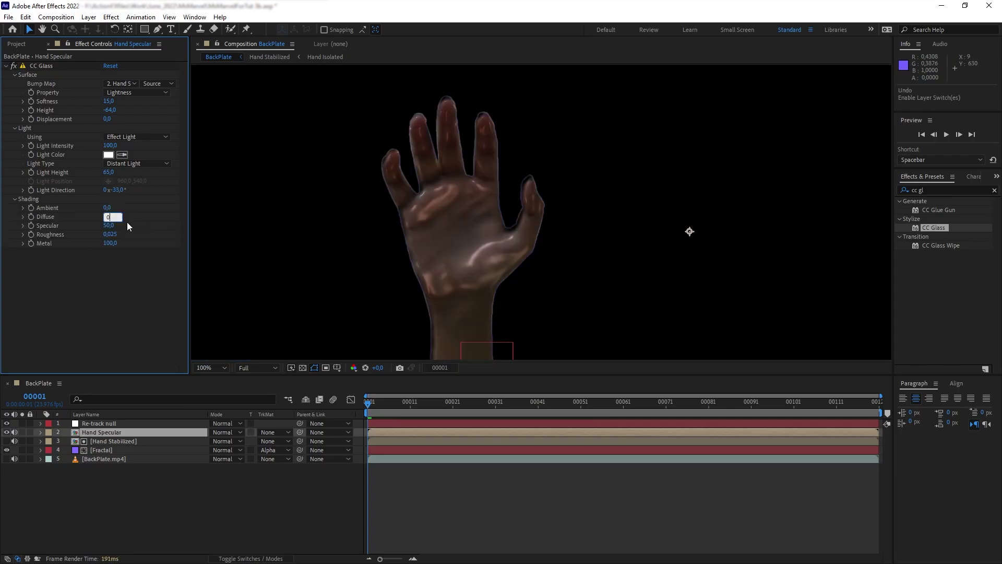
text(0)
key(Return)
drag(115, 226, 340, 228)
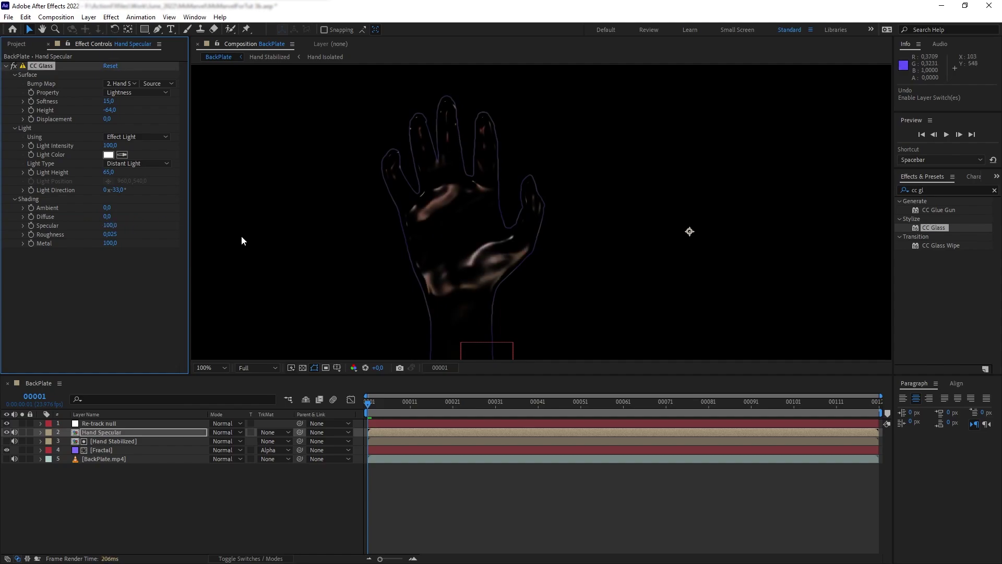
- Set the CC Glass Roughness to 0.080 and Metal to 30 on the Hand Specular layer
click(111, 234)
text(8)
key(Return)
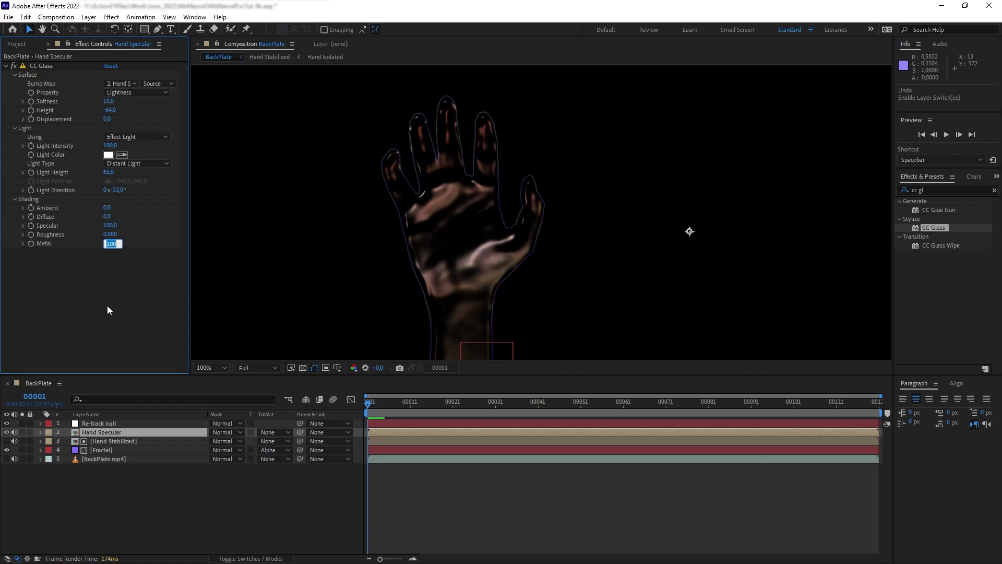
text(30)
key(Return)
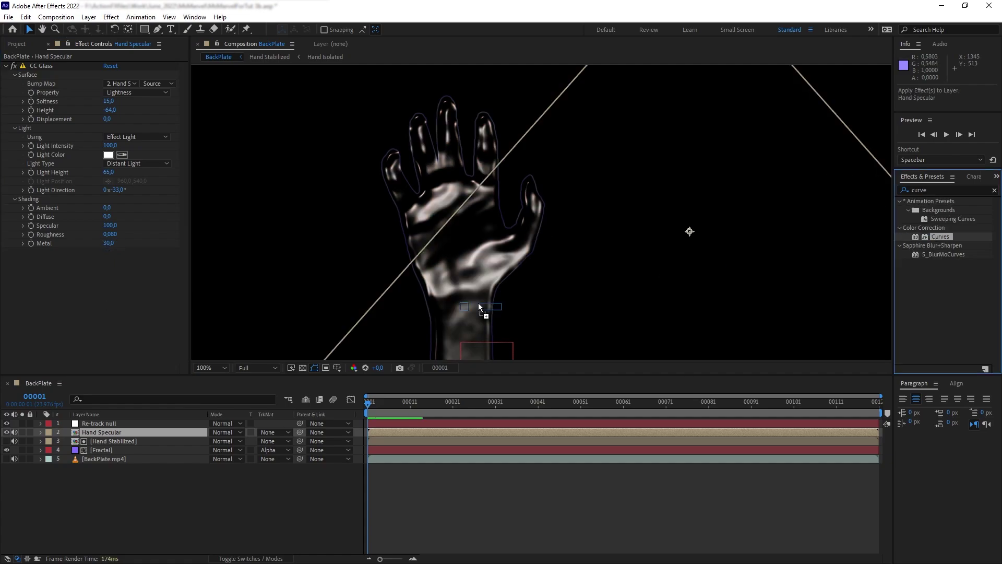
- Apply Curves to Hand Specular with a strongly raised midtone point, and add a Tint that maps white to bright purple
drag(481, 308, 101, 318)
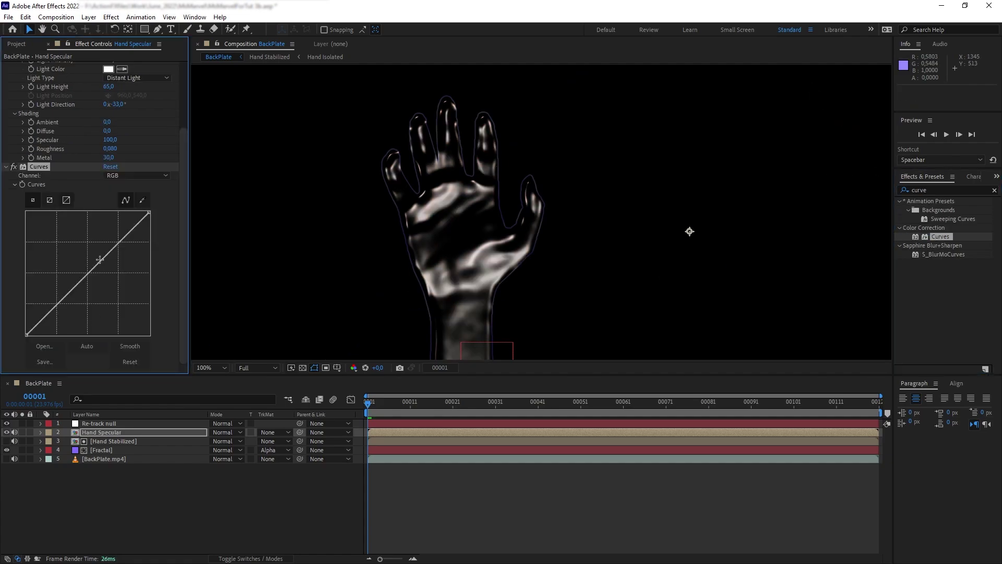
drag(100, 259, 64, 246)
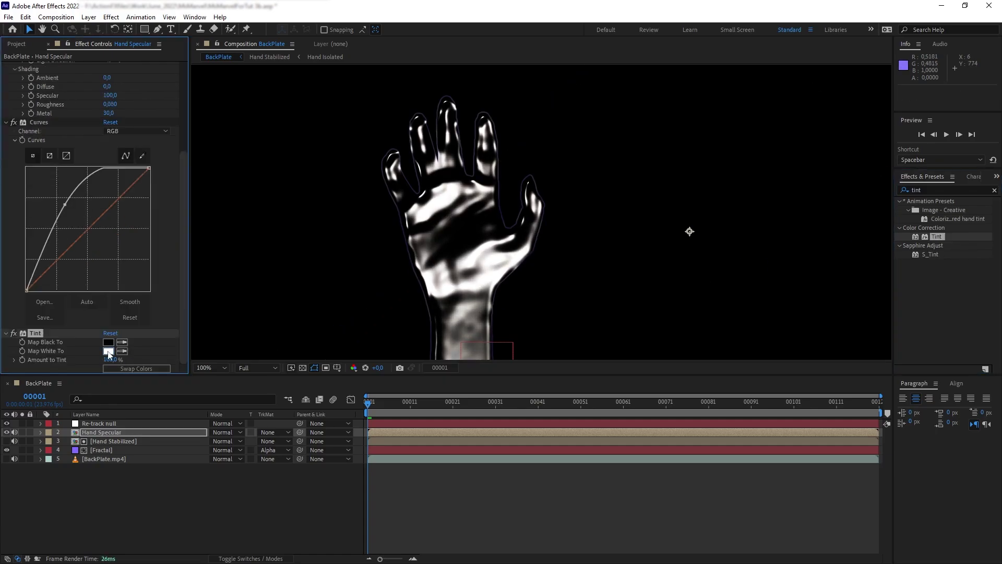
click(109, 350)
click(689, 387)
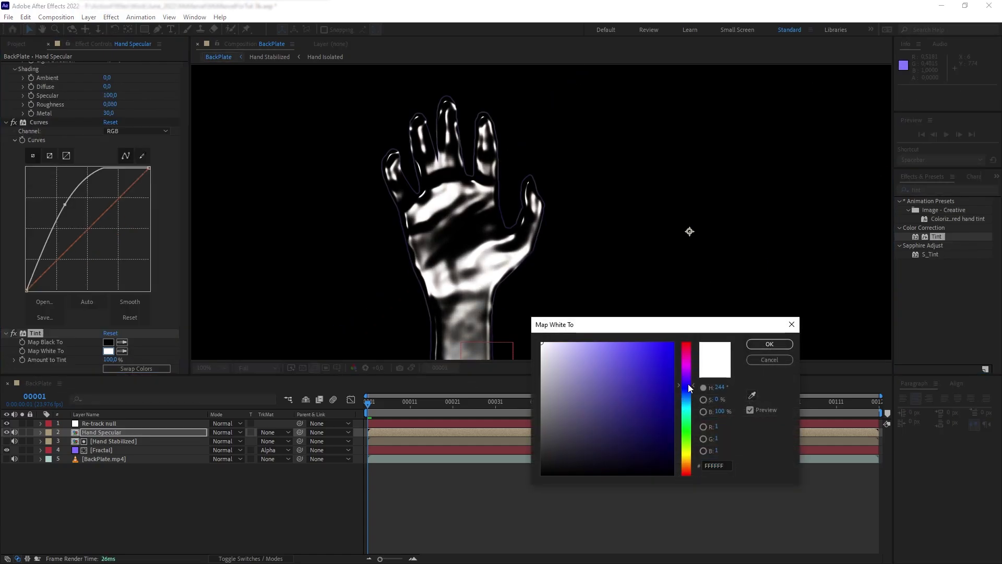
drag(689, 385, 687, 373)
drag(663, 368, 640, 331)
click(775, 344)
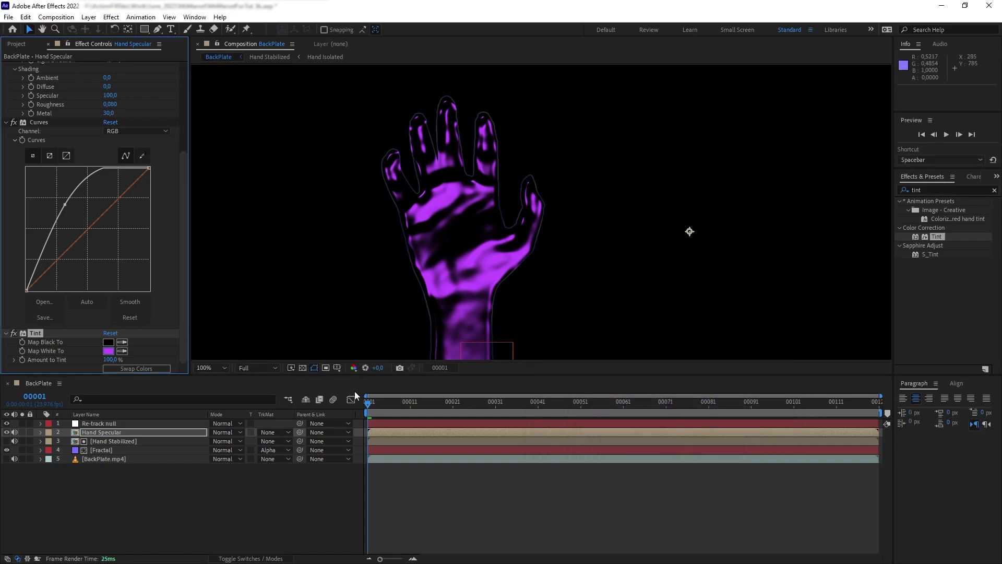
- Set the Hand Specular blending mode to Screen and check the highlights on several frames with the layer hidden and shown
click(104, 432)
click(225, 432)
click(255, 276)
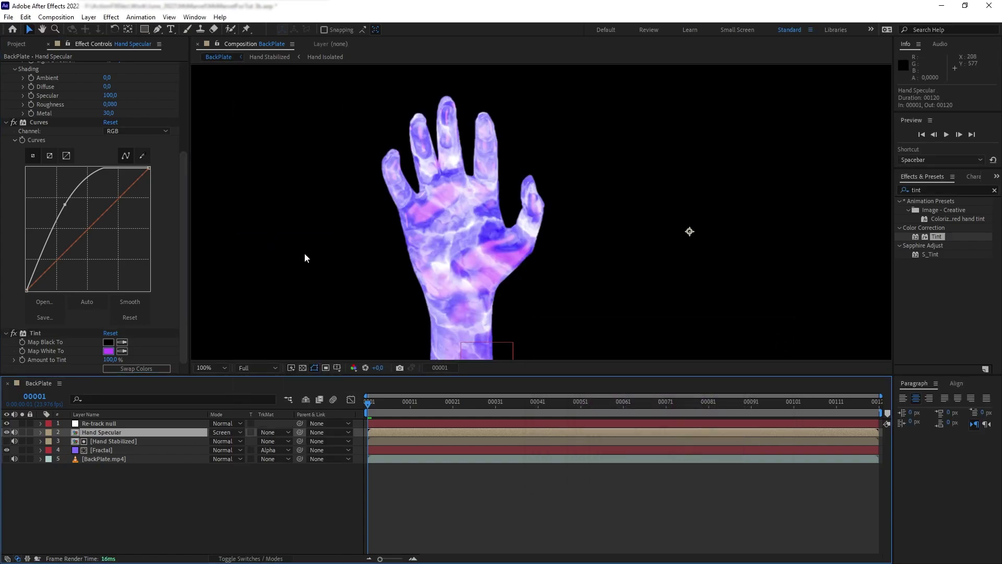
drag(427, 408, 483, 408)
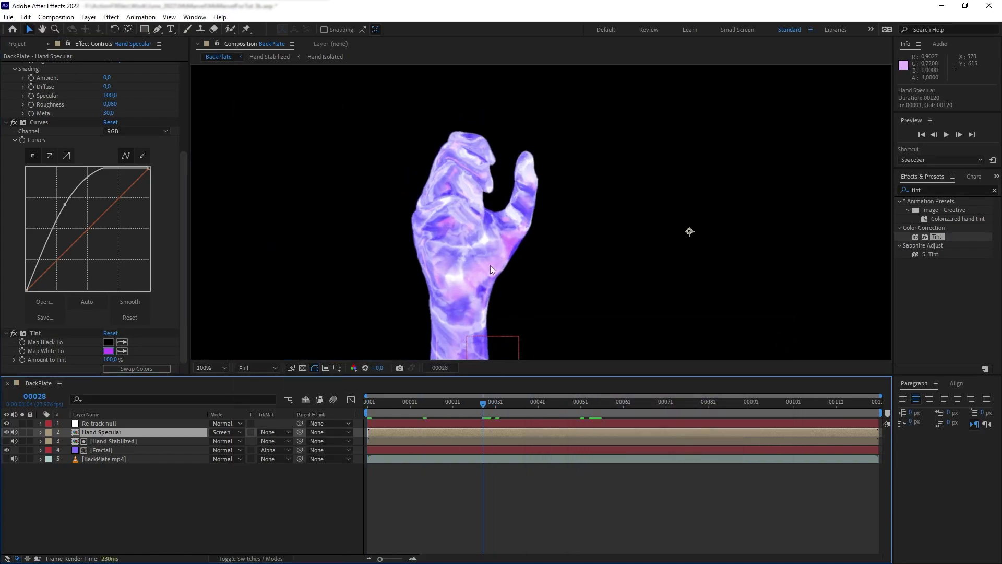
click(7, 432)
click(8, 432)
scroll(27, 318, up, 5)
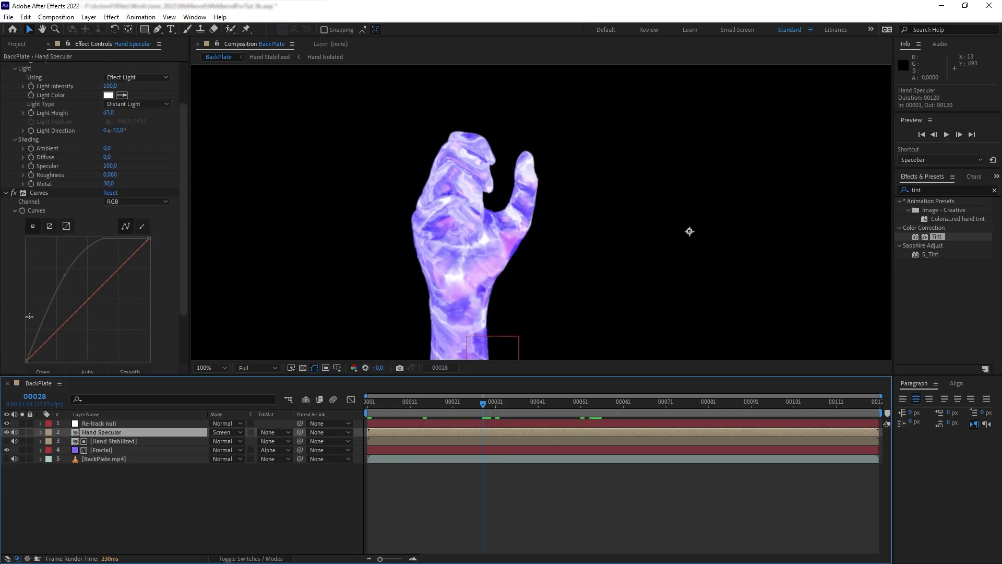
scroll(35, 314, down, 5)
drag(449, 403, 478, 402)
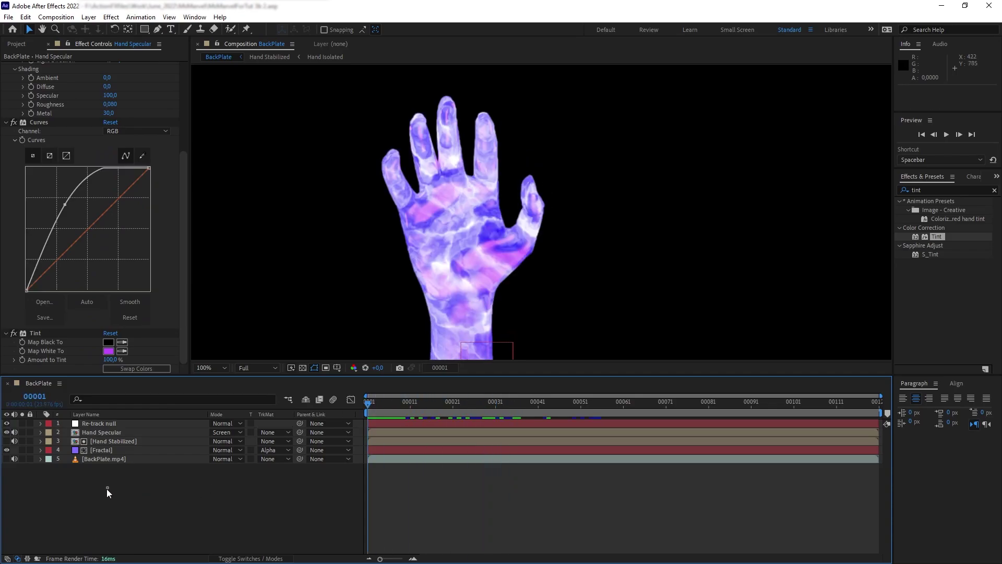
- Duplicate the Hand Stabilized layer, place the copy above Hand Specular and name it Hand Shadow
click(106, 441)
key(ctrl+d)
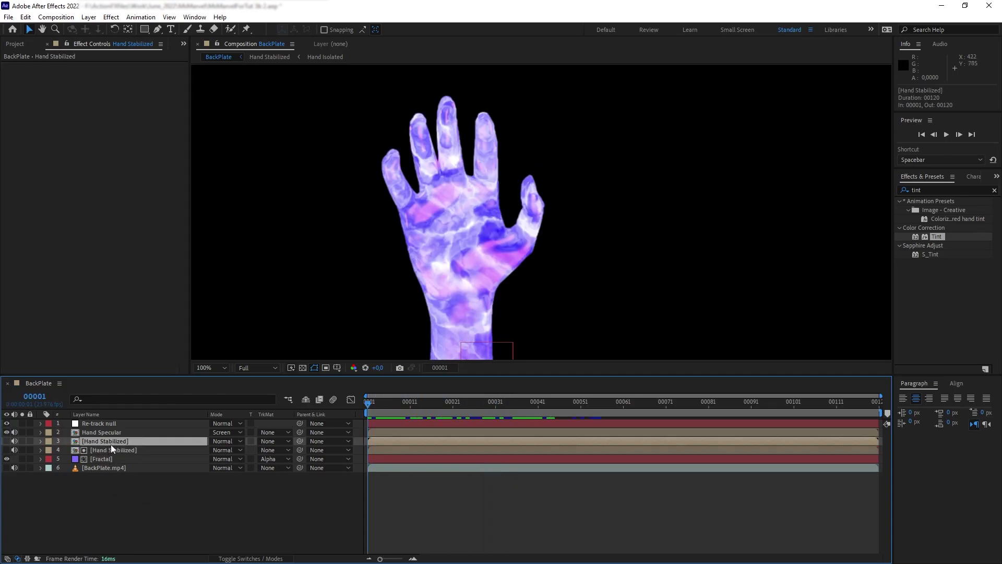
drag(111, 444, 111, 437)
key(Return)
text(Hand Shadow)
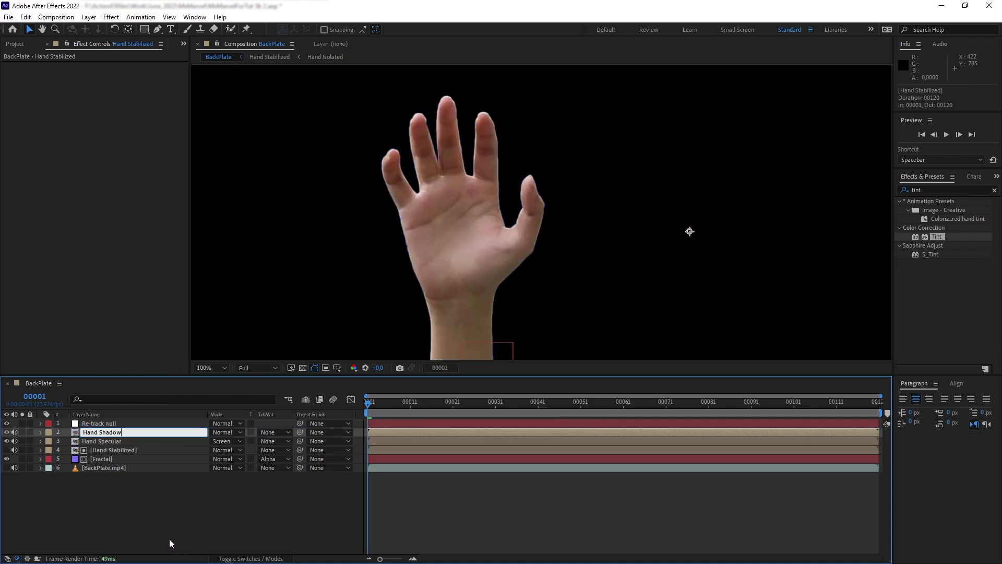
key(Return)
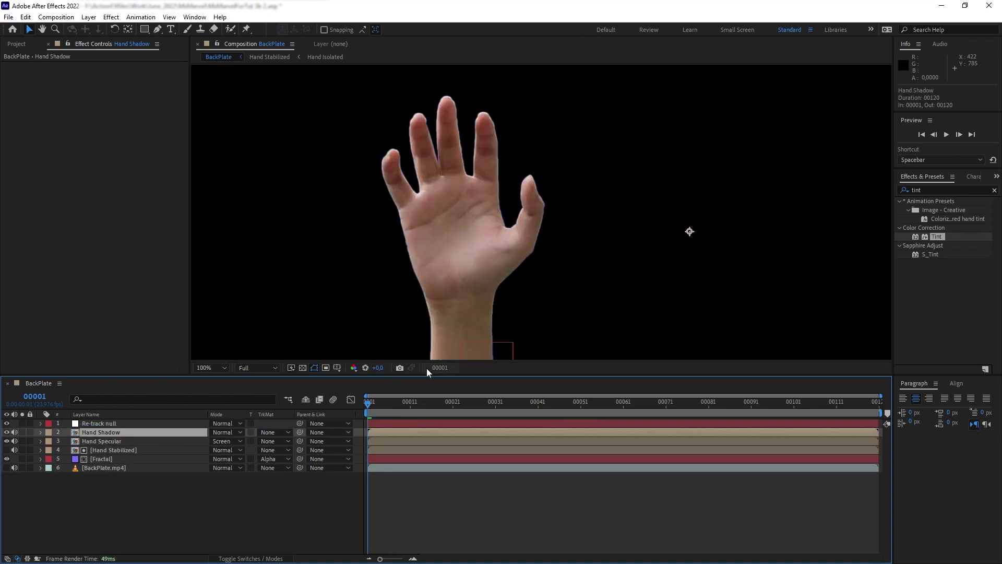
- Apply a Tint effect to the Hand Shadow layer and map black to a very dark violet-blue
click(932, 190)
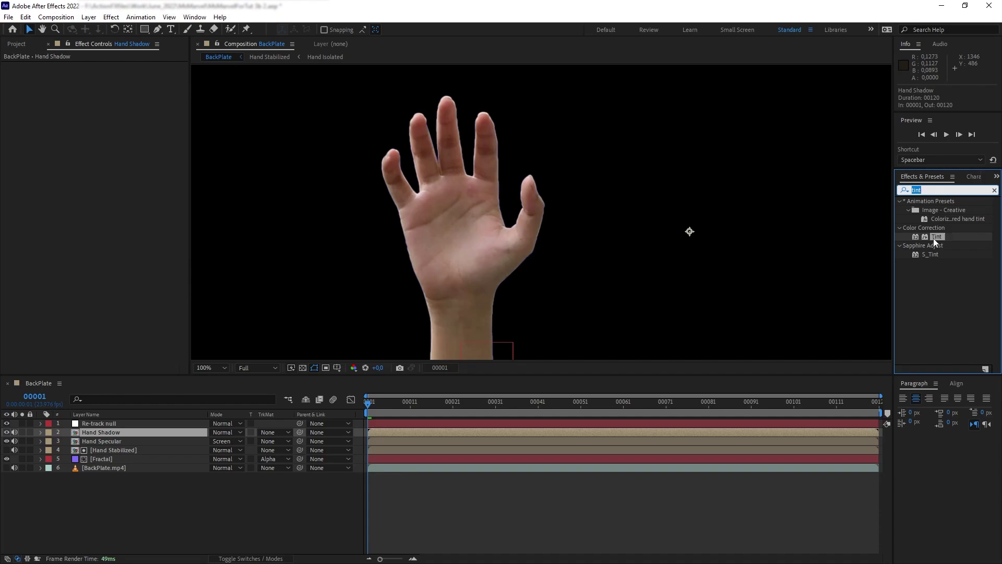
drag(934, 242, 114, 432)
click(108, 75)
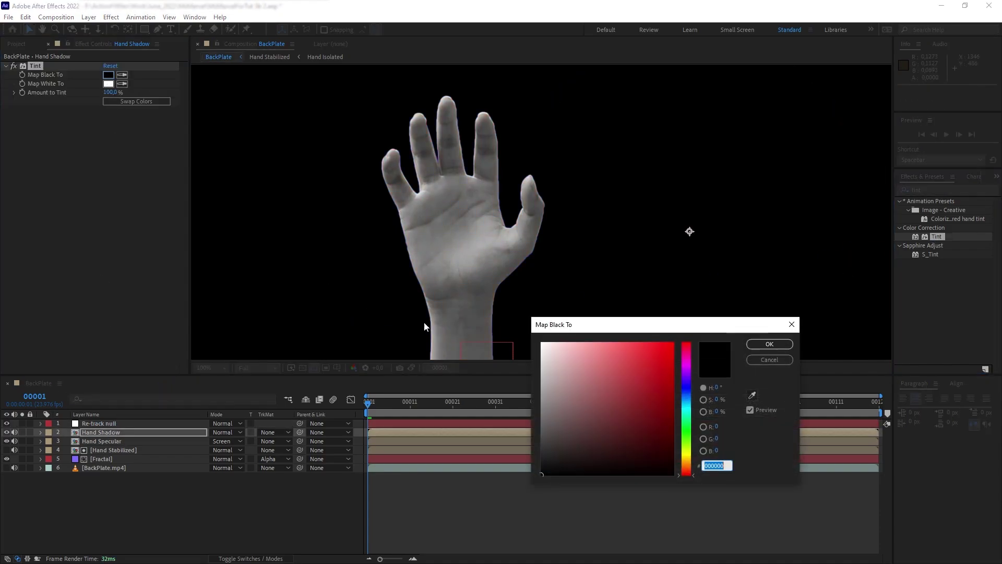
click(691, 378)
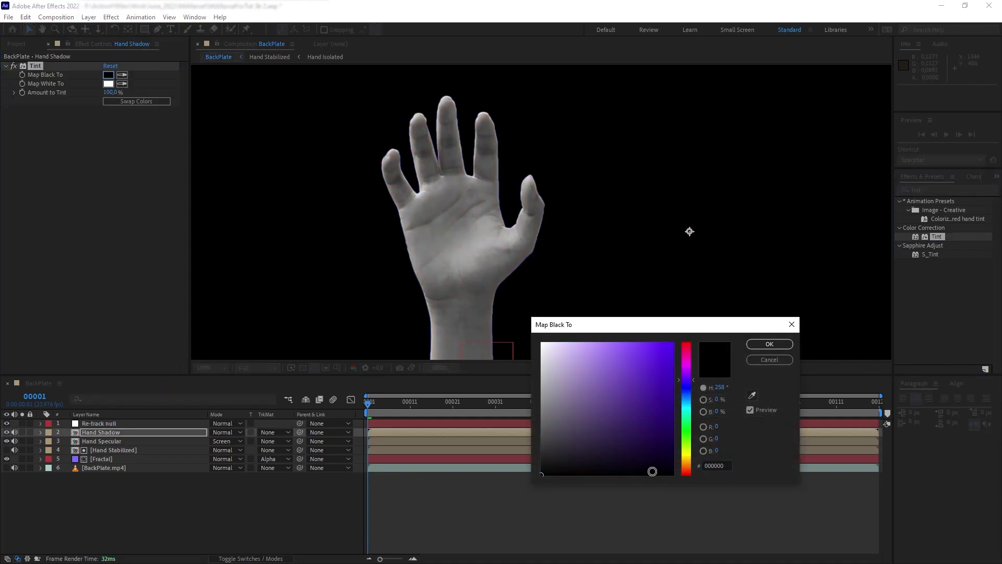
click(792, 324)
- Apply Curves to Hand Shadow and shape a steep high-contrast curve with lowered shadows and strongly raised highlights
text(curve)
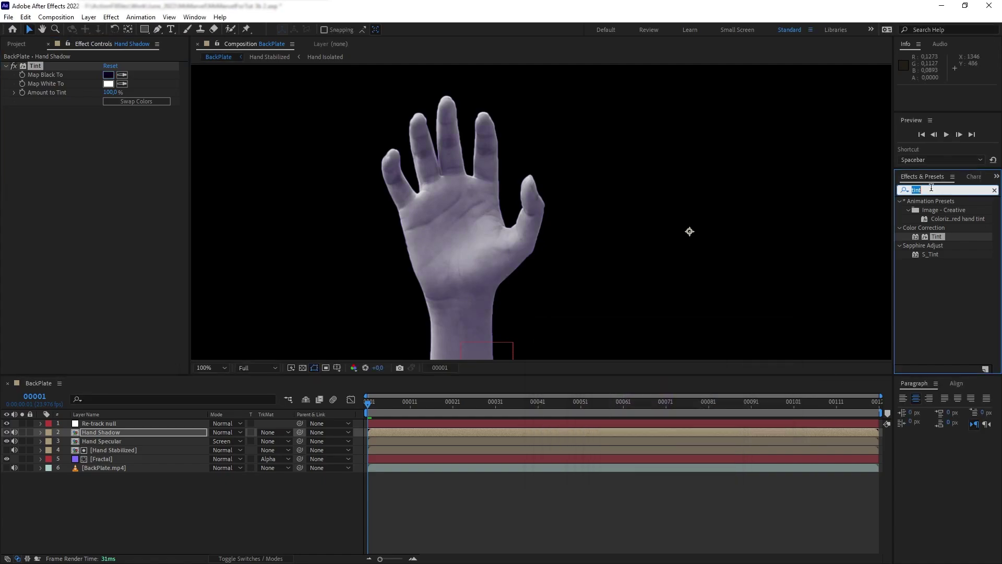
drag(940, 236, 70, 228)
drag(26, 278, 39, 281)
drag(107, 188, 83, 168)
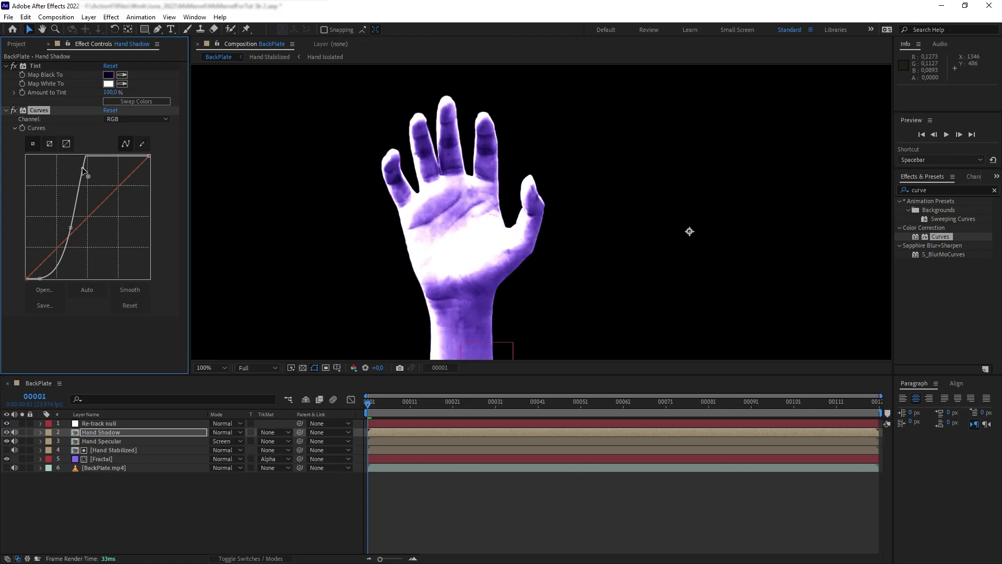
- Set the Hand Shadow blending mode to Multiply and compare the hand with the layer hidden and shown
click(229, 433)
click(267, 157)
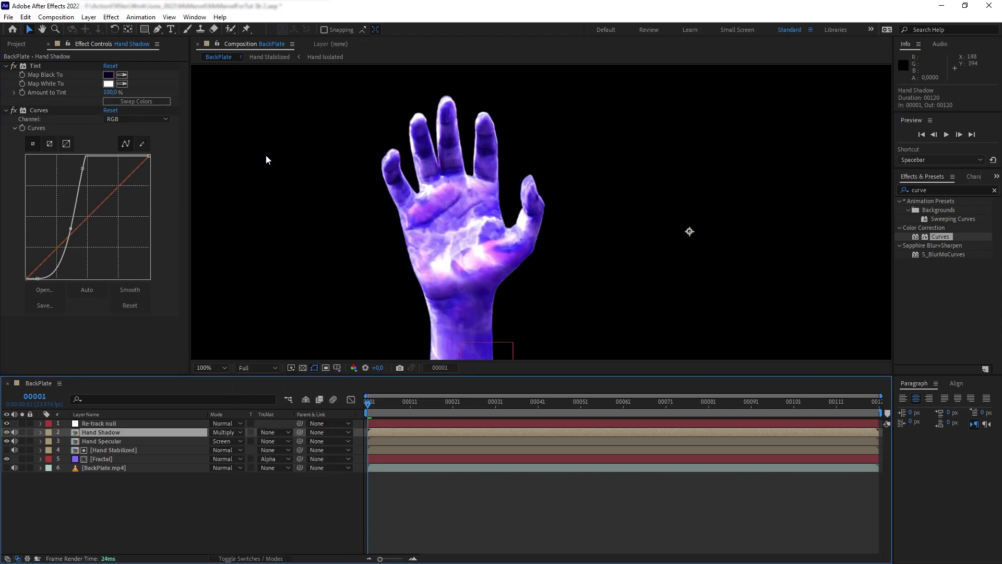
click(7, 432)
click(6, 432)
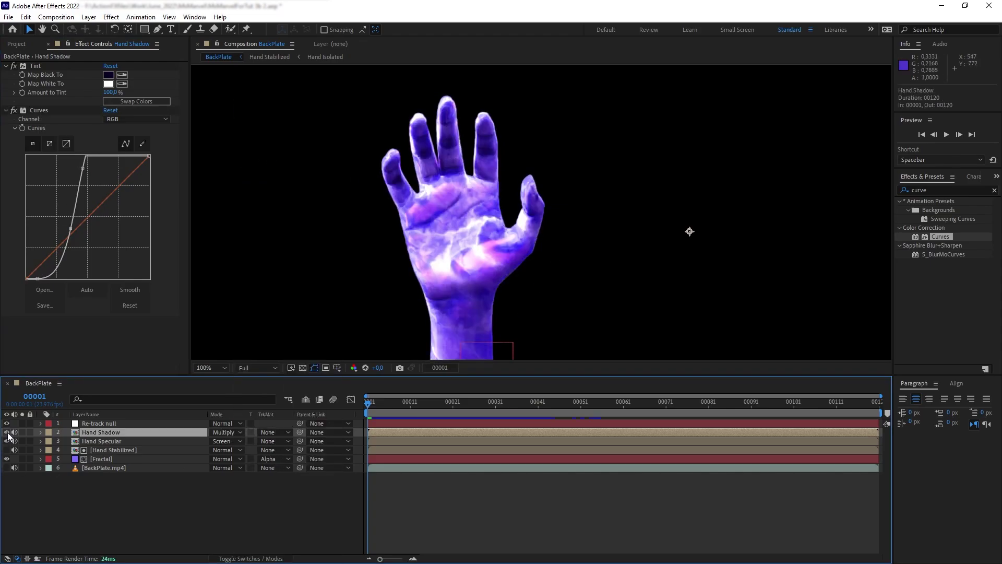
- Examine the shadow effect through the clip by toggling Hand Shadow's visibility at frame 36 and previewing the animation from frame 1
drag(369, 405, 518, 410)
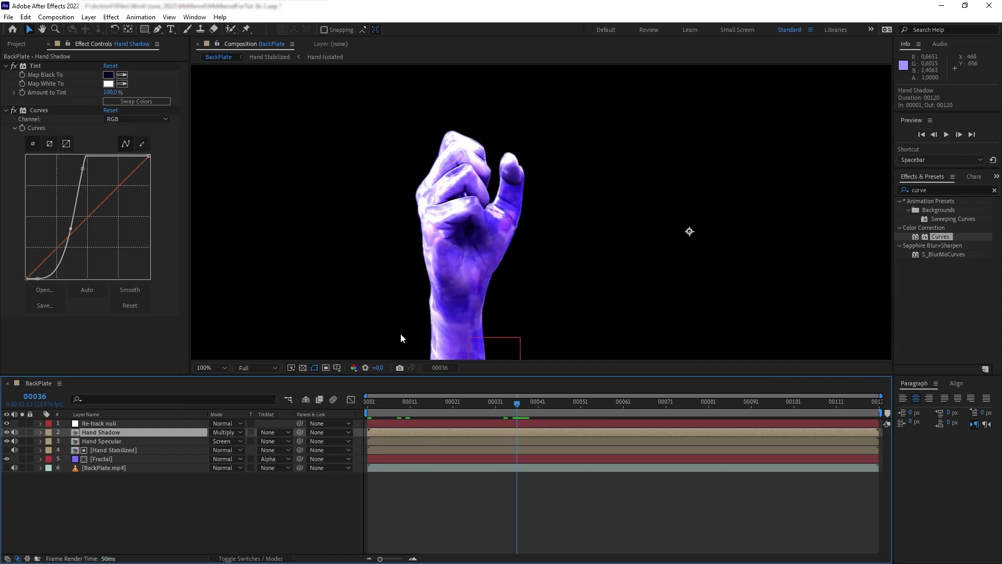
click(7, 433)
click(8, 433)
click(8, 432)
click(8, 433)
drag(491, 403, 367, 401)
key(space)
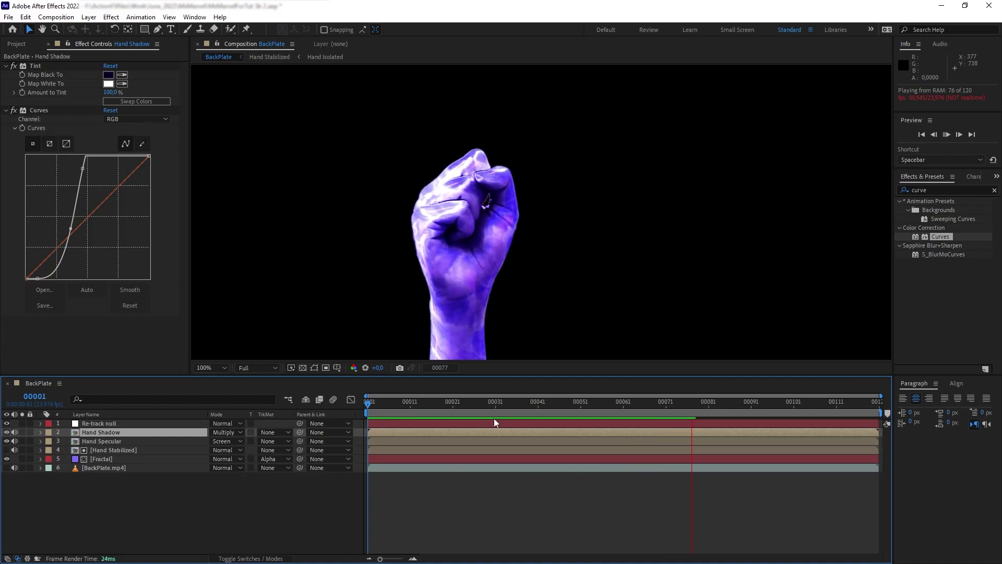
drag(625, 408, 448, 434)
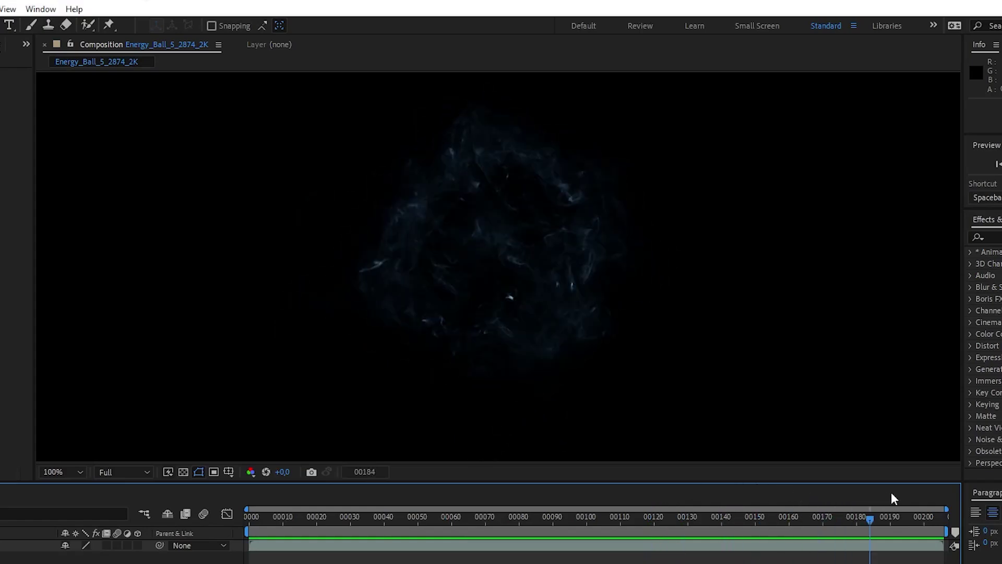
- Add Energy_Ball_5_2874_2K.mov as the uppermost BackPlate layer, start it at frame -46 and position it over the hand
drag(891, 492, 137, 513)
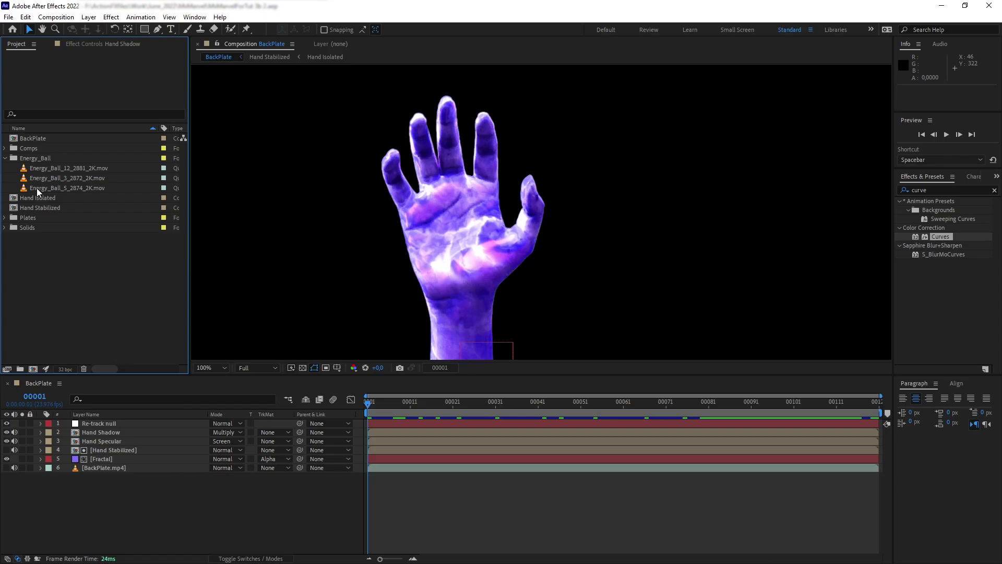
drag(58, 188, 356, 412)
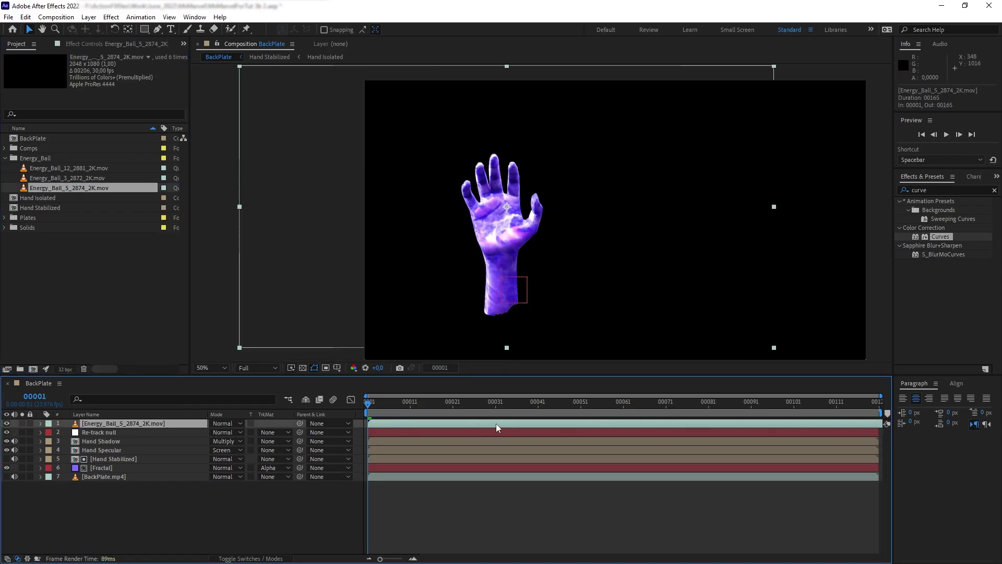
drag(512, 202, 510, 217)
scroll(510, 217, up, 1)
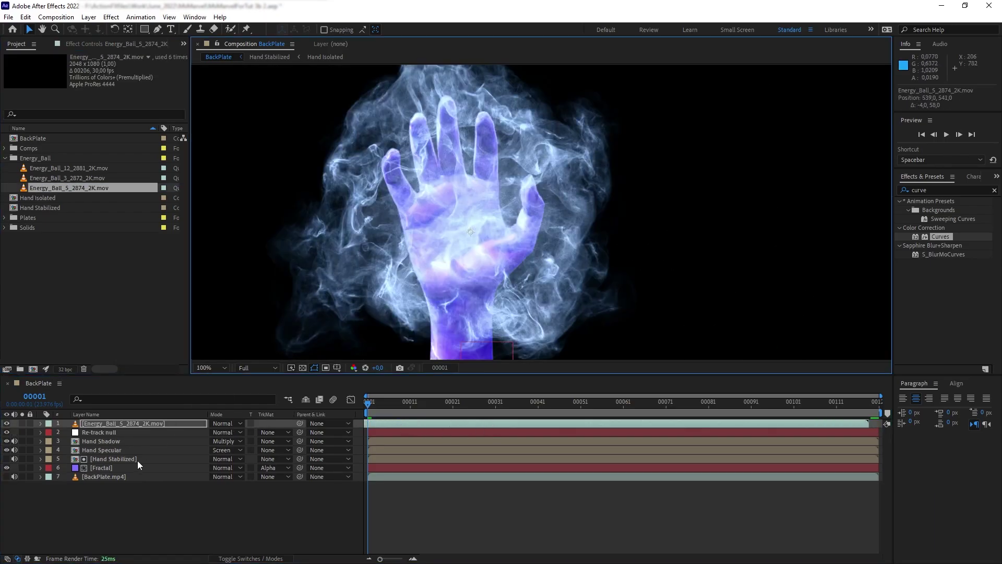
- Scale the energy ball layer down to 33% and place it over the palm and wrist
key(s)
drag(243, 432, 222, 436)
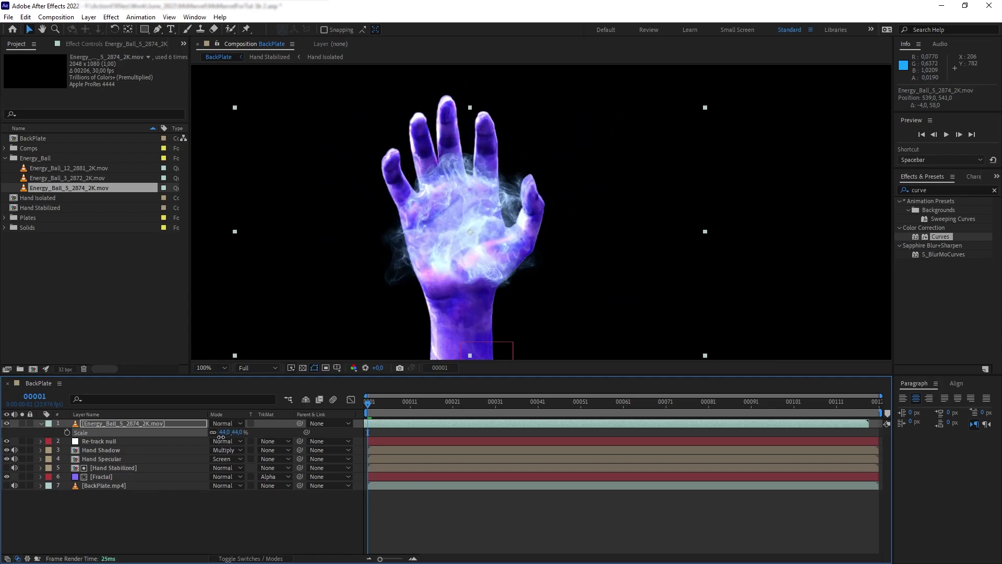
drag(484, 220, 480, 235)
drag(237, 433, 228, 434)
- Draw a closed seven-point mask on the energy ball layer around the smoke at the outer edge of the palm
key(g)
drag(400, 325, 415, 328)
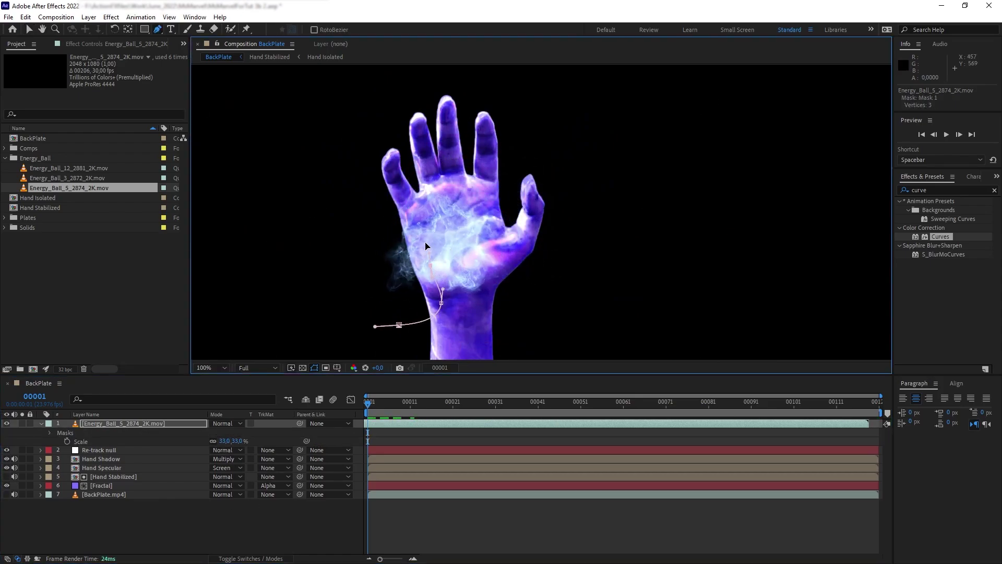
drag(383, 215, 366, 216)
click(310, 236)
click(298, 313)
click(398, 325)
- Set the energy ball mask's feather to 88 pixels
key(f)
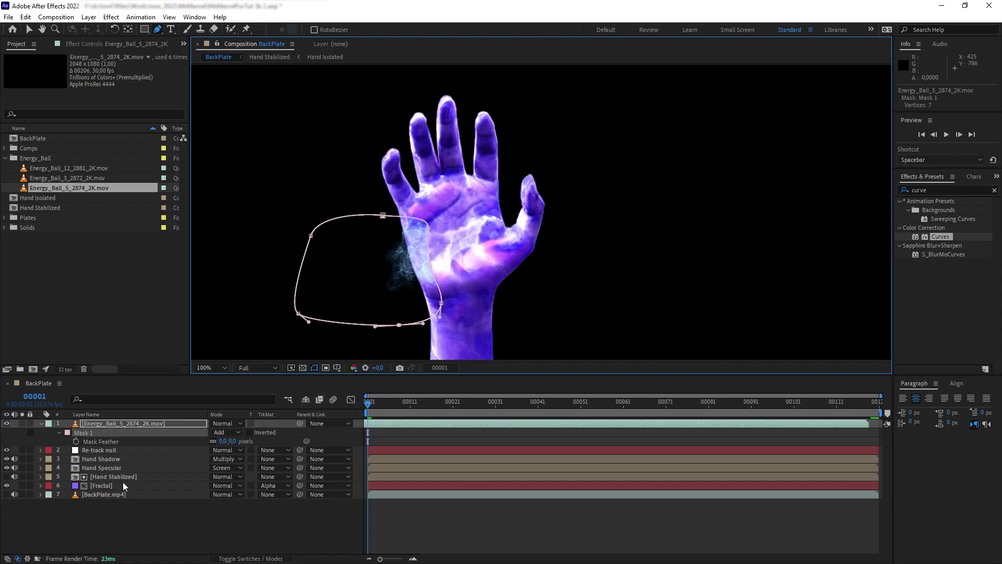
drag(232, 439, 273, 433)
click(140, 425)
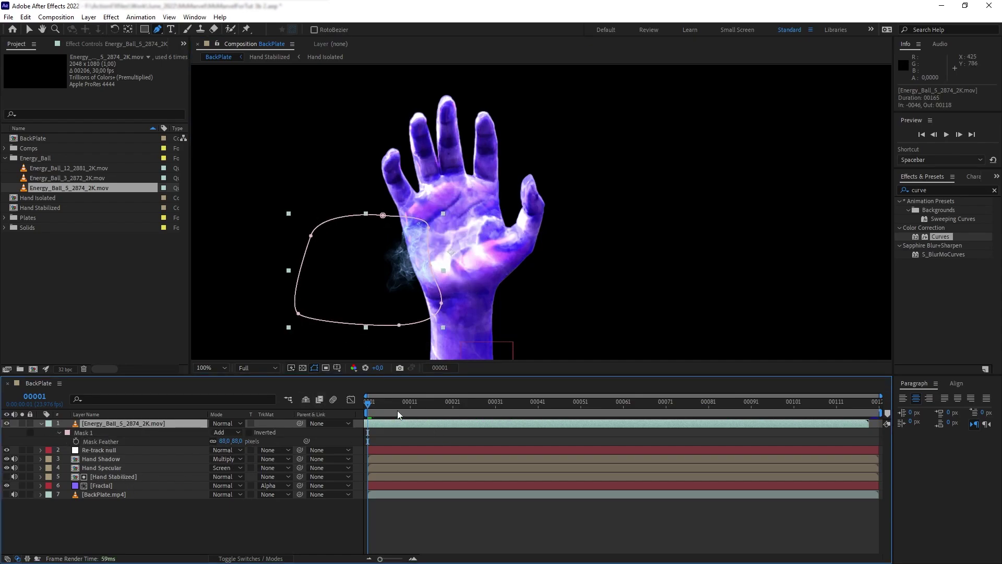
- Adjust the mask's inner edge slightly further over the wrist at frame 49 and check the smoke through frame 120
drag(397, 407, 568, 390)
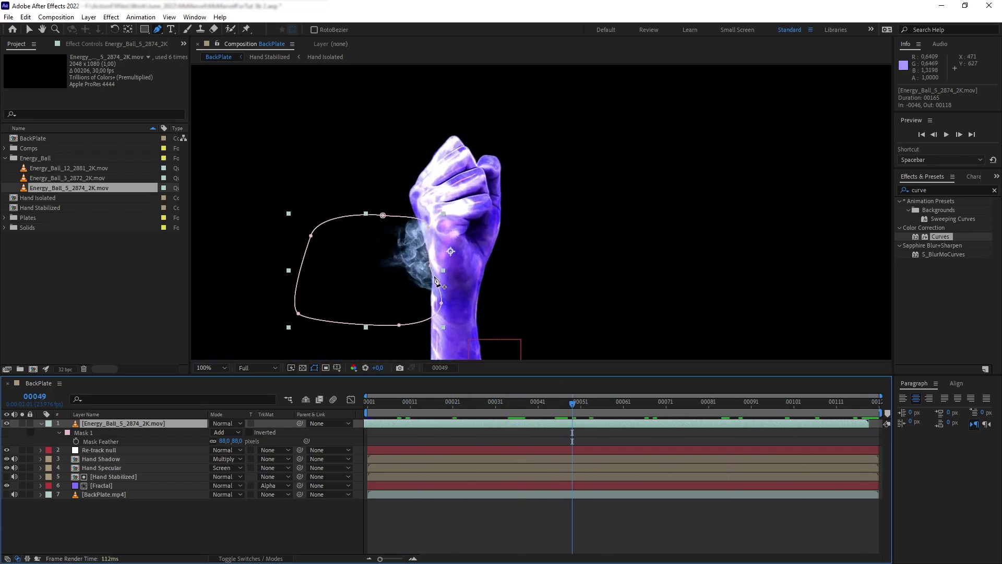
drag(430, 265, 435, 265)
drag(485, 405, 917, 416)
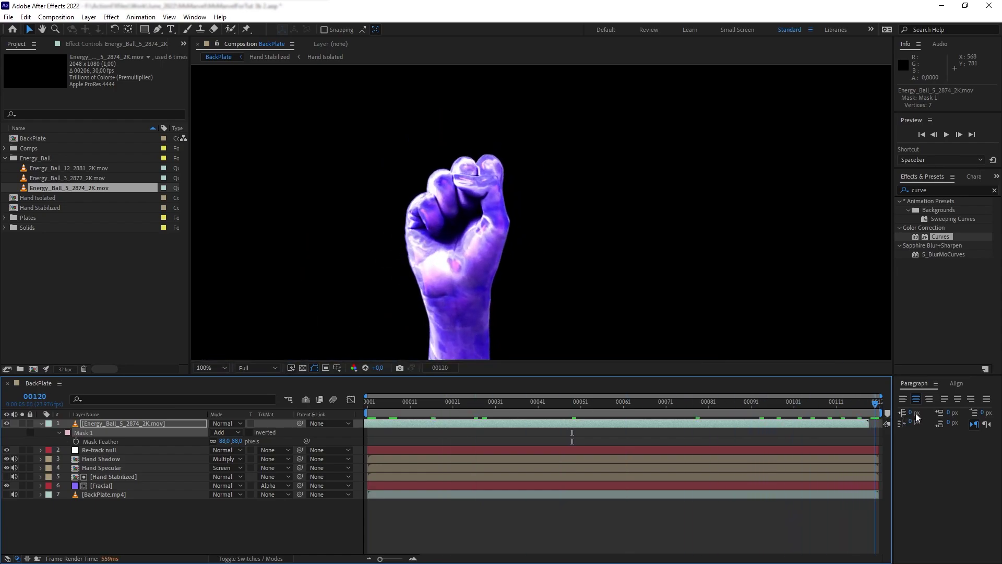
- Add Energy_Ball_3_2872_2K.mov to the composition over the wrist and scale it to 59%
click(123, 427)
drag(69, 178, 525, 202)
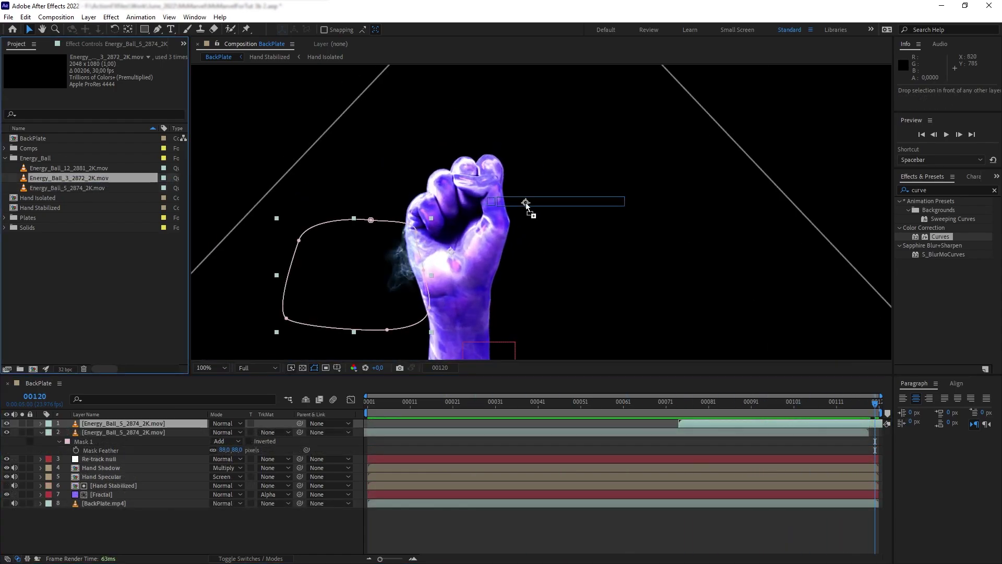
drag(526, 202, 509, 282)
key(s)
drag(237, 433, 224, 433)
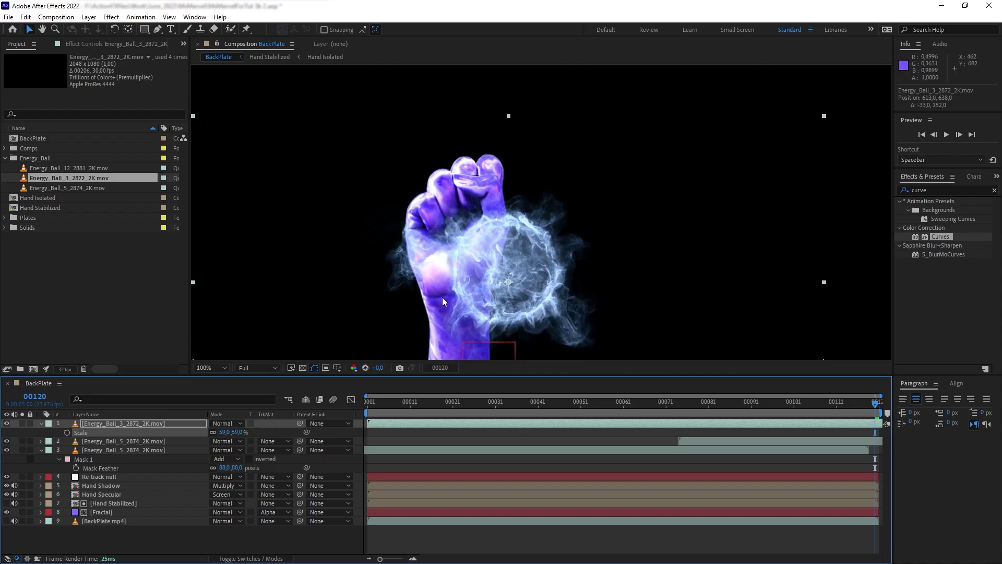
- Rotate the new energy ball counterclockwise, scale it down to 53% and reposition it over the fist
drag(457, 300, 424, 250)
drag(224, 432, 230, 432)
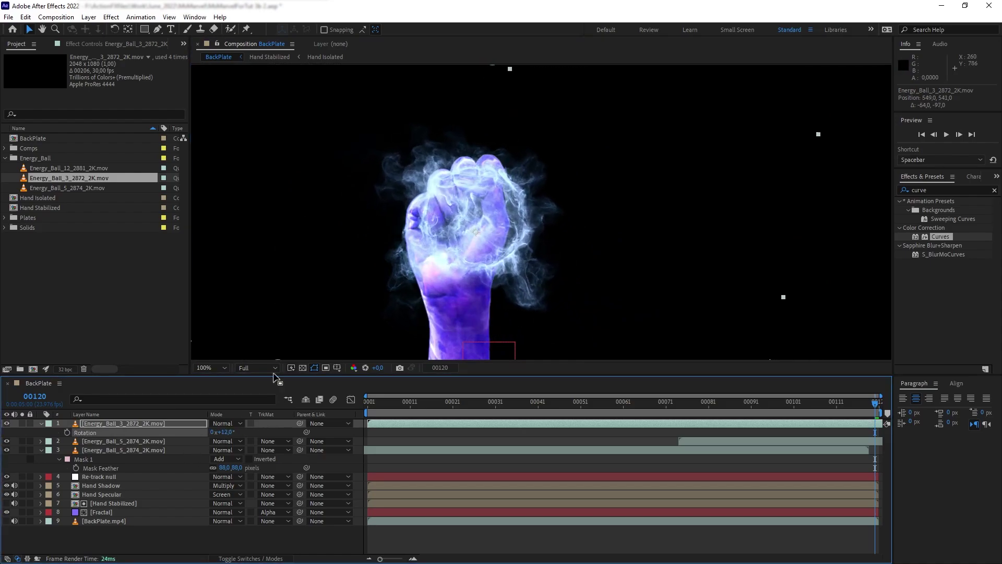
mouse_move(419, 222)
mouse_down()
mouse_move(421, 242)
mouse_move(412, 231)
mouse_up()
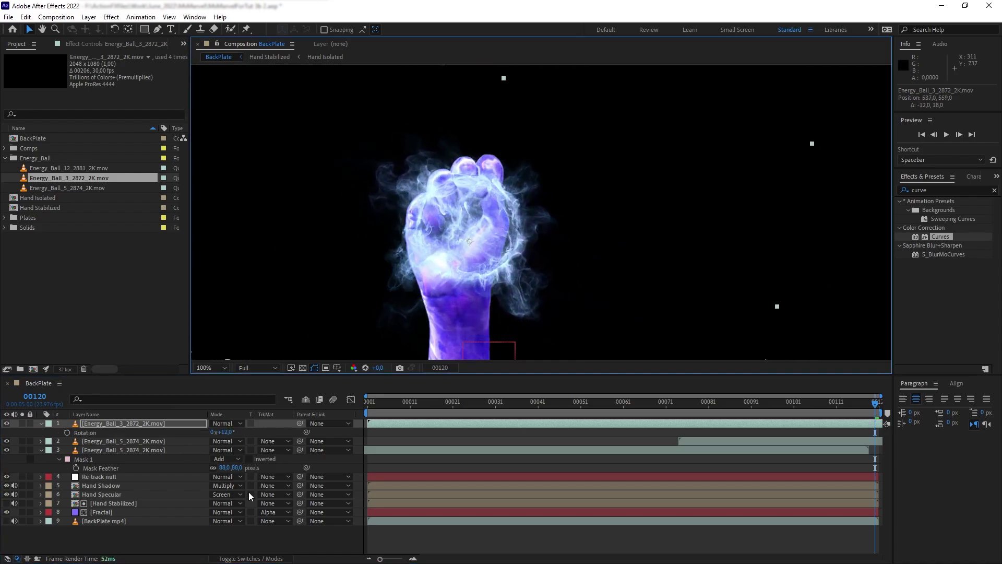
drag(231, 432, 174, 440)
drag(400, 332, 435, 293)
- Duplicate the Hand Stabilized layer above Energy_Ball_3_2872_2K.mov and use it as that layer's Luma Inverted Matte
click(113, 505)
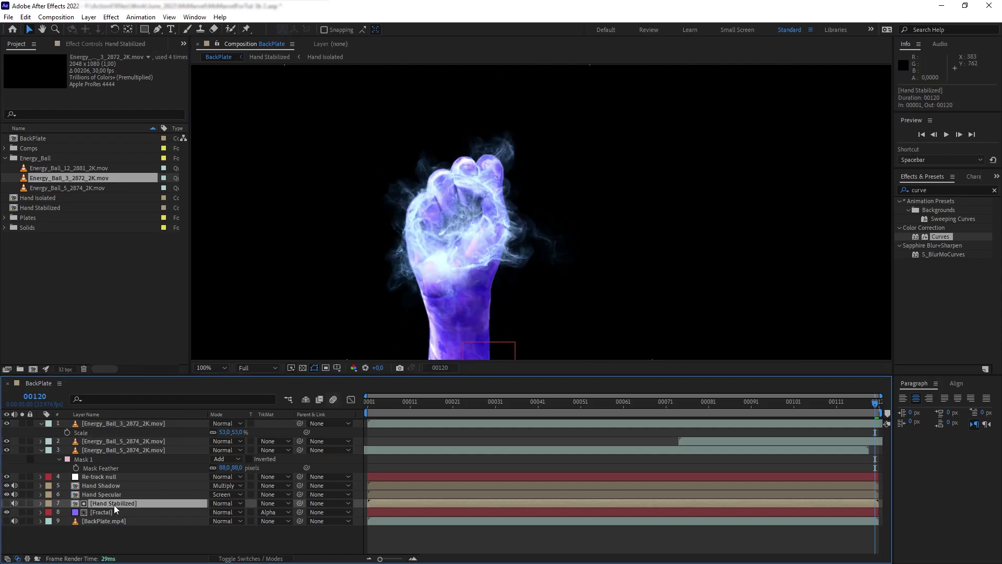
key(ctrl+d)
drag(128, 503, 139, 421)
click(145, 431)
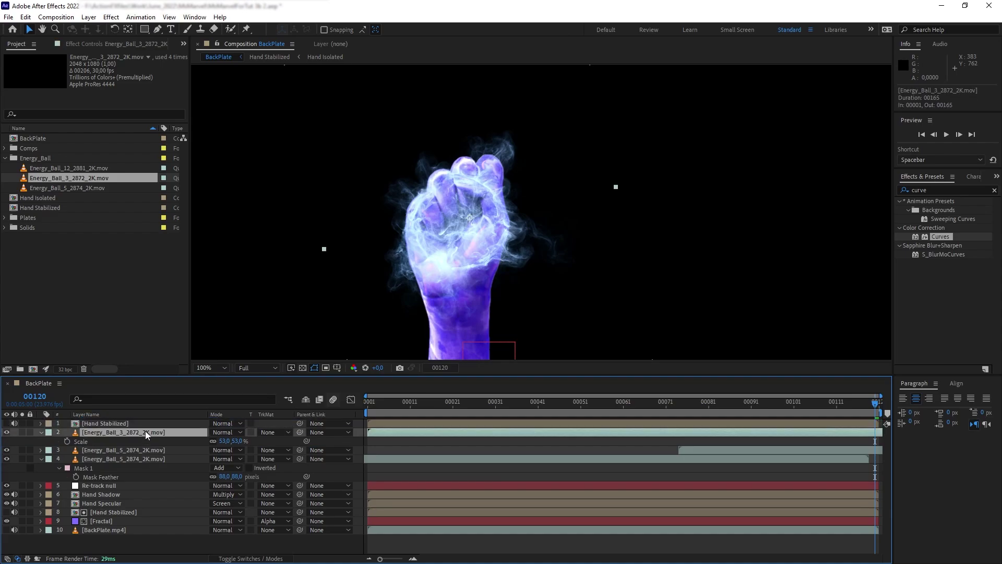
click(7, 424)
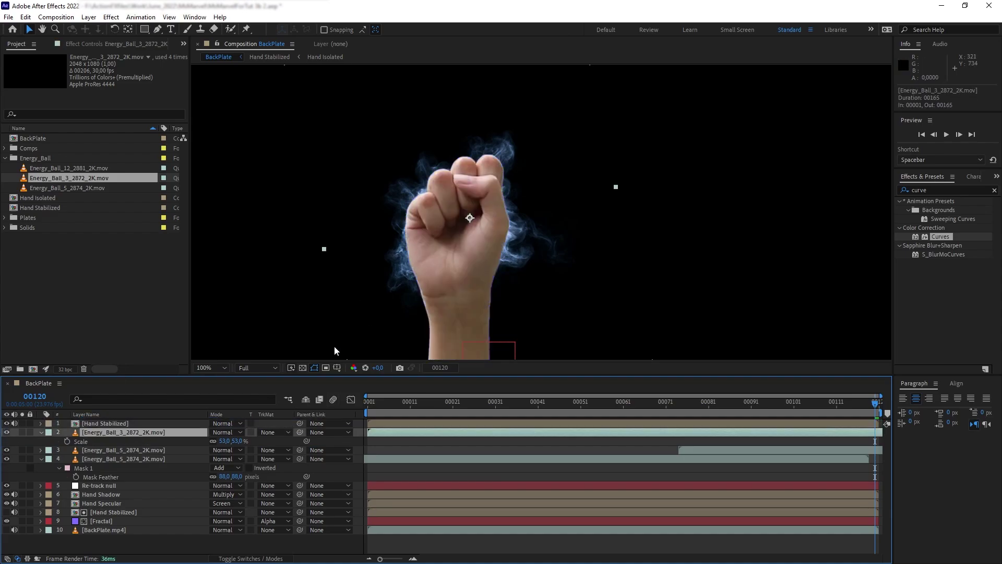
click(273, 432)
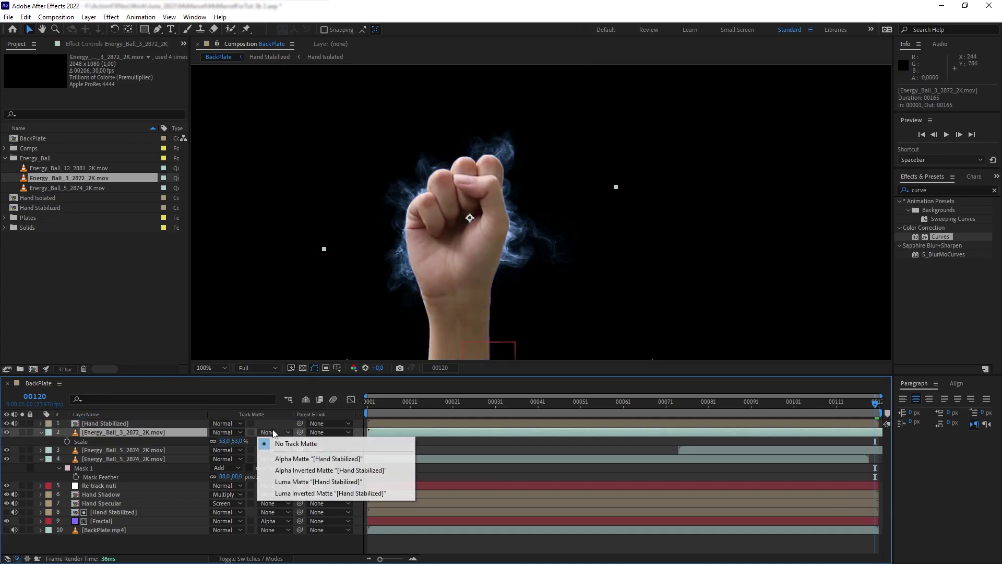
click(317, 493)
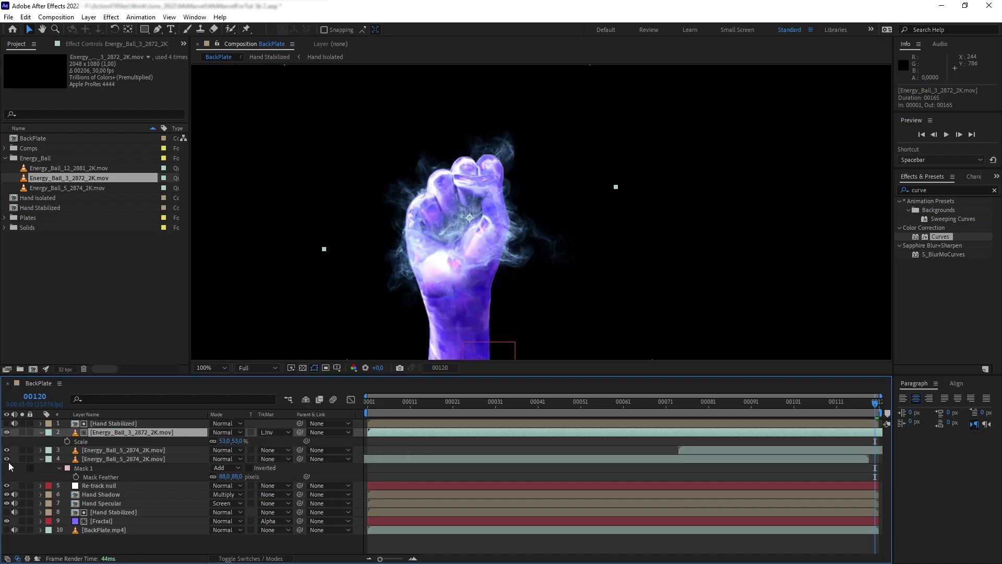
- Solo the matted energy ball layer and, at frame 99, draw an elliptical mask that cuts out the ball's core
click(21, 432)
scroll(426, 225, up, 2)
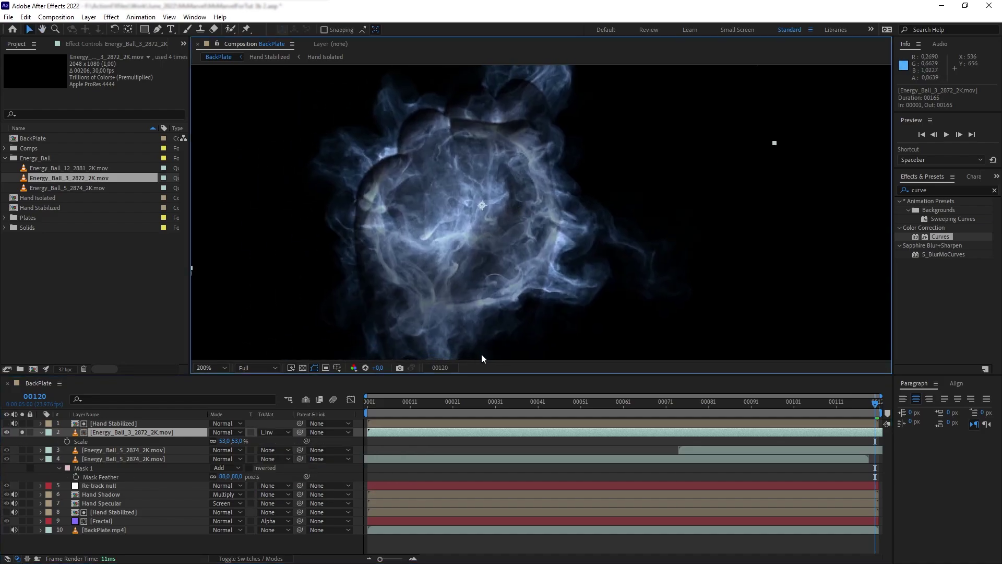
drag(398, 402, 786, 415)
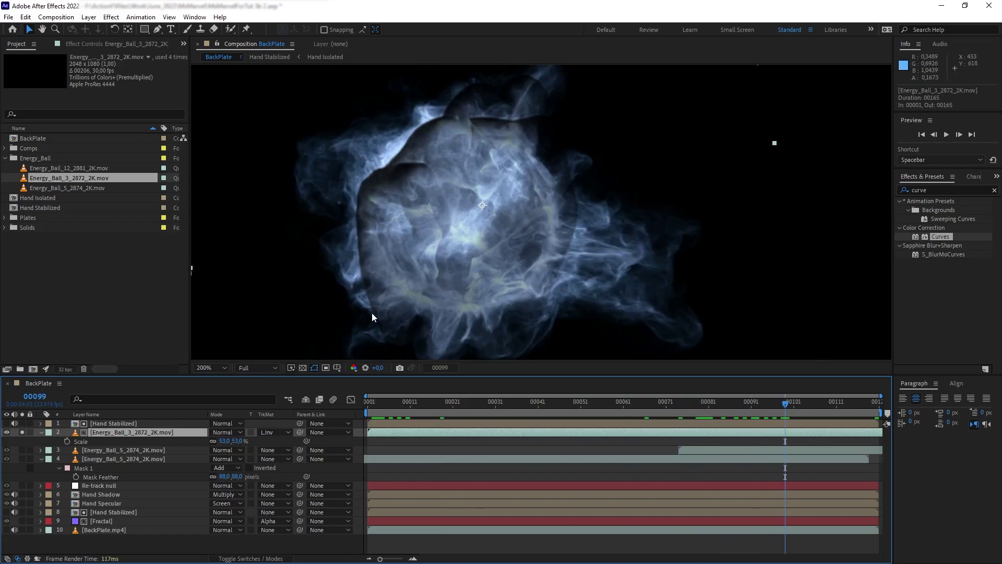
scroll(499, 200, down, 2)
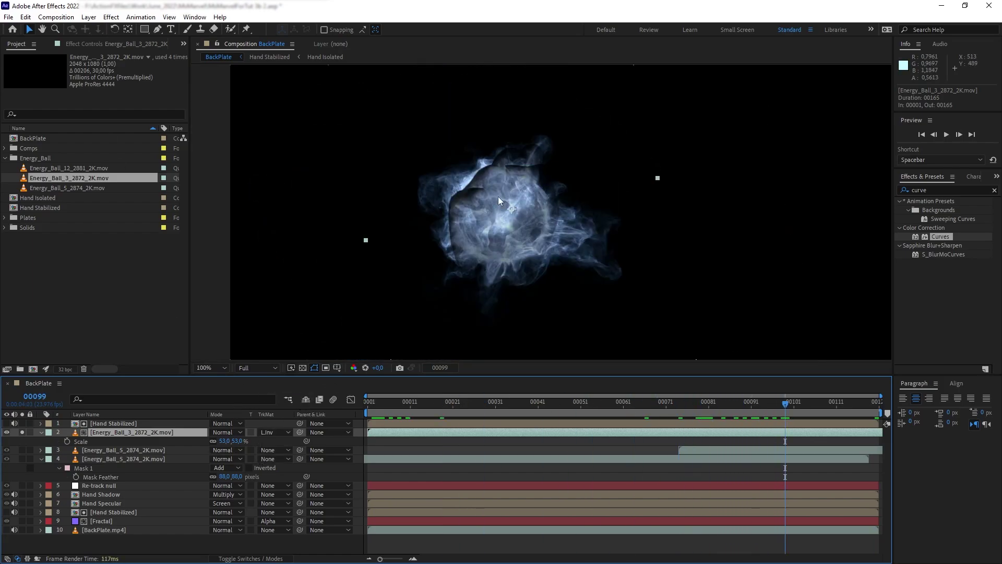
drag(145, 30, 188, 53)
mouse_move(471, 284)
mouse_down()
mouse_move(528, 170)
mouse_move(555, 166)
mouse_up()
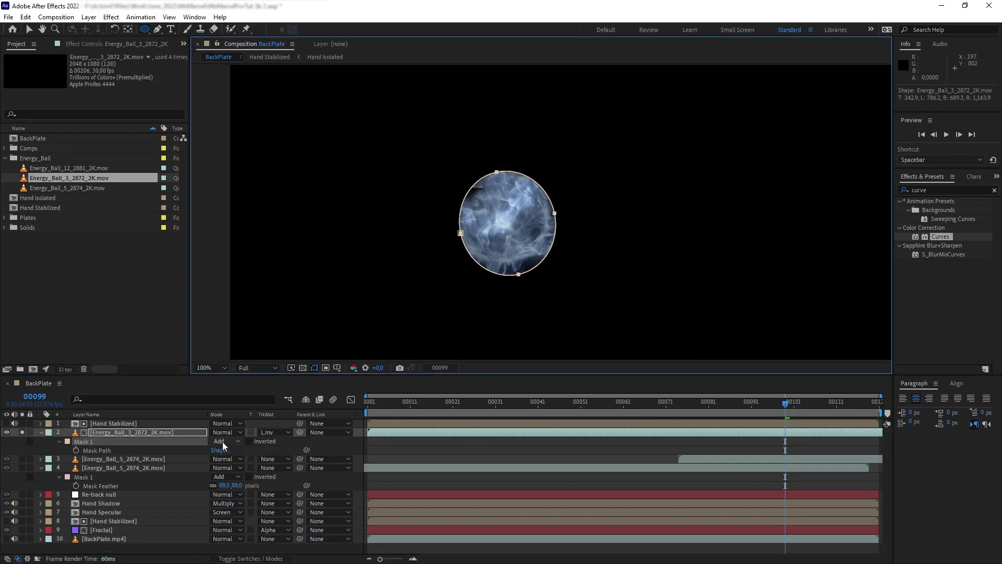
click(224, 441)
click(223, 467)
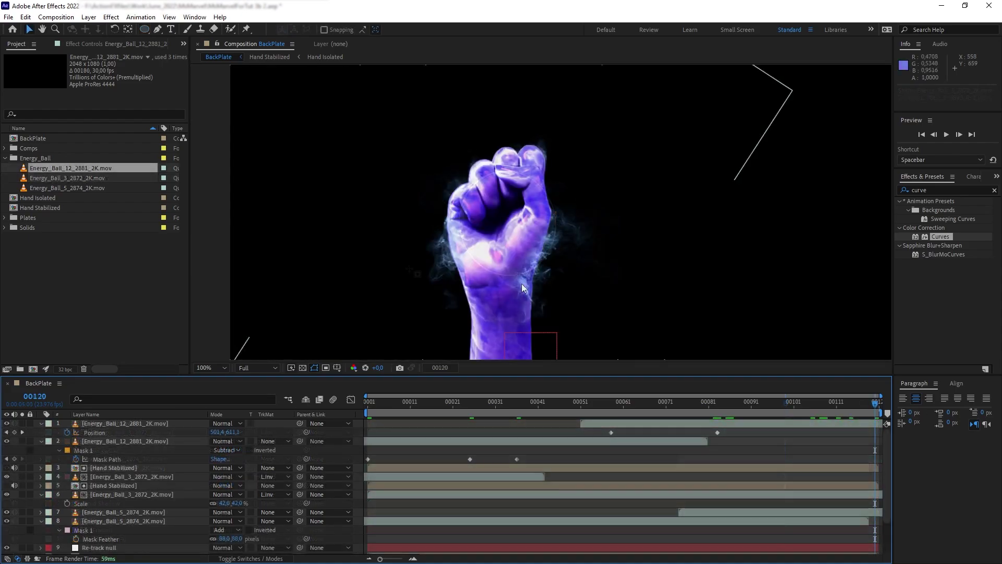
- Collapse the energy ball layers' properties and apply the Tint effect to the topmost Energy_Ball_12_2881_2K.mov layer
click(41, 423)
click(42, 433)
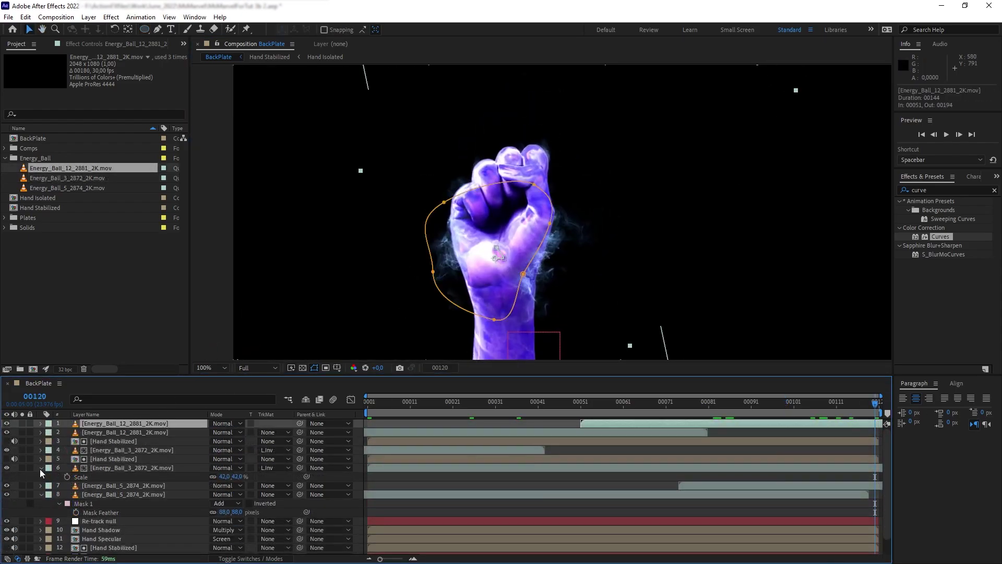
click(41, 467)
click(42, 486)
click(127, 487)
click(934, 190)
text(tint)
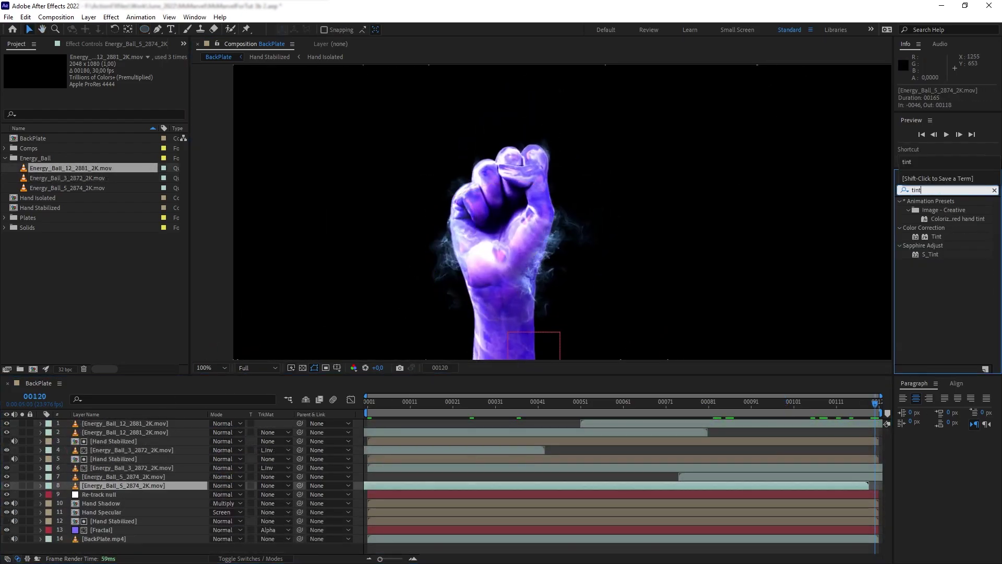
drag(934, 240, 140, 428)
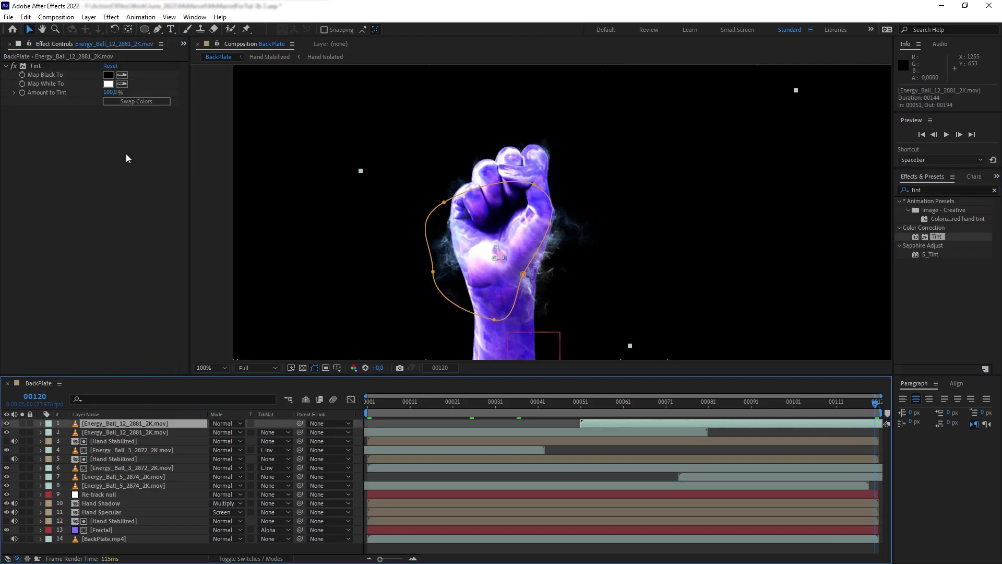
- Sample a purple from the hand for Tint's Map White To color and fine-tune its shade
click(122, 84)
click(496, 280)
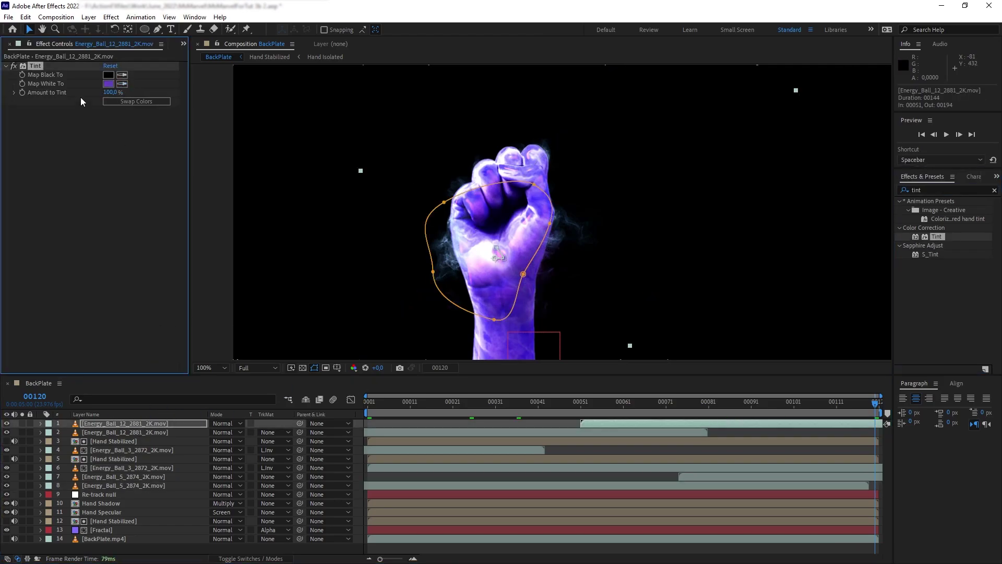
click(108, 84)
click(631, 367)
click(768, 345)
- Copy the Tint effect onto the remaining energy ball layers and check the smoke color at other frames
key(ctrl+c)
key(ctrl+Down)
key(ctrl+v)
click(112, 450)
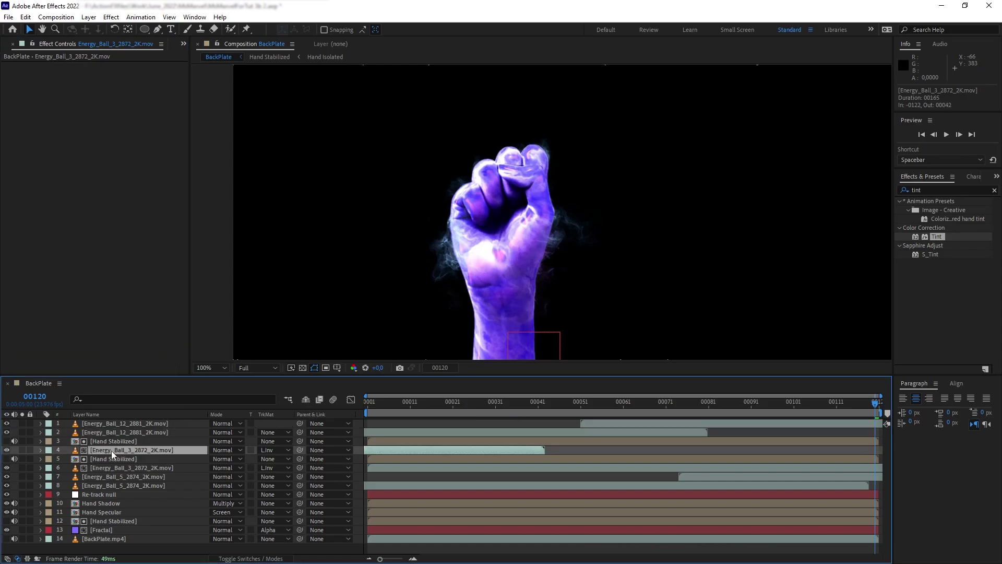
click(514, 401)
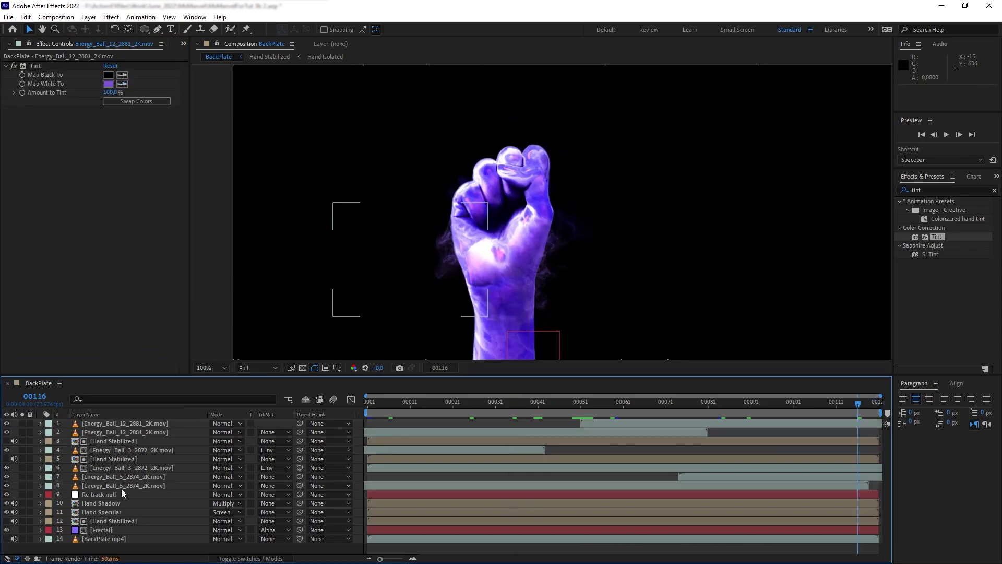
- Pre-compose the energy ball layers and their mattes as "Energy Precomp" and place it below the Re-track null
shift+click(121, 486)
key(ctrl+shift+c)
text(Energy Precomp)
key(Return)
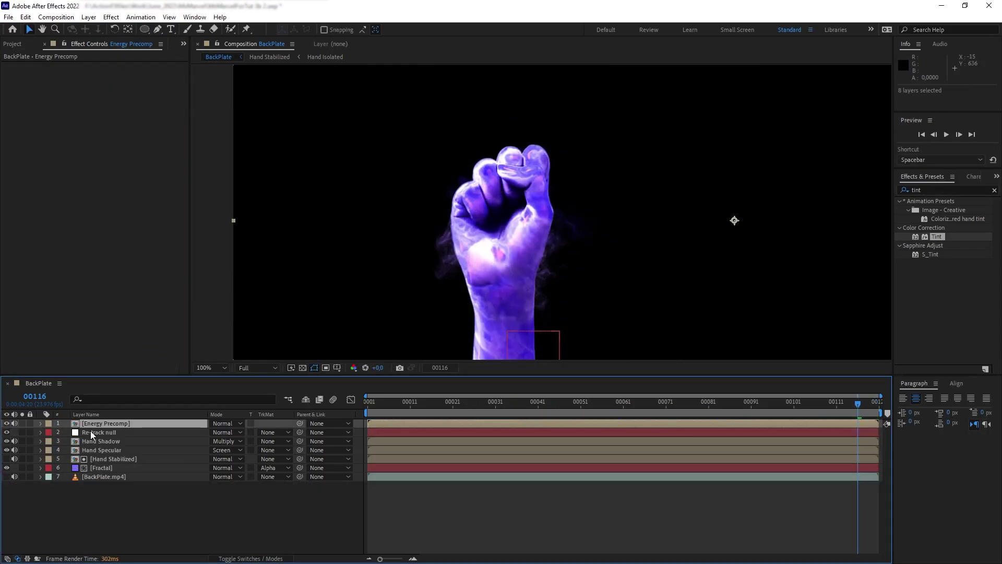
key(ctrl+bracketleft)
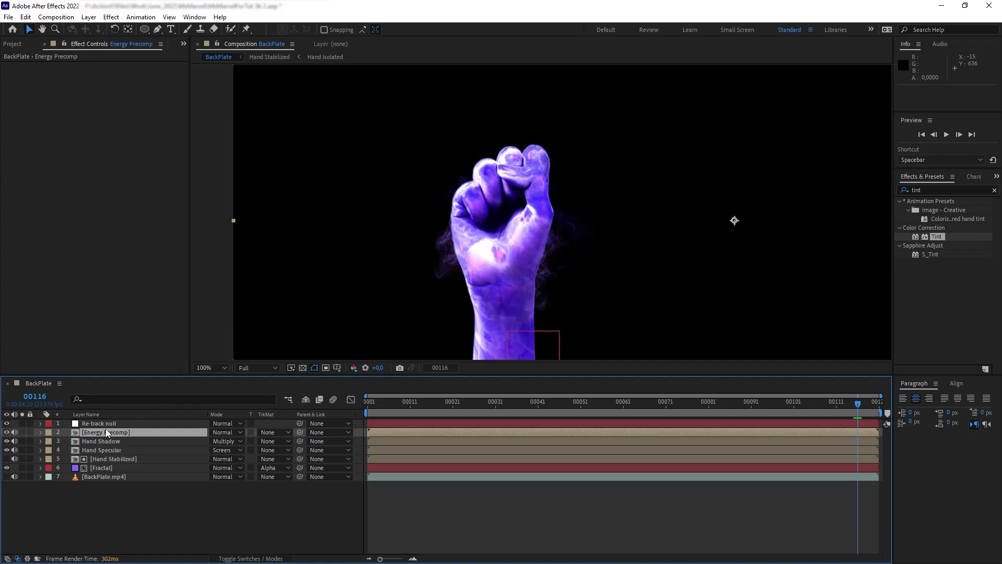
- Pre-compose all layers from Energy Precomp through Fractal into a new composition named "Hand FX"
click(106, 469)
shift+click(111, 432)
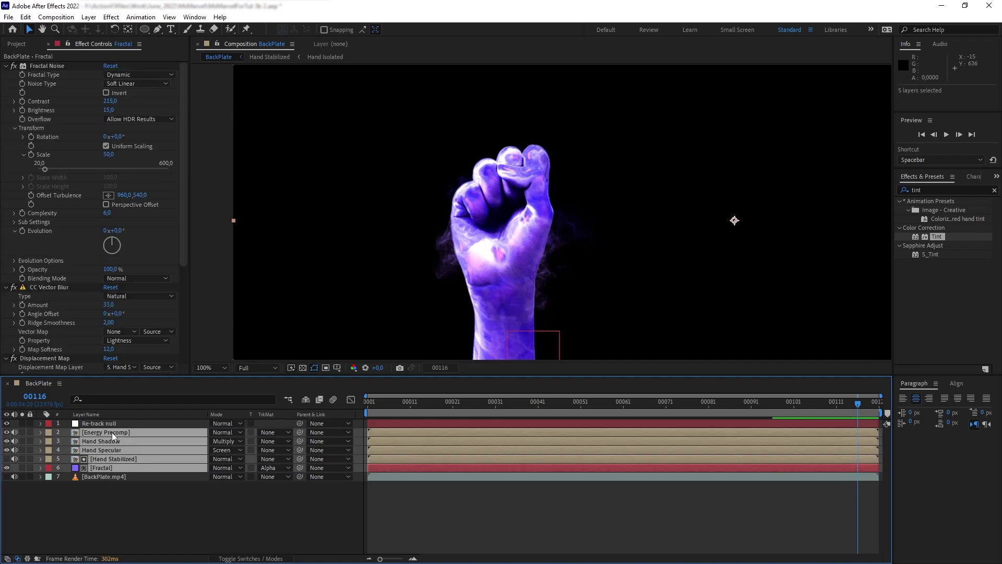
key(ctrl+shift+c)
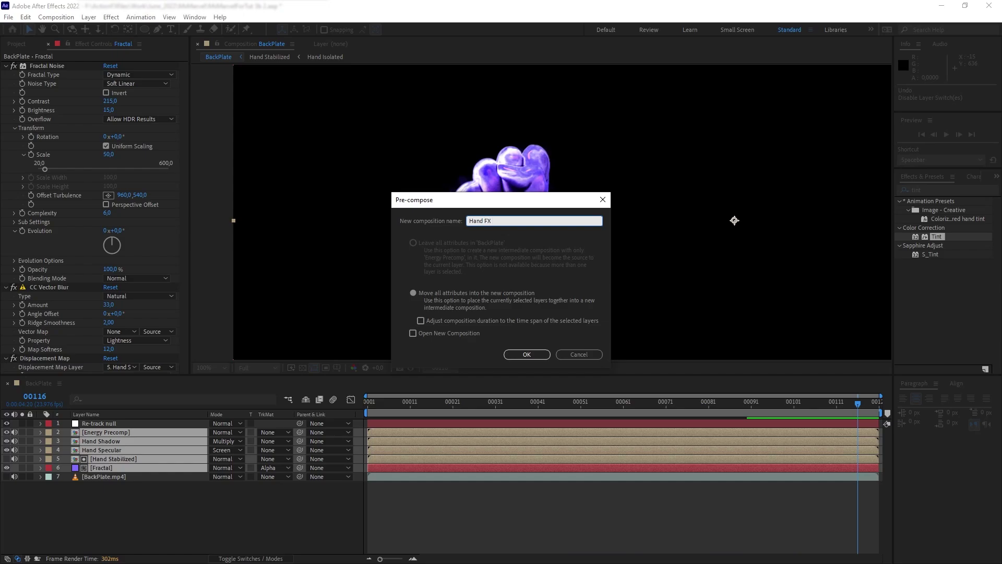
key(Return)
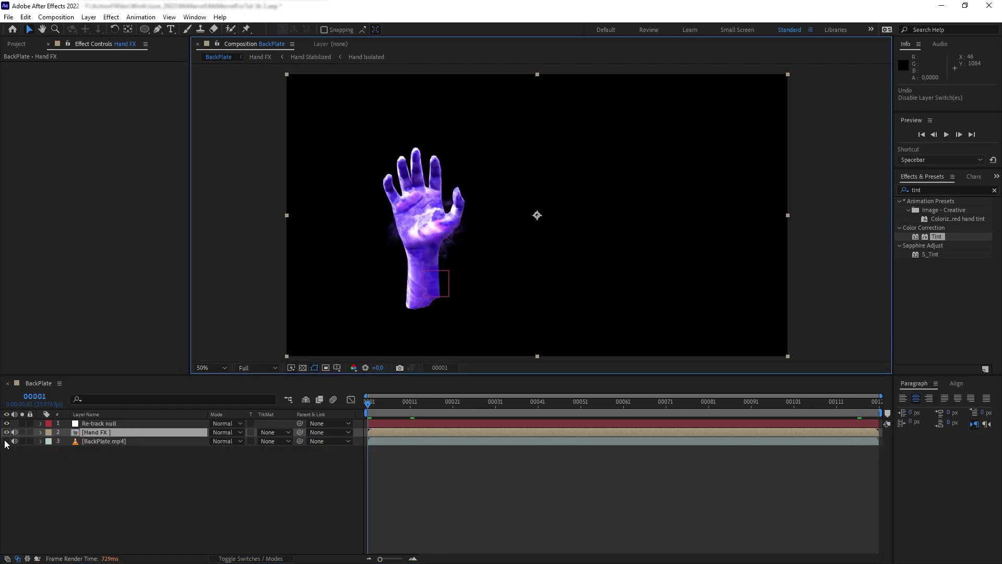
- Make the BackPlate.mp4 layer visible and check the hand effect's alignment with the footage through frame 120
click(7, 442)
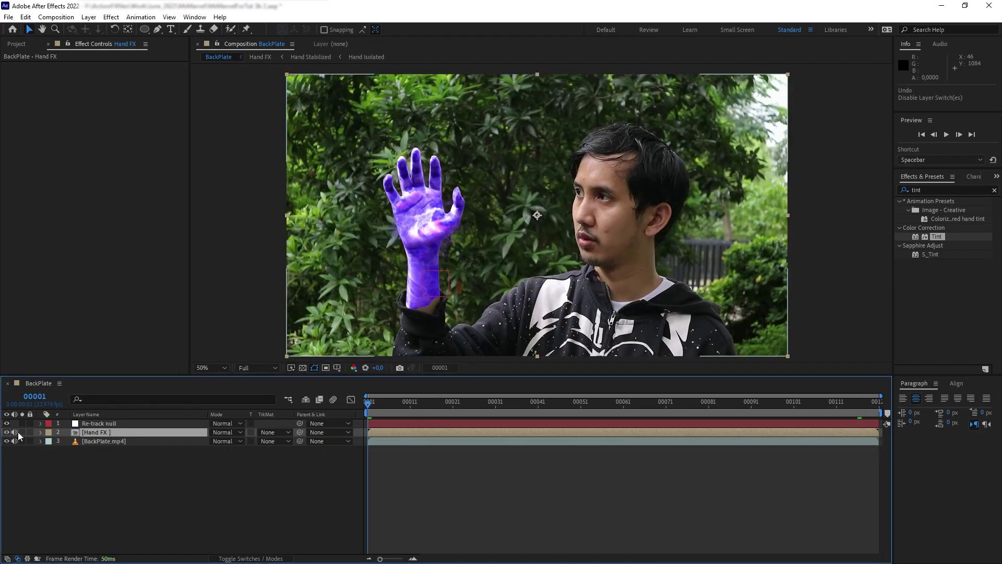
drag(406, 405, 914, 382)
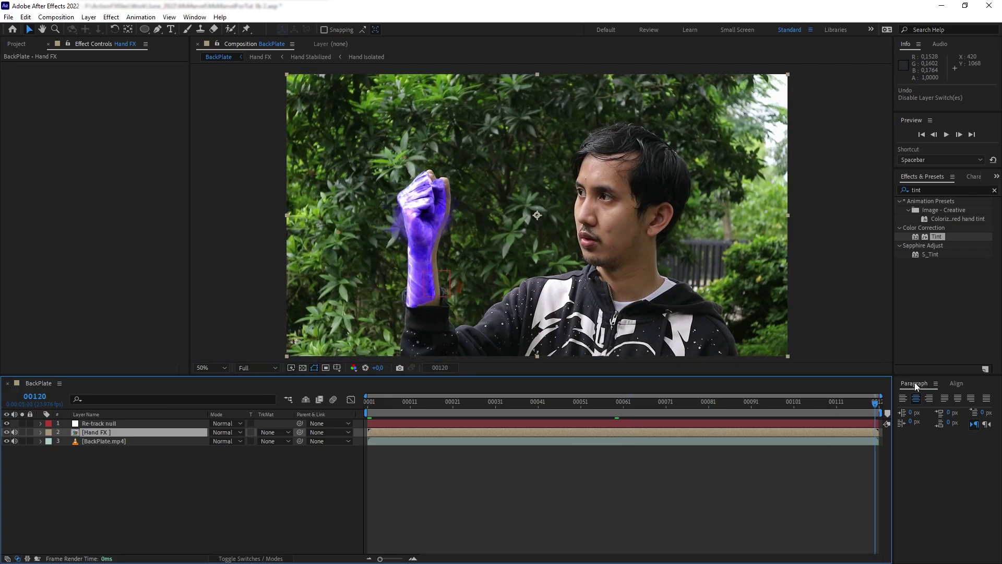
key(Home)
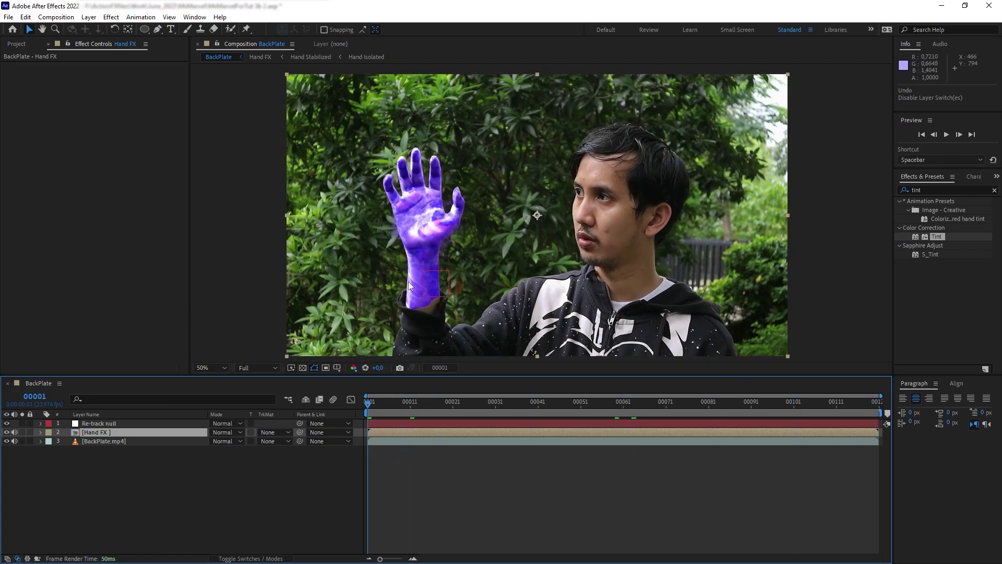
- Parent the Hand FX layer to the Re-track null and check how it follows the hand
scroll(408, 281, up, 2)
drag(299, 433, 113, 424)
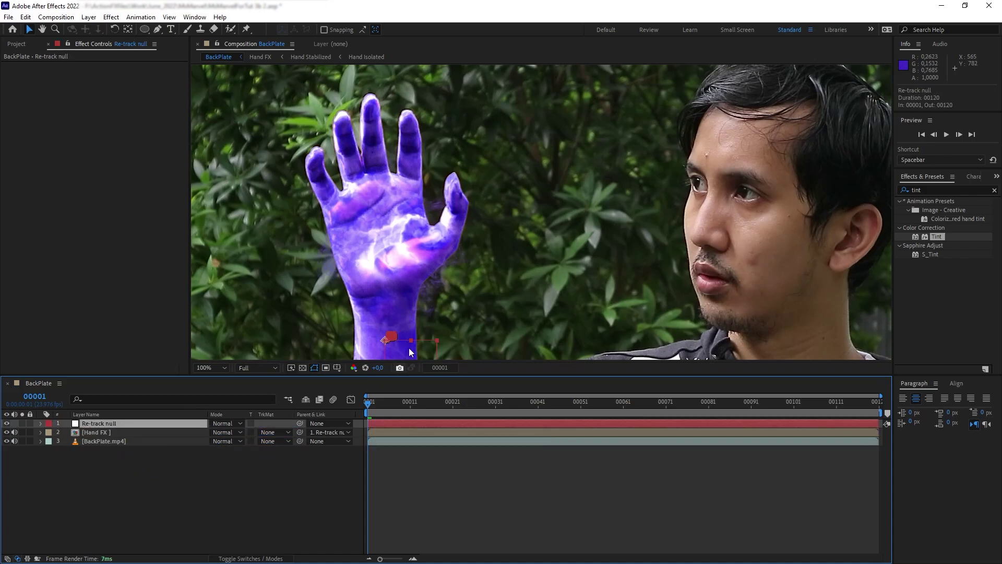
scroll(407, 350, down, 2)
drag(383, 403, 276, 387)
scroll(386, 300, up, 1)
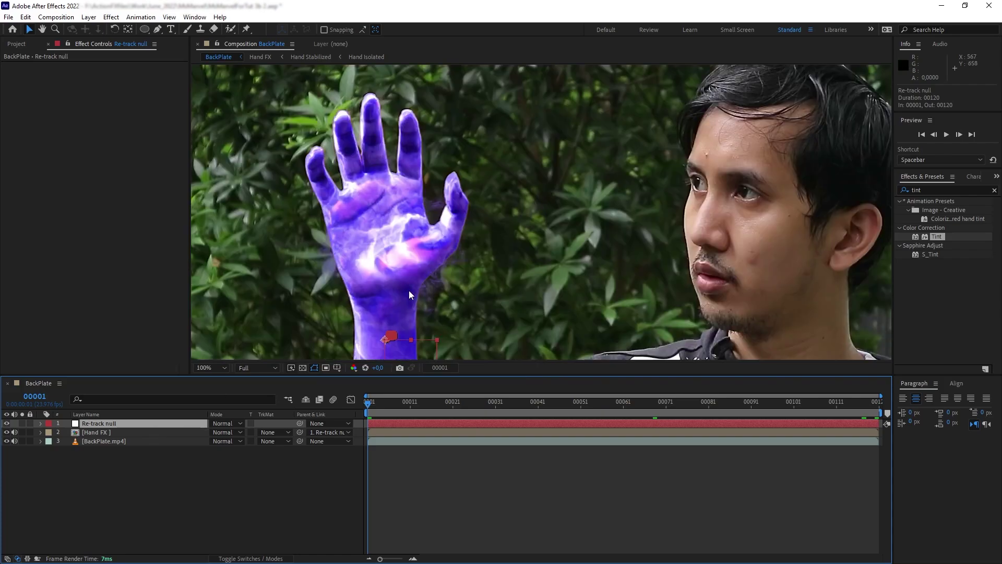
drag(408, 303, 490, 231)
scroll(490, 231, down, 2)
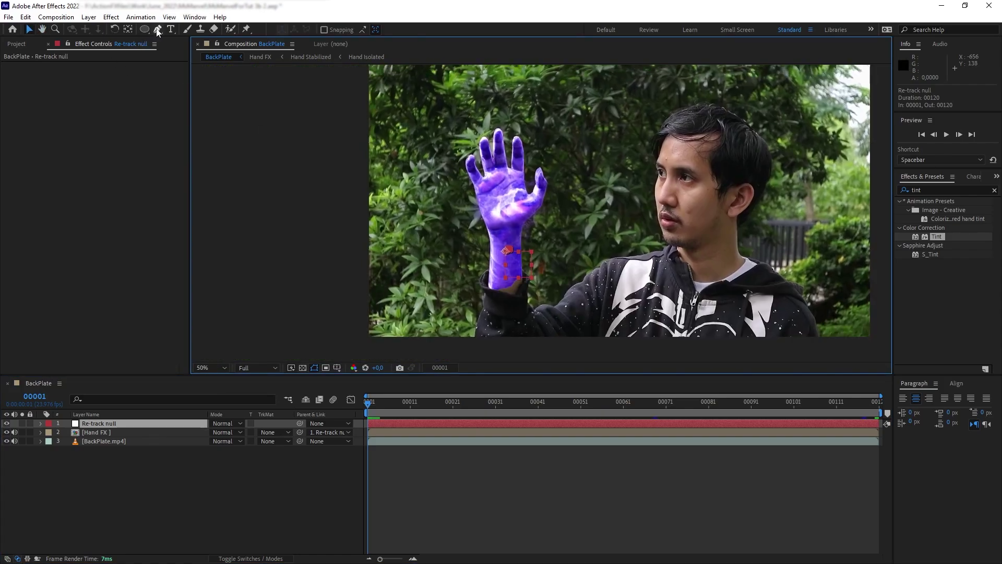
- Draw a closed six-point Pen tool mask on the Hand FX layer around the lower forearm and sleeve cuff
click(157, 29)
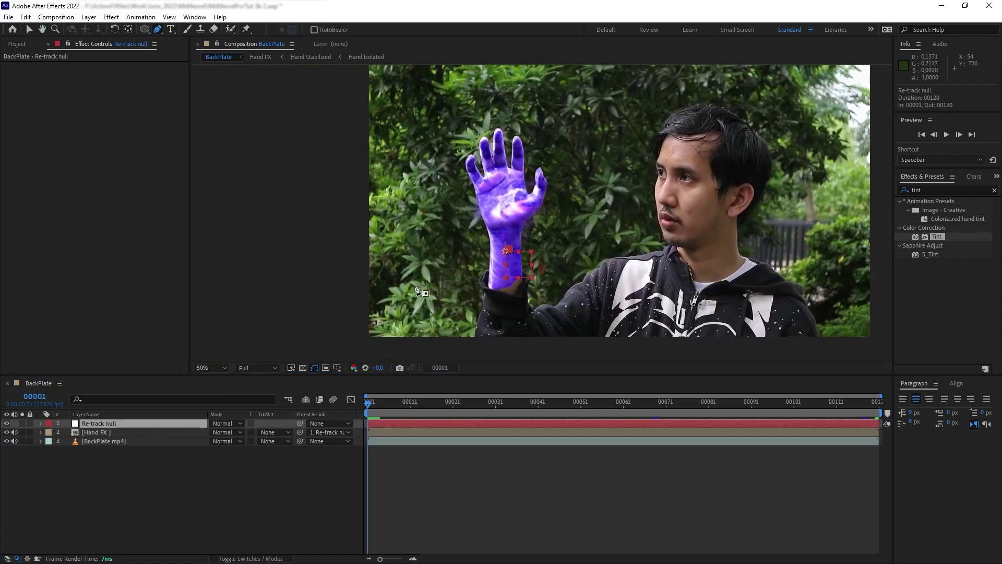
scroll(421, 290, up, 1)
drag(451, 287, 454, 273)
click(96, 432)
drag(451, 154, 532, 157)
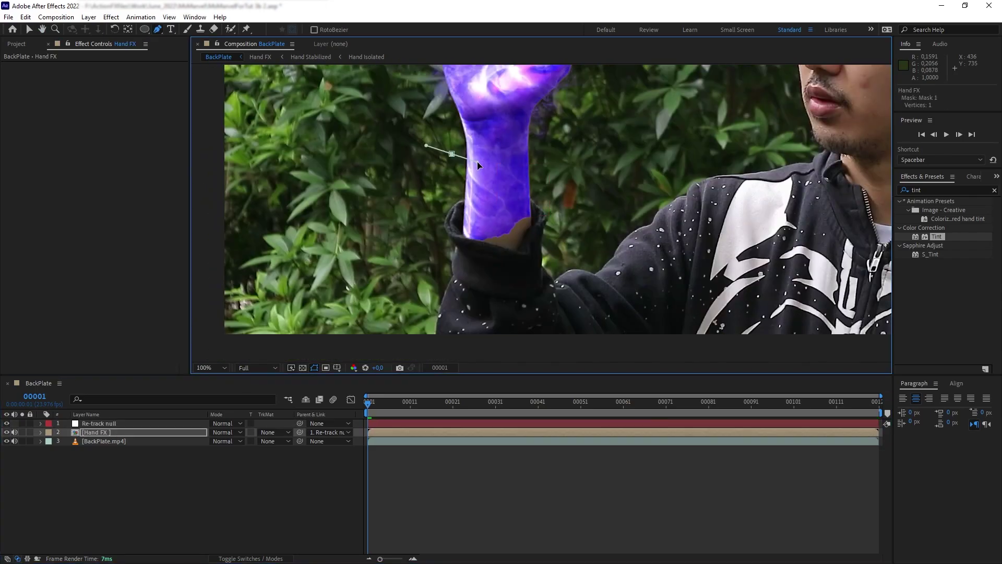
click(546, 155)
click(567, 270)
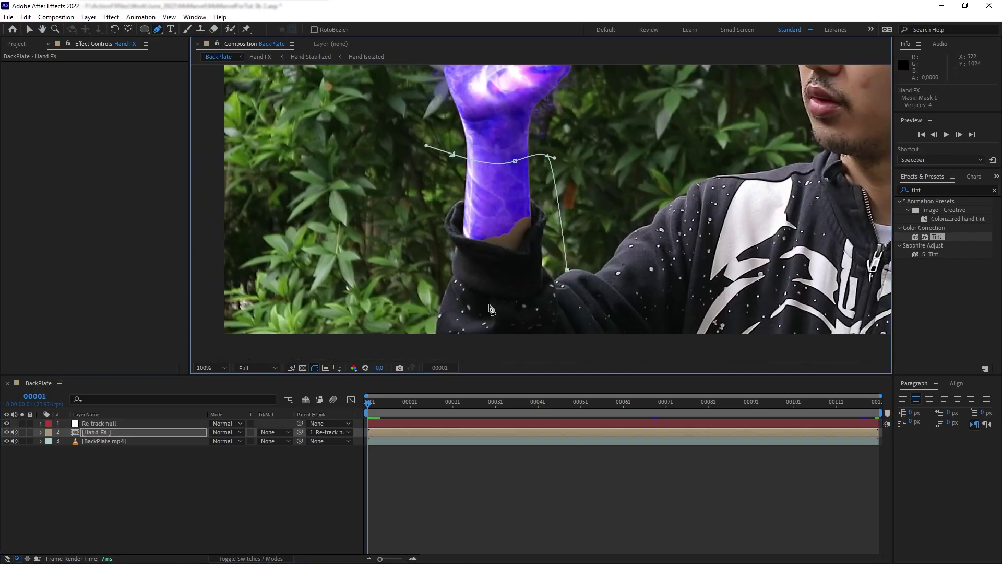
click(444, 301)
click(414, 240)
click(452, 154)
key(f)
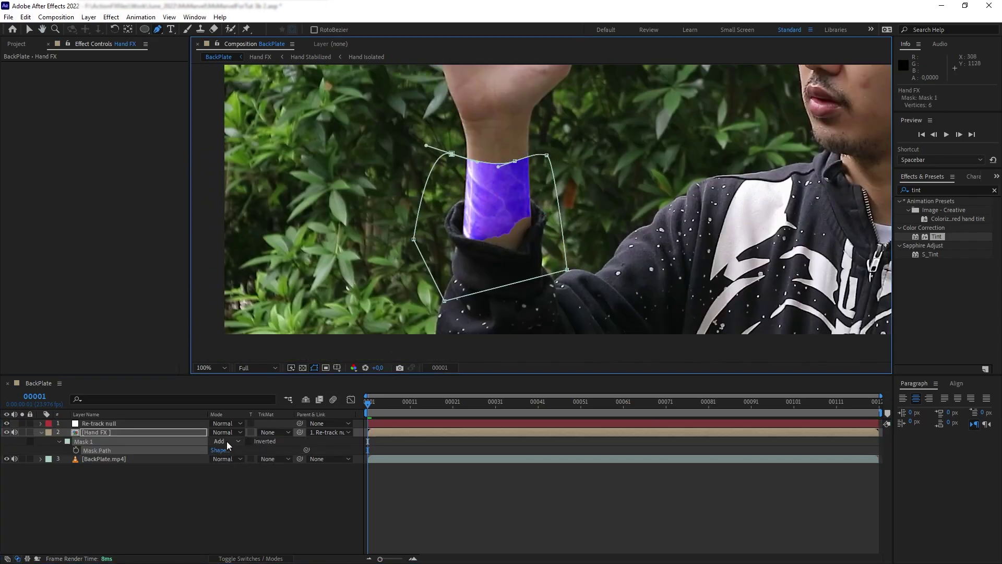
- Set the Hand FX layer's mask to Subtract and feather it by 126 pixels
click(227, 440)
click(242, 473)
click(232, 451)
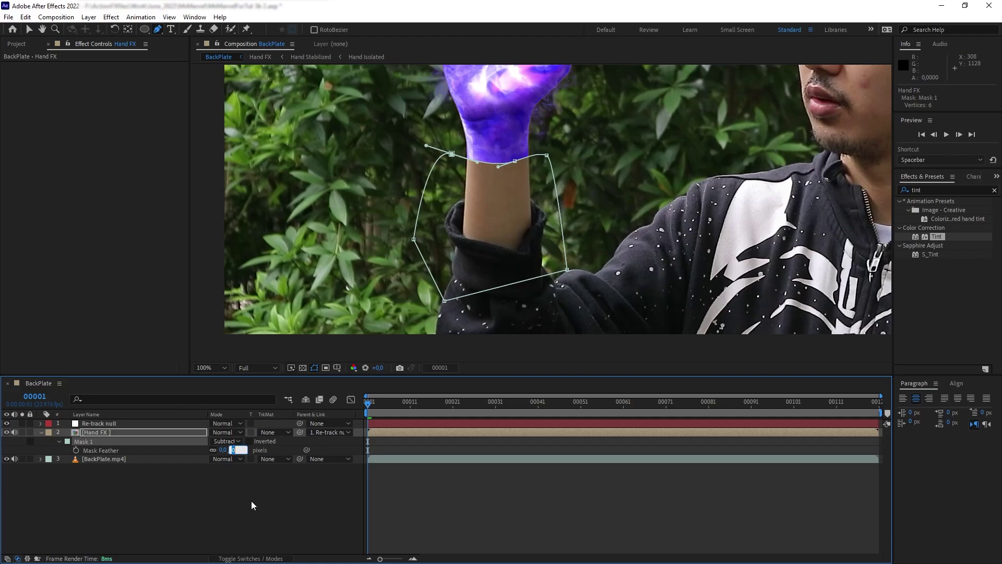
click(251, 501)
drag(226, 450, 298, 439)
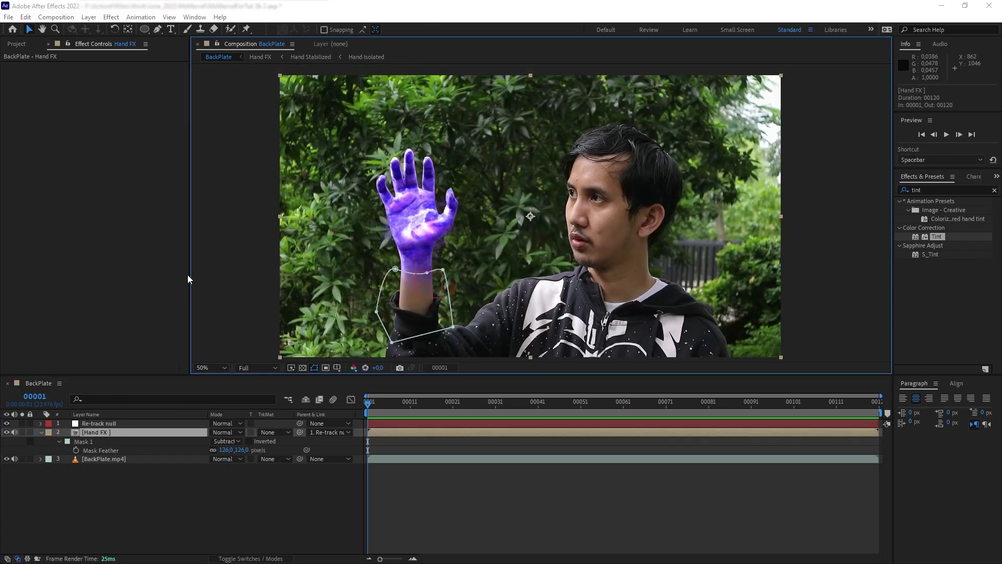
- Move the Hand FX layer's anchor point to the wrist and scale the layer to 169%
click(128, 29)
drag(528, 218, 415, 251)
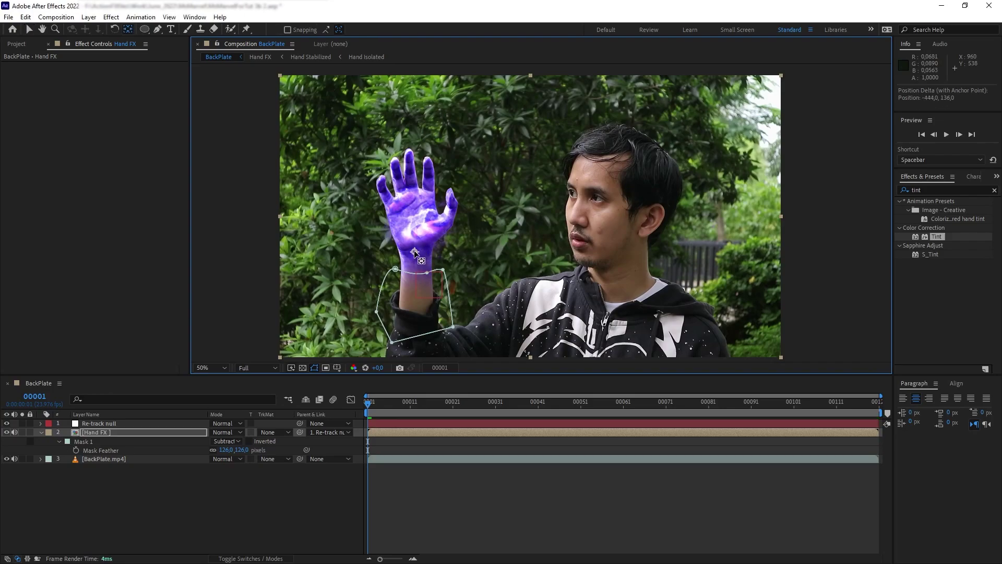
click(115, 433)
key(s)
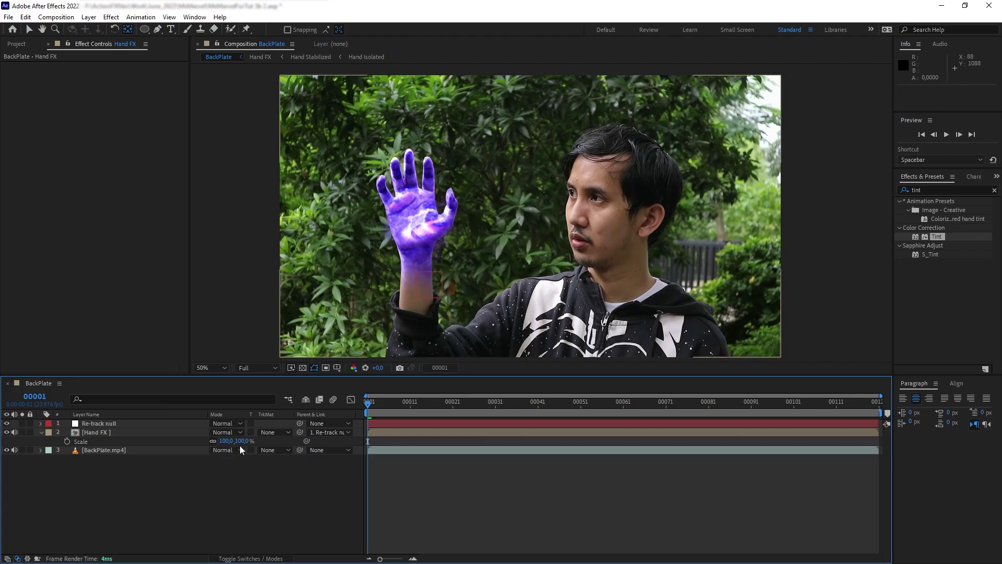
drag(237, 441, 270, 439)
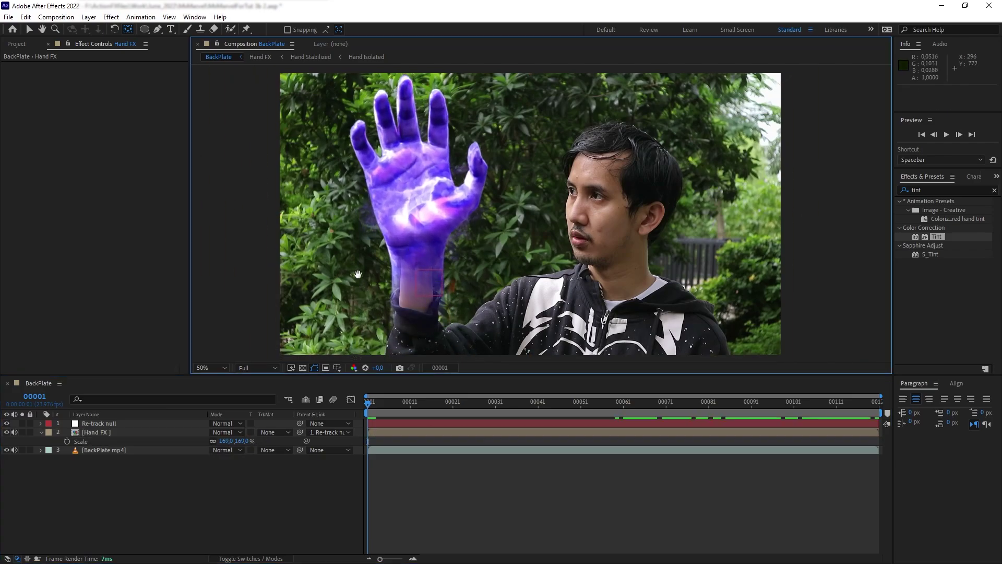
- Find the Liquify effect and apply it to the Hand FX layer
scroll(376, 254, up, 2)
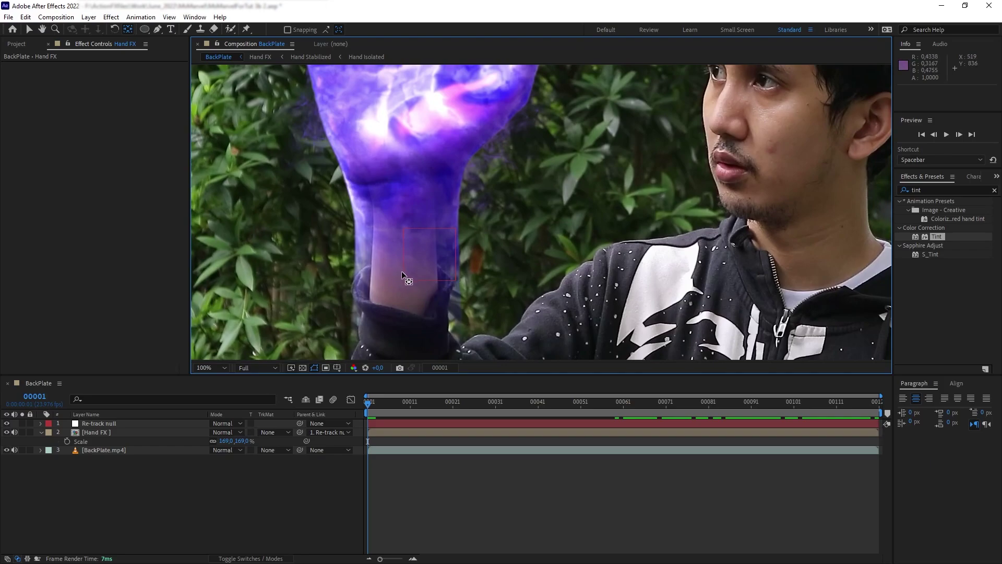
click(942, 191)
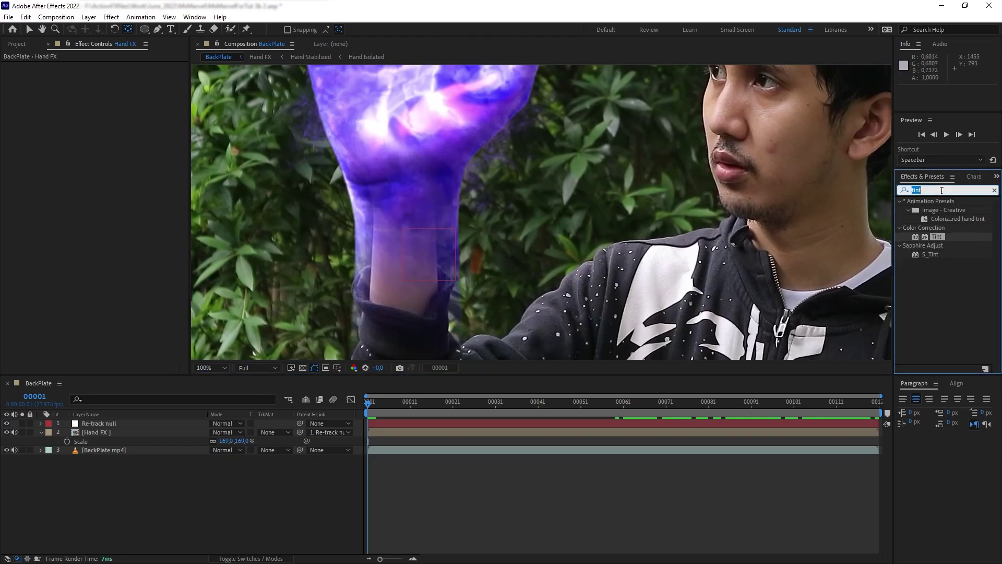
text(liq)
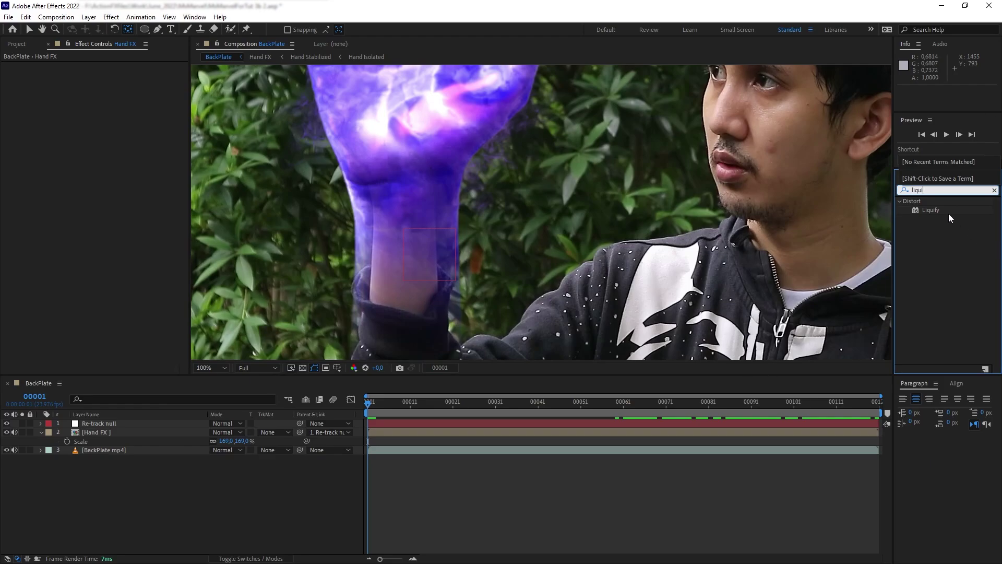
text(ui)
mouse_move(930, 210)
mouse_down()
mouse_move(150, 440)
mouse_move(127, 434)
mouse_up()
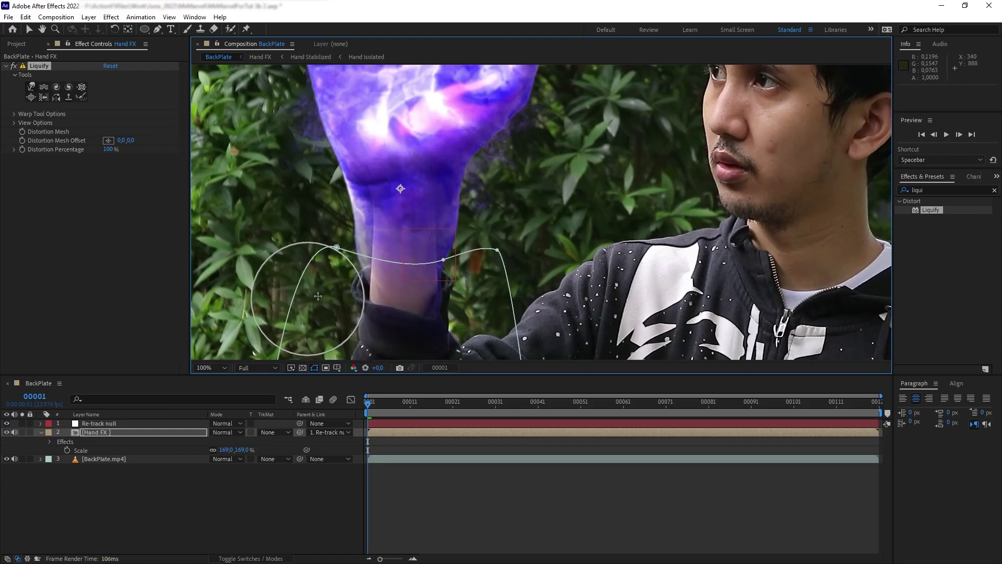
- Shift the Hand FX mask down toward the sleeve cuff and push the effect's wrist edge outward slightly with Liquify
click(30, 29)
double_click(462, 253)
drag(468, 297, 468, 310)
click(31, 87)
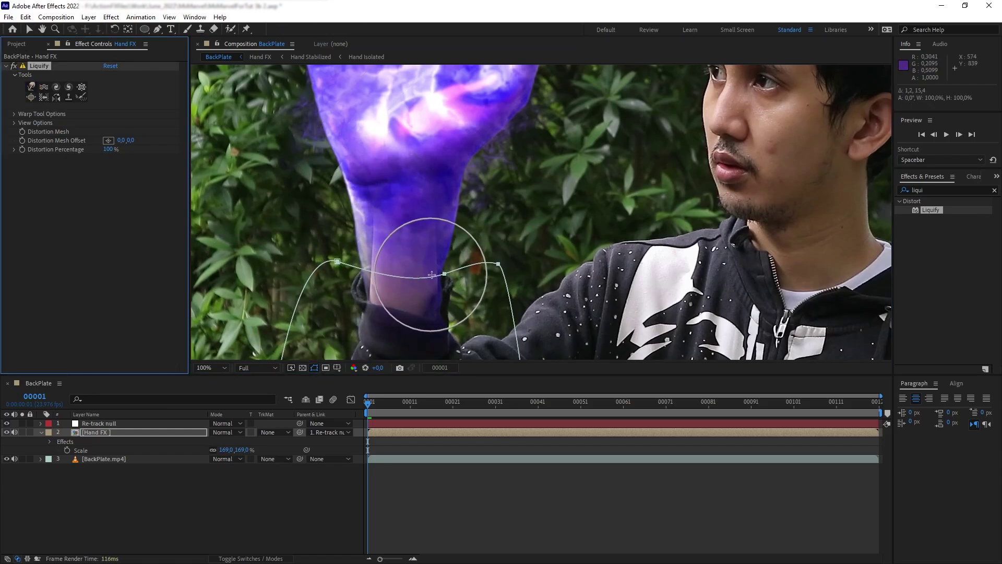
drag(431, 273, 438, 276)
click(29, 30)
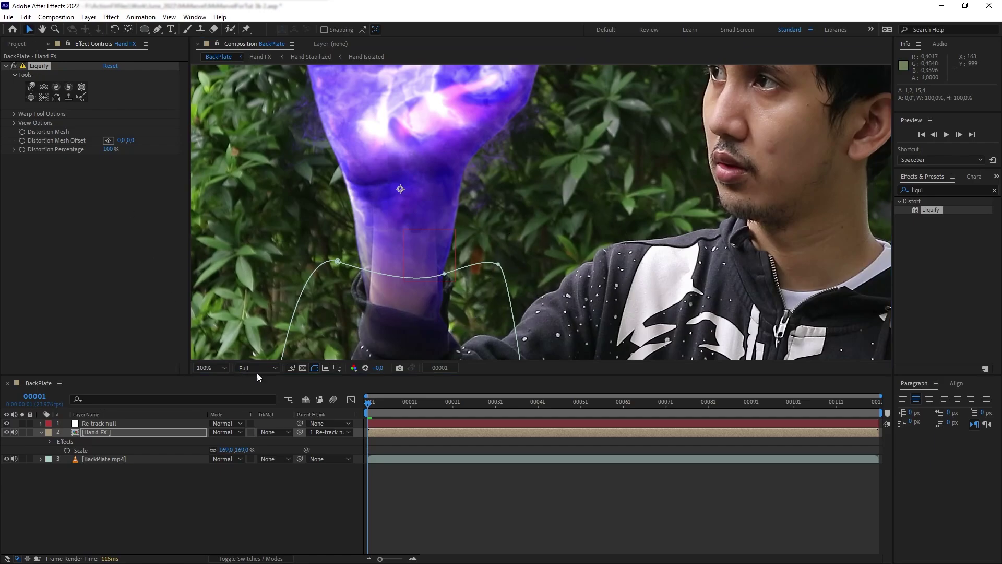
double_click(337, 262)
drag(337, 262, 338, 264)
drag(321, 342, 339, 319)
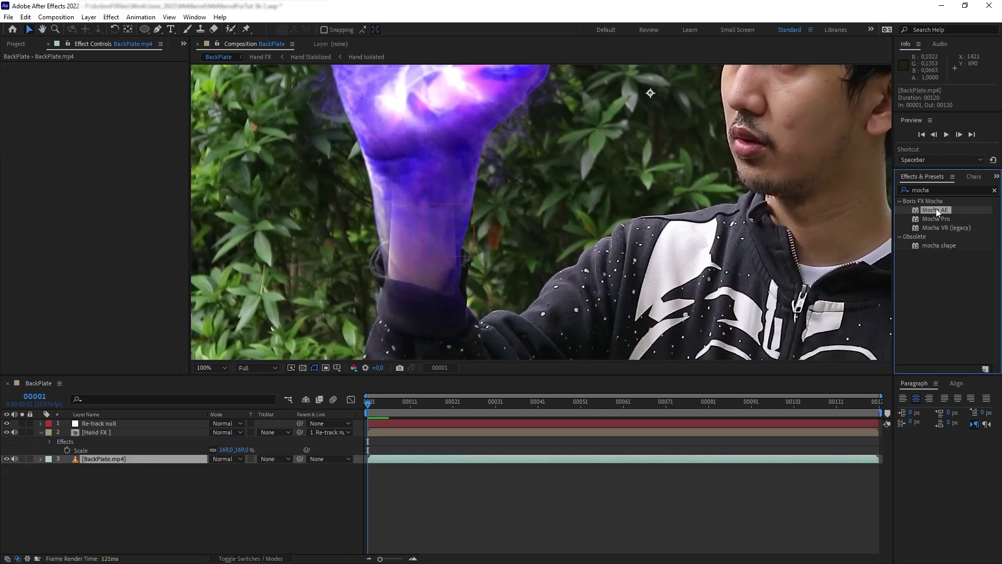
- Apply Mocha AE to the BackPlate.mp4 layer, then launch Mocha and outline the sleeve cuff with a closed spline
drag(935, 209, 89, 465)
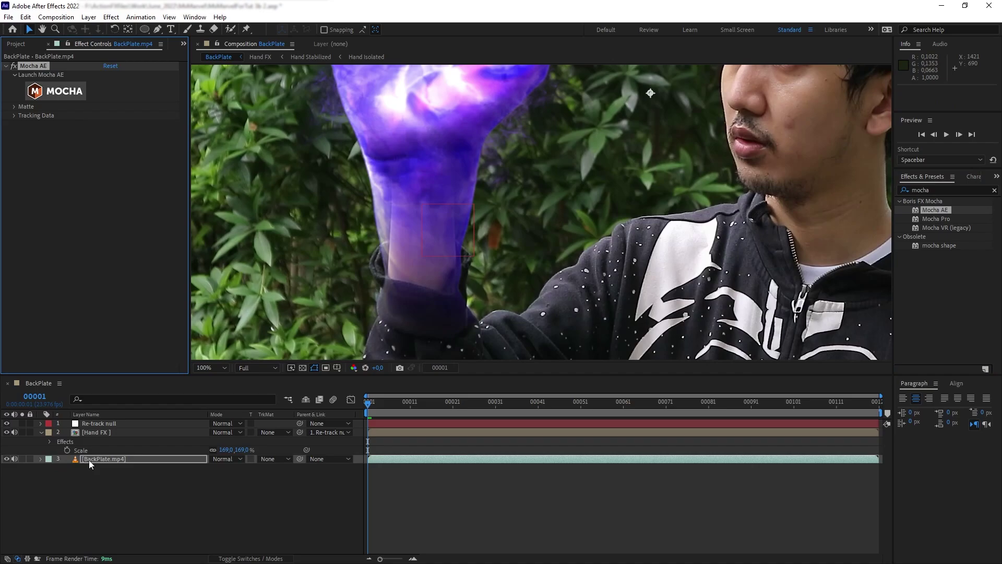
click(55, 92)
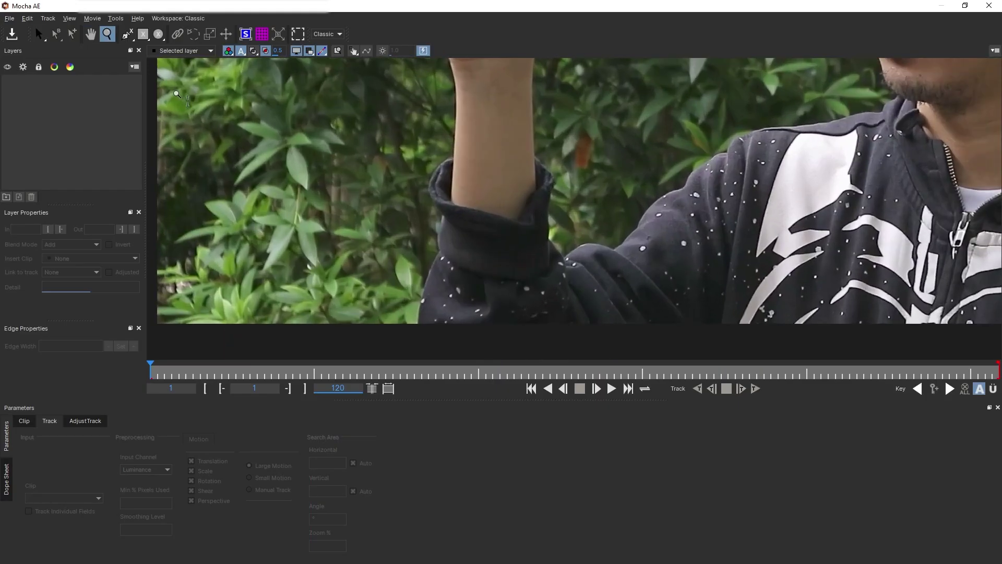
click(126, 34)
click(448, 197)
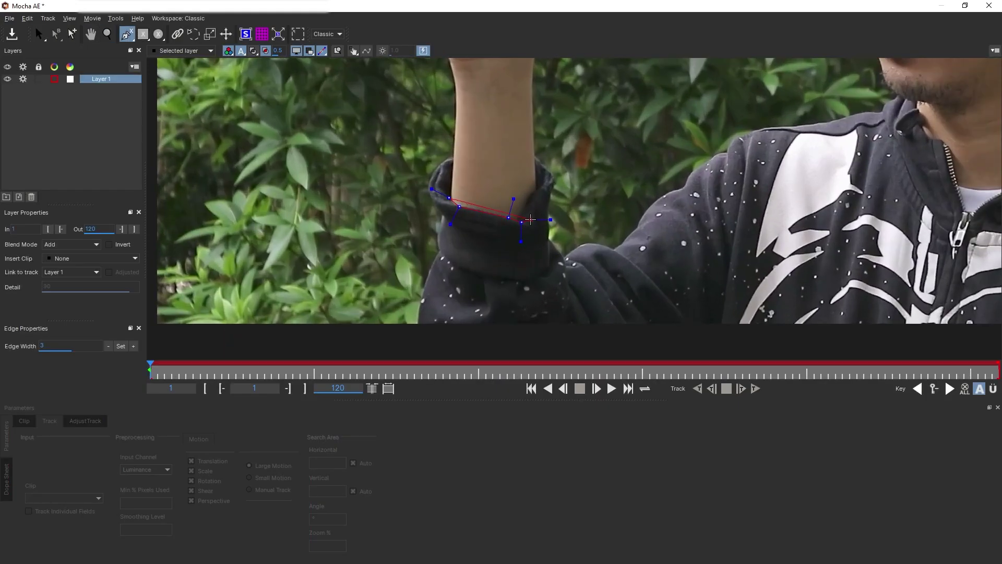
click(427, 188)
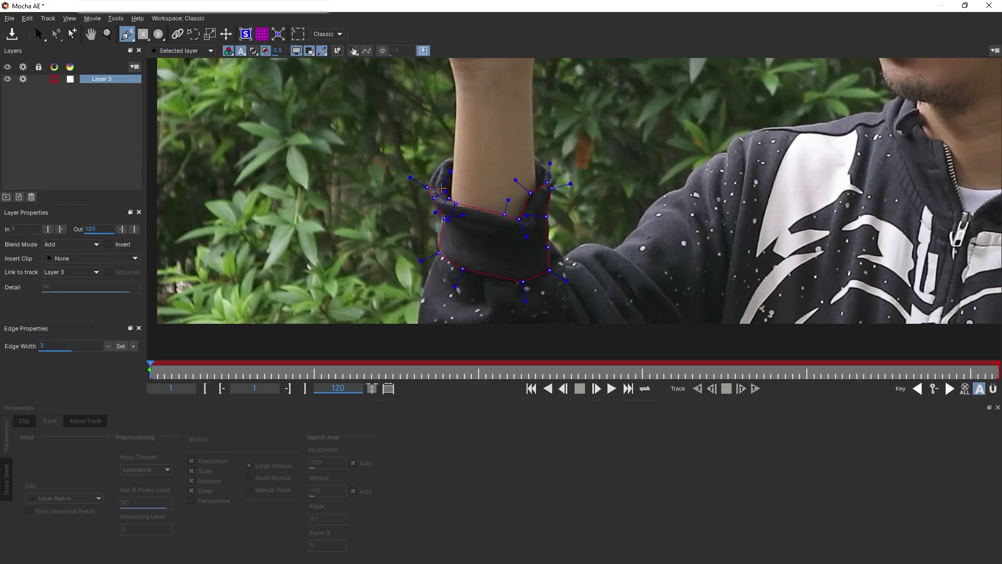
click(441, 188)
right_click(449, 198)
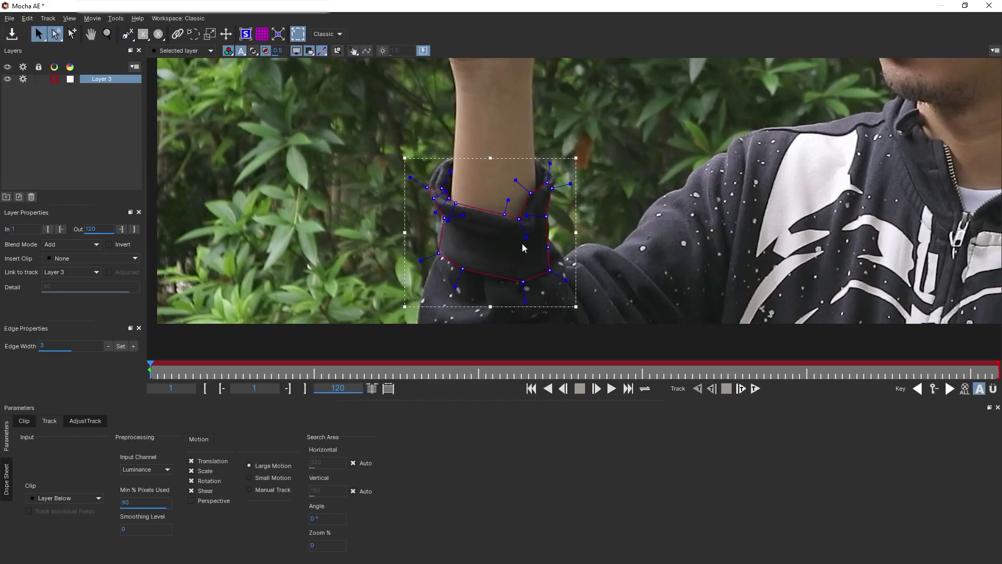
- Track the cuff shape forward through the clip, nudge a spline point at its upper edge, and close Mocha, saving the project
click(754, 388)
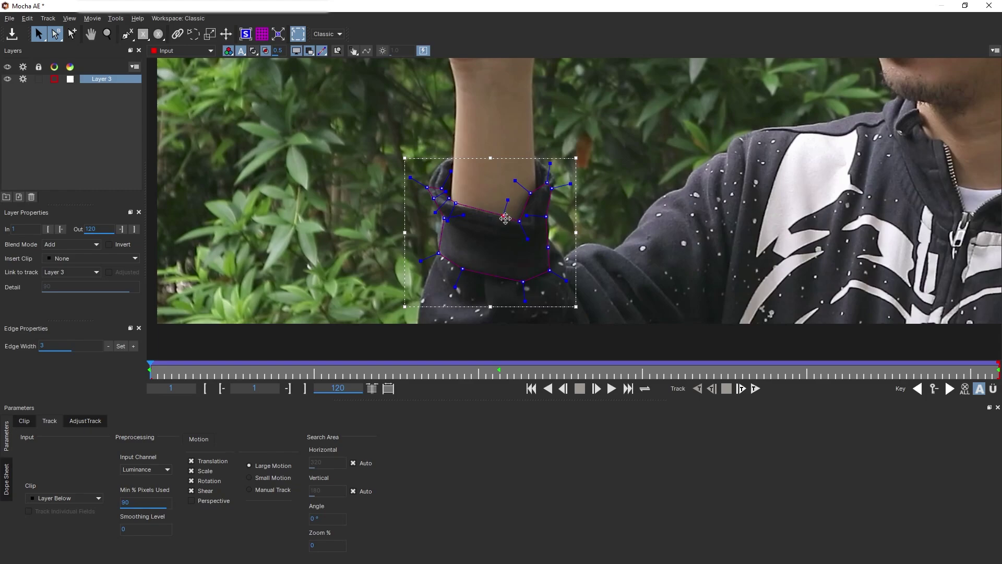
drag(455, 204, 453, 205)
click(989, 5)
click(651, 311)
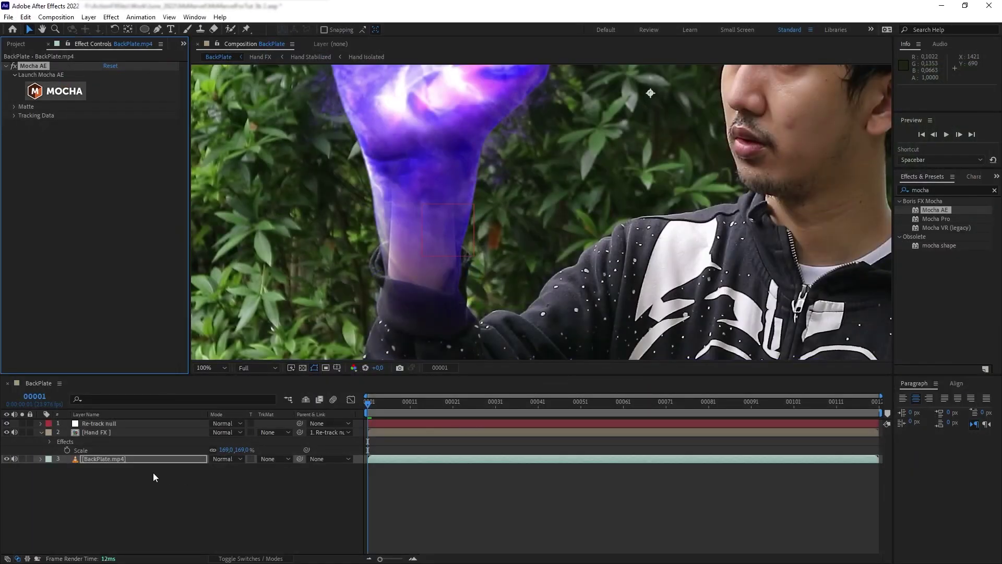
- Duplicate the BackPlate.mp4 layer above Hand FX and create After Effects masks on it from the Mocha shape
key(ctrl+d)
drag(140, 462, 130, 430)
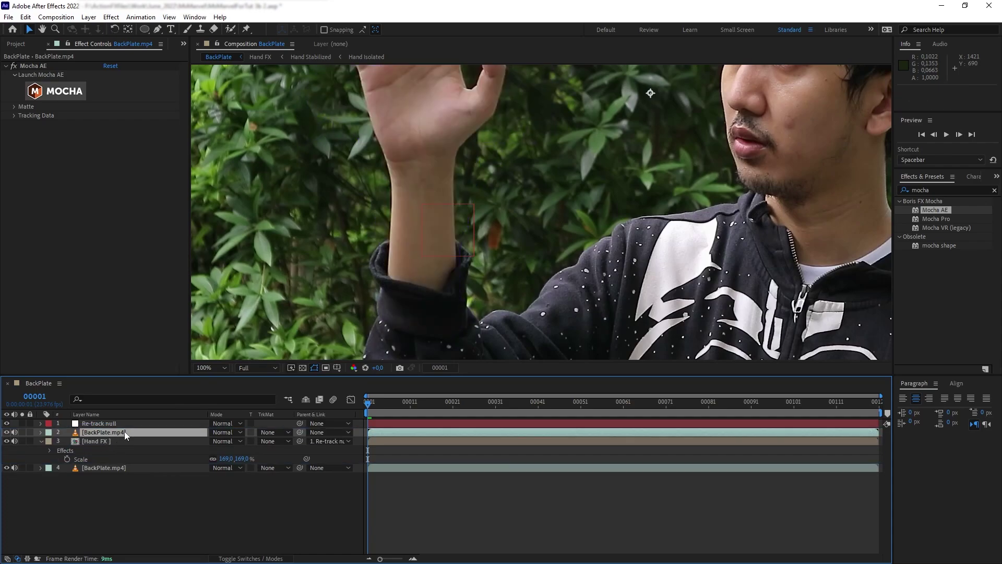
click(14, 107)
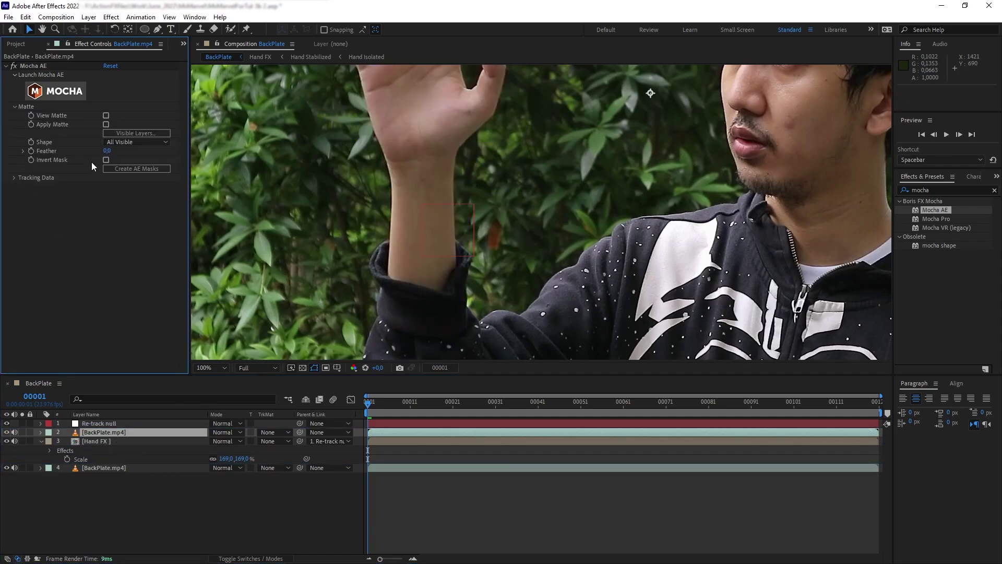
click(160, 168)
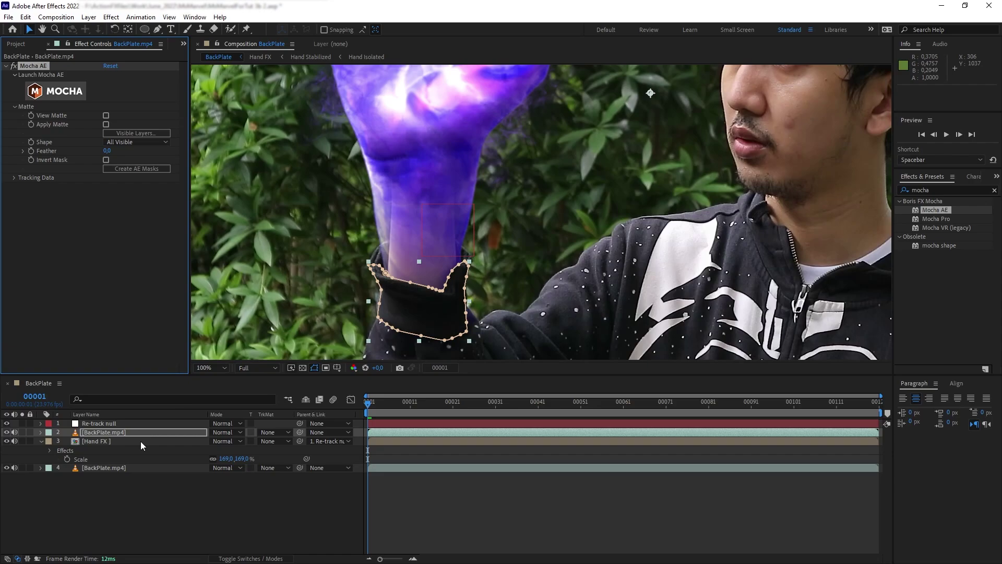
- Set the Hand FX layer's track matte to Alpha Inverted Matte using the masked BackPlate.mp4 layer above it
click(140, 441)
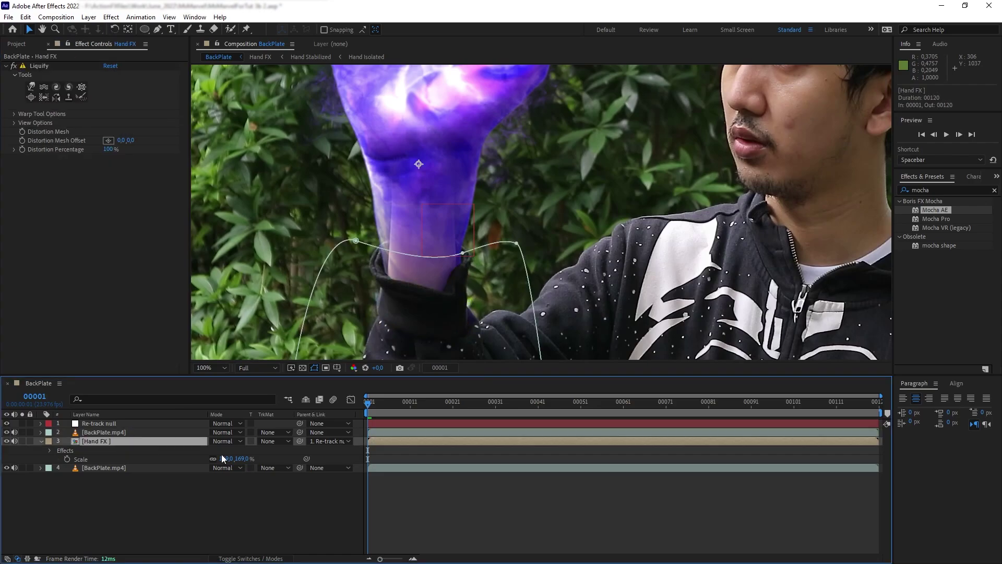
click(270, 442)
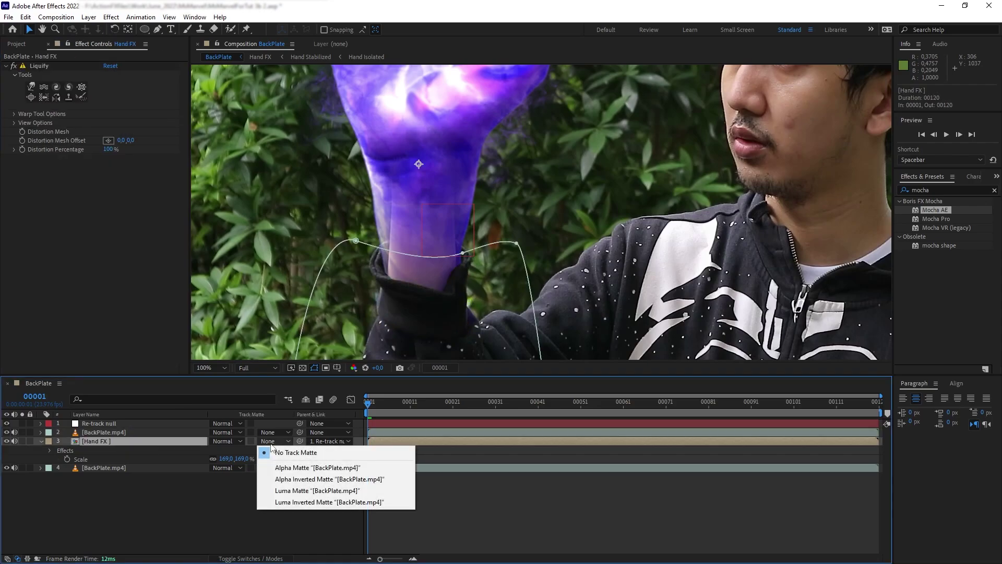
click(301, 479)
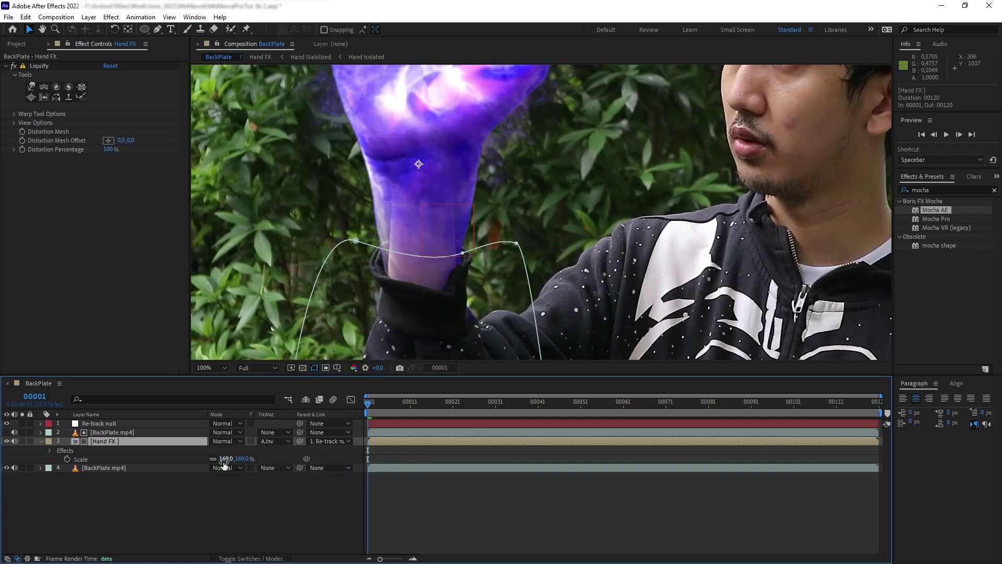
- Solo Hand FX and draw a closed Pen tool mask on the BackPlate.mp4 matte layer covering the effect's remnants below the cuff
click(22, 441)
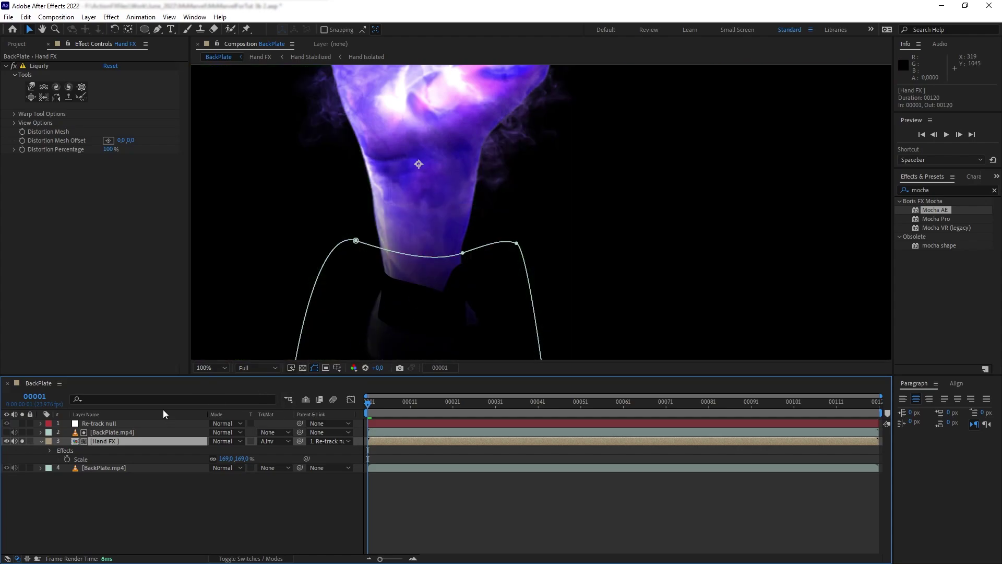
click(23, 441)
click(23, 440)
drag(412, 282, 427, 194)
click(114, 433)
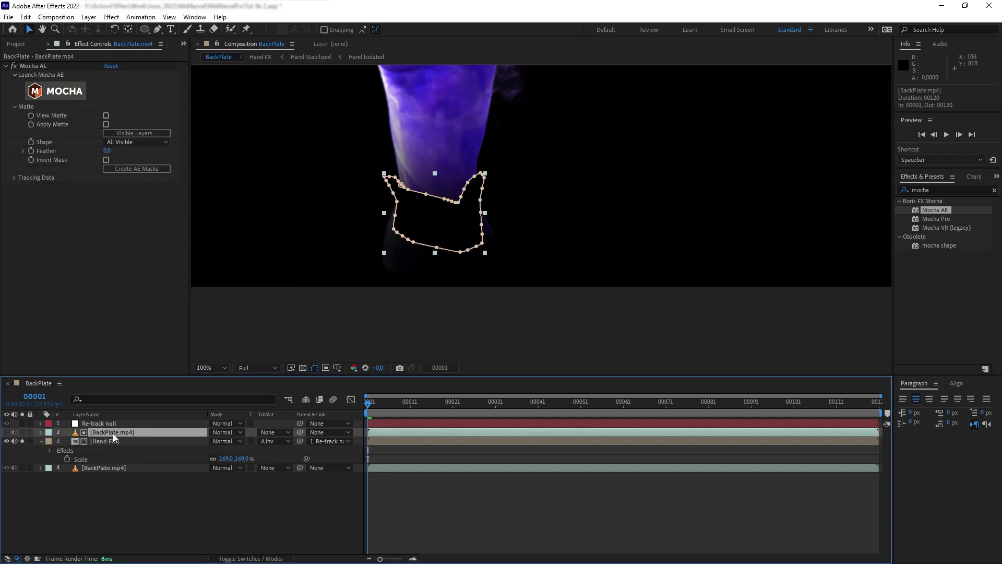
key(g)
click(504, 197)
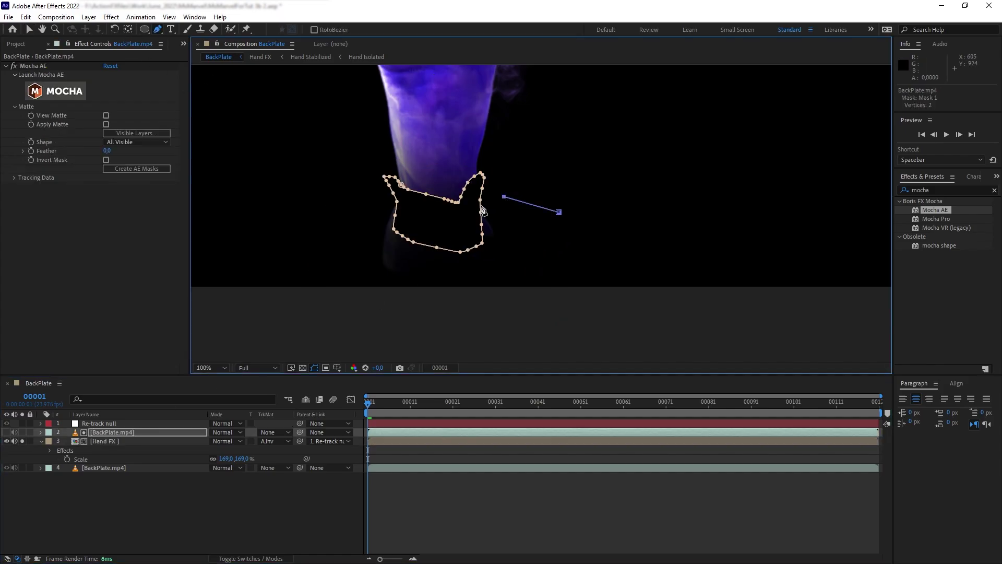
click(473, 208)
click(433, 216)
click(387, 201)
click(320, 237)
click(517, 327)
click(560, 278)
click(559, 212)
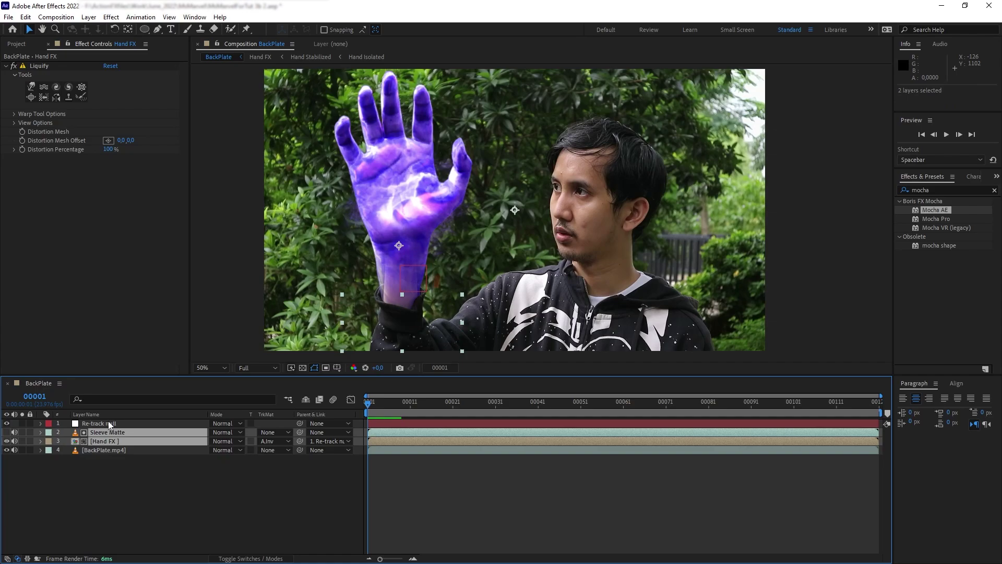
- Pre-compose the Re-track null, Sleeve Matte and Hand FX layers into a new composition named "Hand FX FULL"
shift+click(108, 422)
key(ctrl+shift+c)
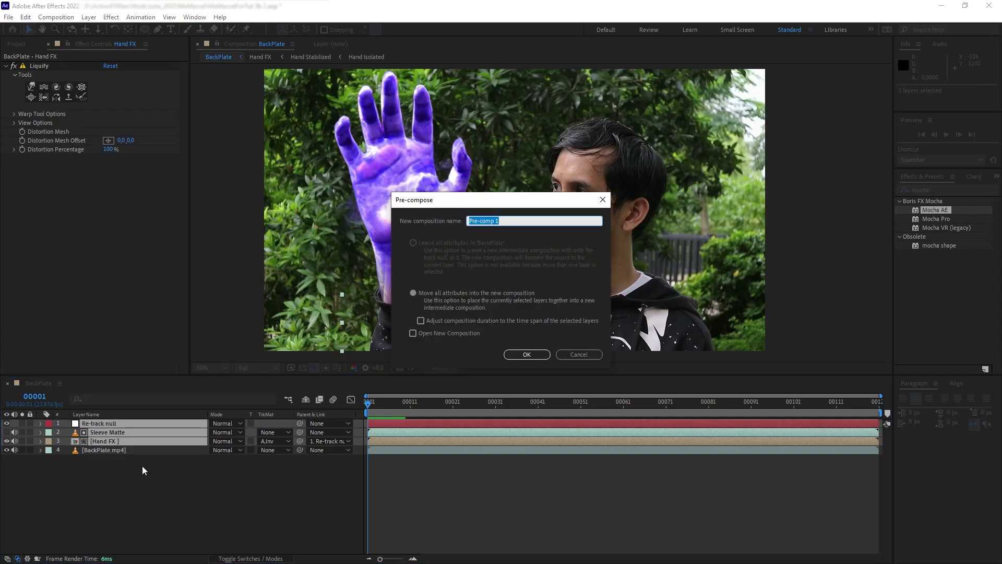
text(Hand FX FULL)
key(Return)
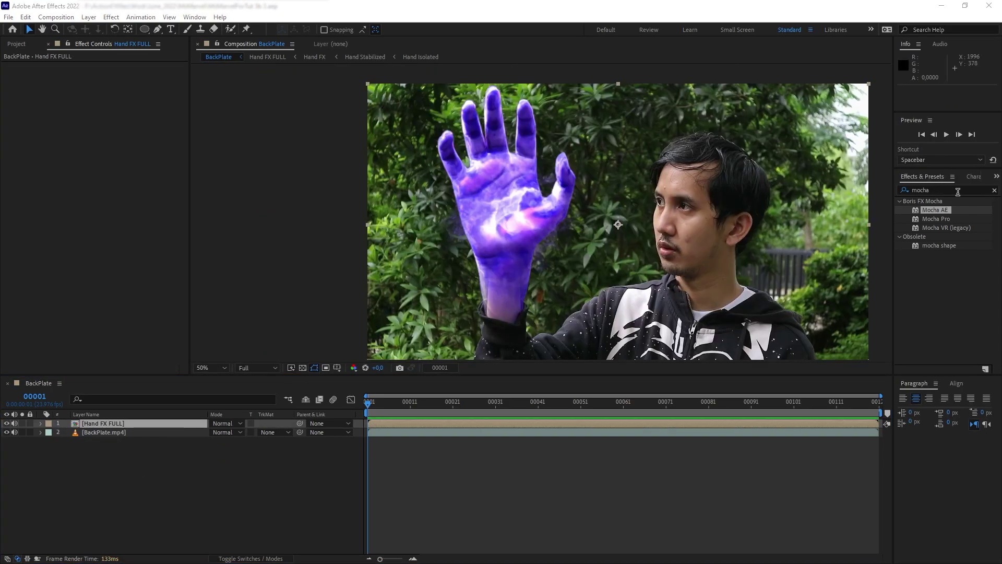
- Find the Stylize Glow effect and apply it to the Hand FX FULL layer
double_click(934, 190)
text(glow)
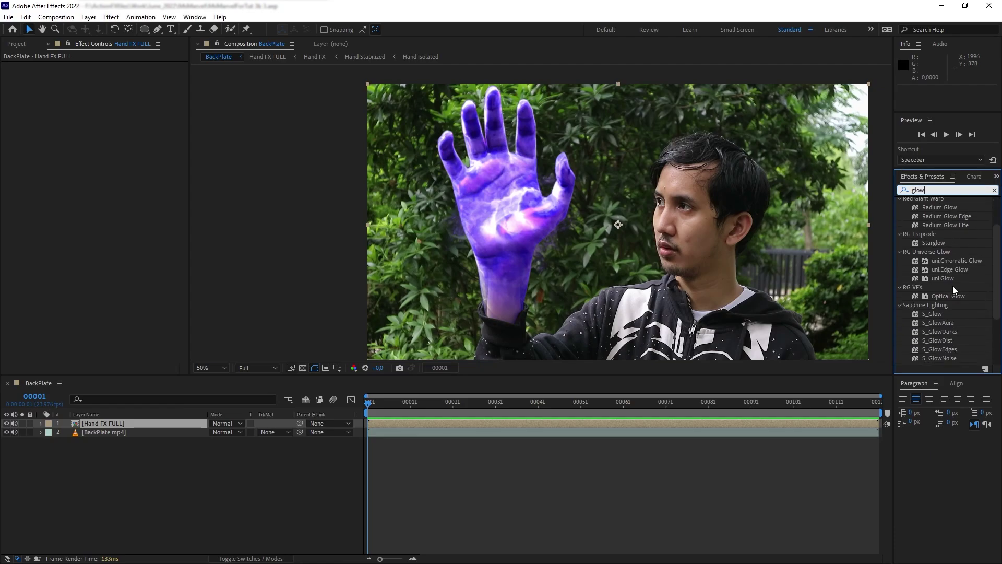
scroll(953, 286, down, 3)
drag(938, 360, 155, 425)
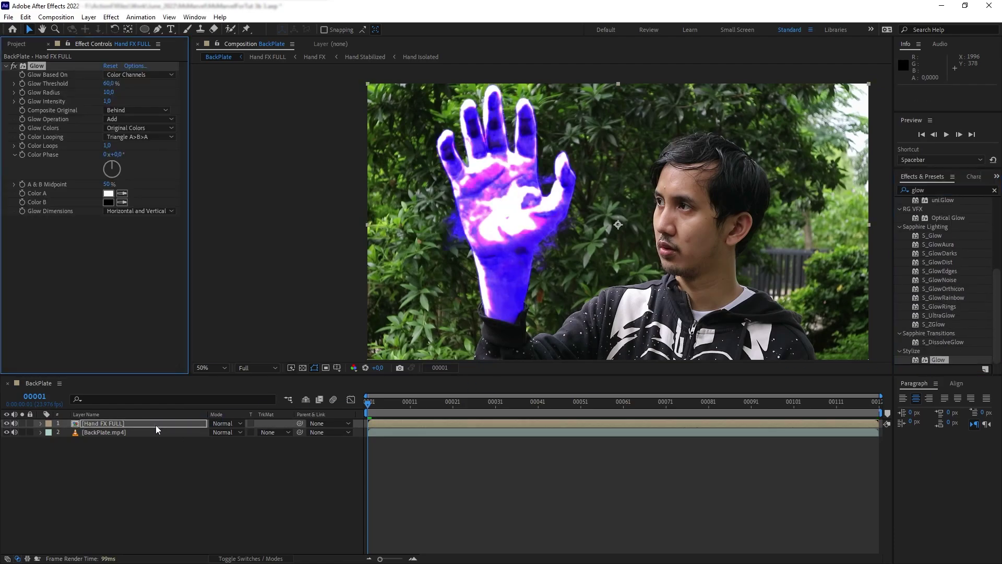
- Set the Glow effect's threshold to 56%, radius to 23, intensity to 0.8 and Composite Original to On Top
click(107, 83)
key(Return)
click(108, 92)
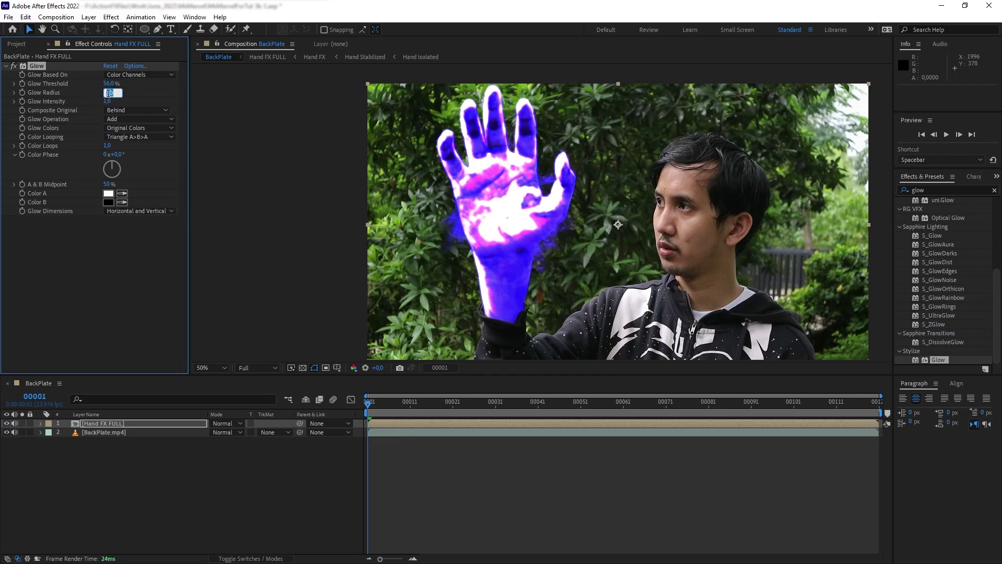
key(Return)
click(109, 101)
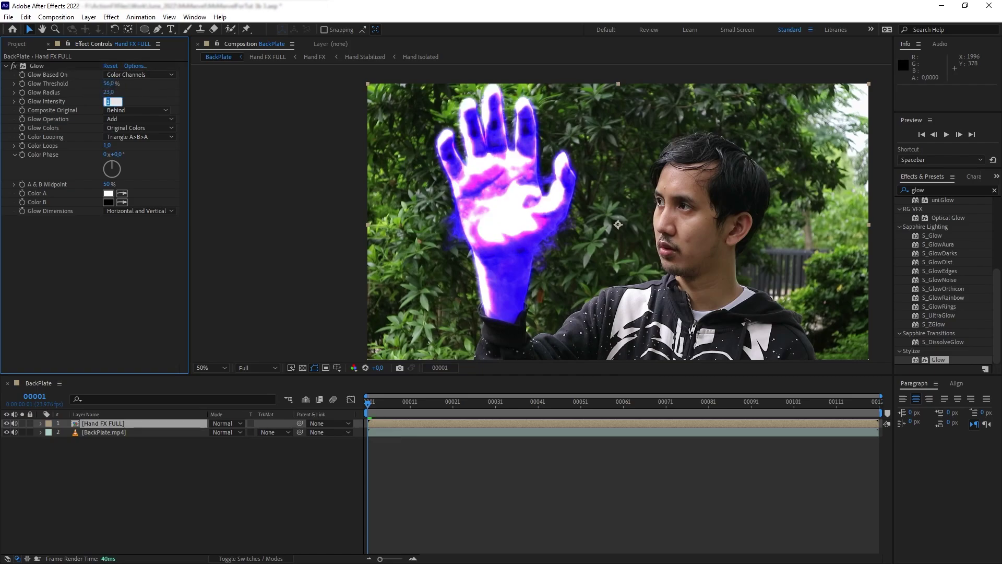
text(0,8)
key(Return)
click(135, 110)
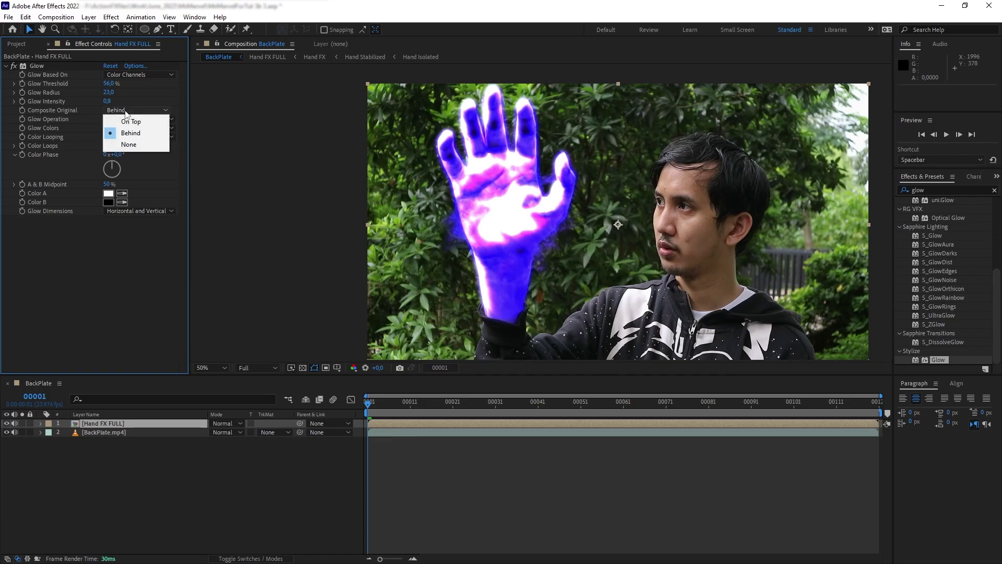
click(132, 122)
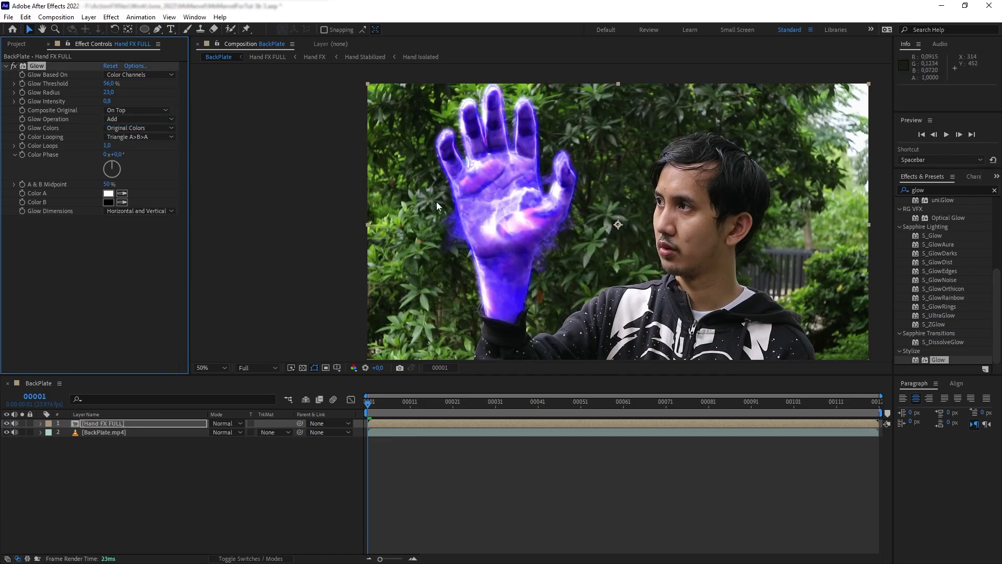
- Switch Glow Colors to A & B Colors, with a blue-violet Color A and purple 5A00FF as Color B
click(138, 128)
click(167, 151)
click(113, 197)
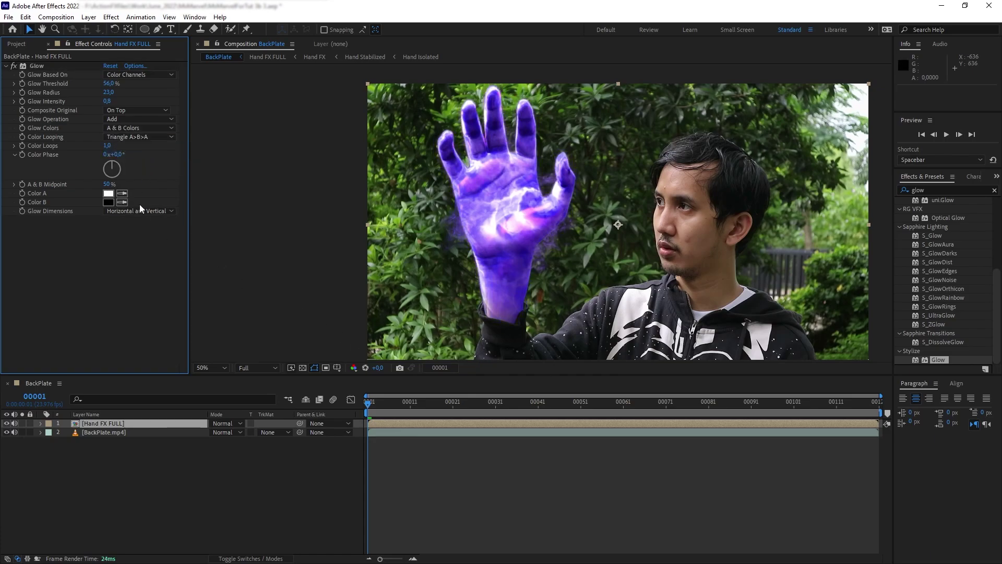
click(108, 193)
drag(684, 396, 690, 383)
drag(640, 352, 649, 315)
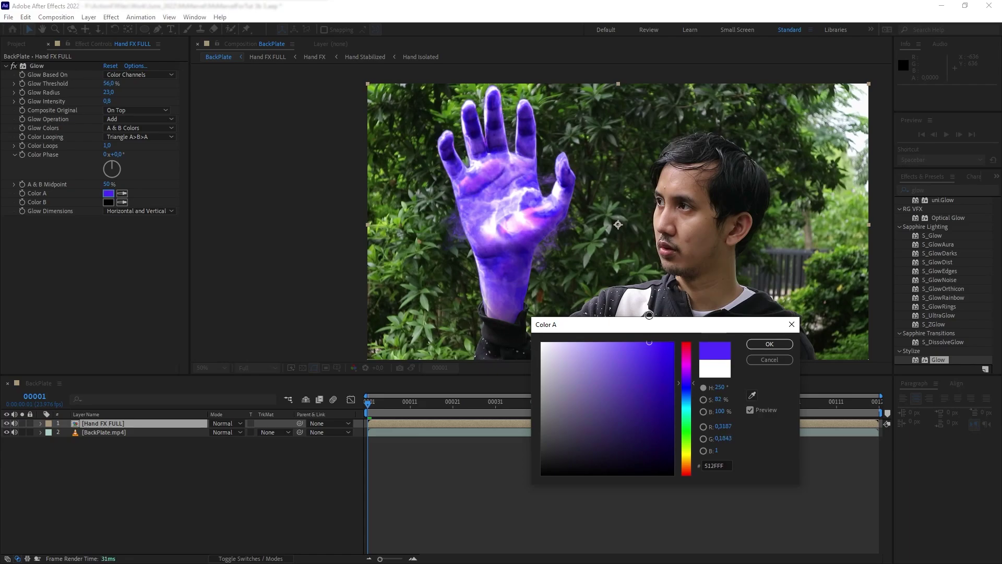
click(769, 344)
click(108, 201)
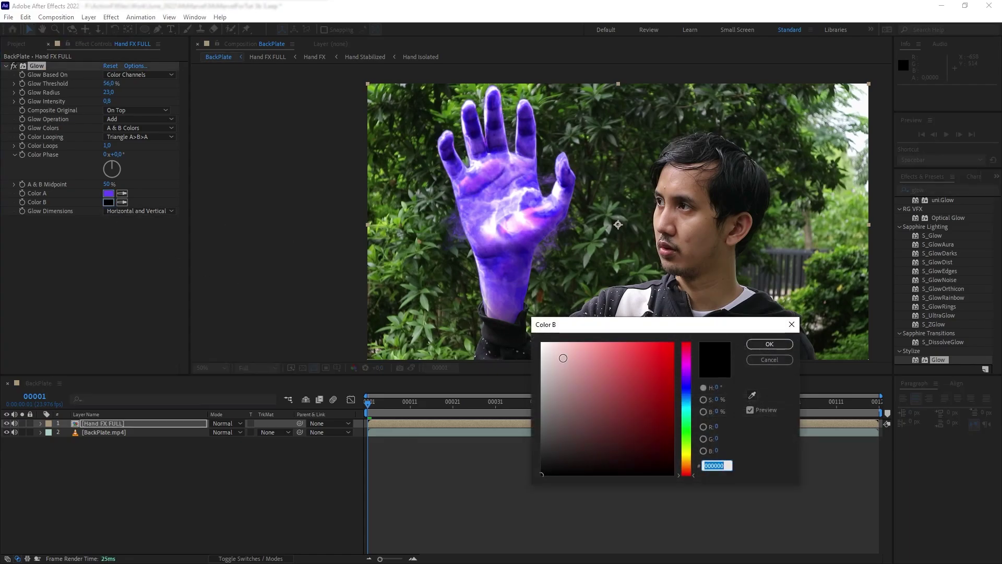
click(690, 384)
click(672, 343)
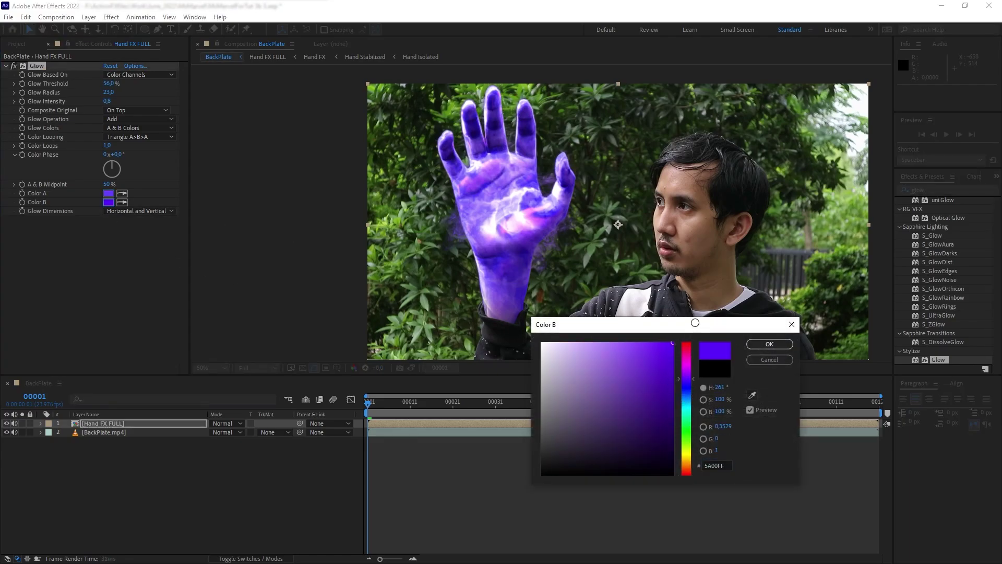
click(770, 344)
- Duplicate the Glow effect and set the copy's threshold to 35% and radius to 75
key(ctrl+d)
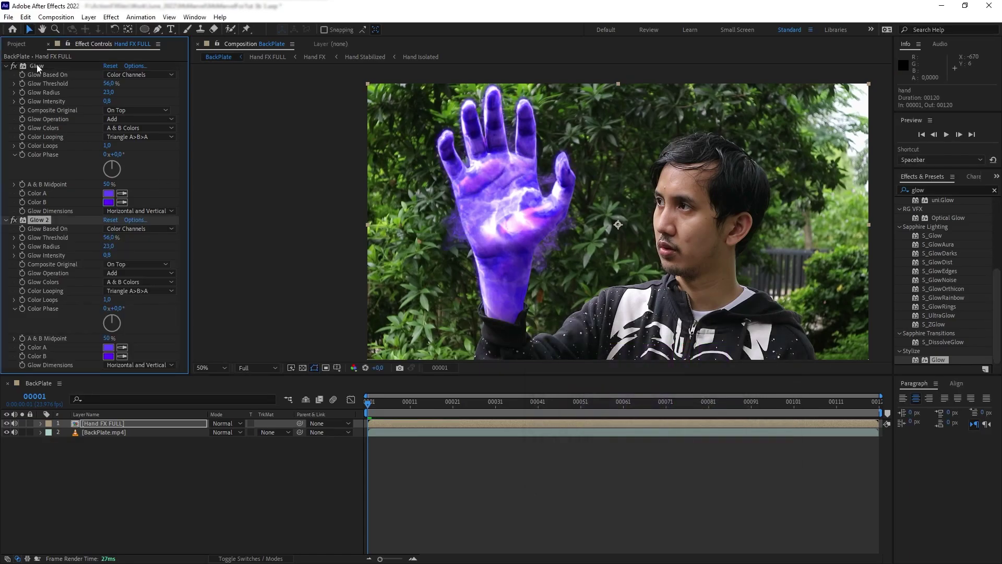
click(110, 237)
text(35)
key(Return)
click(110, 245)
key(Return)
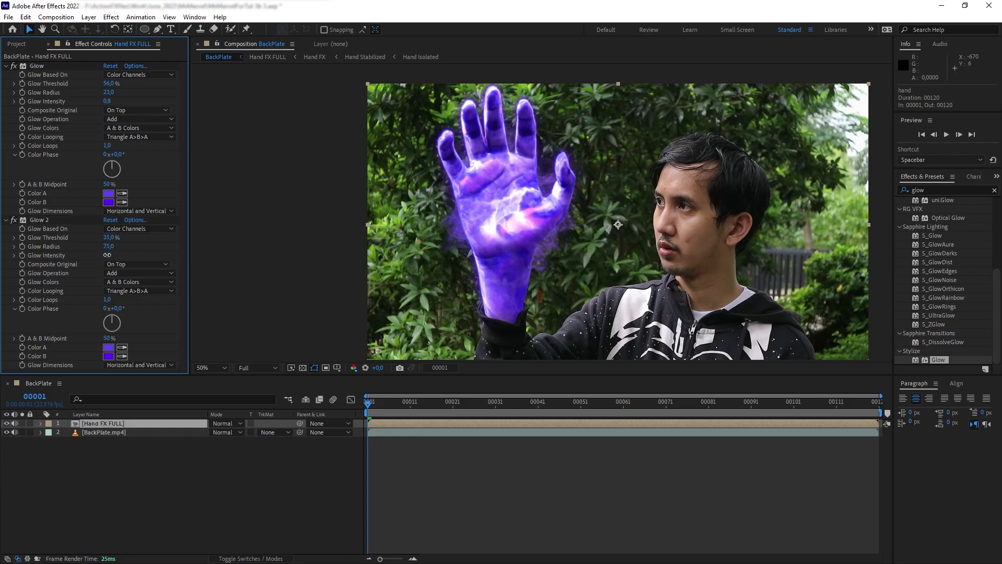
- Set Glow 2's intensity to 1.0, Composite Original to Behind and Glow Operation to Screen
click(133, 264)
click(139, 283)
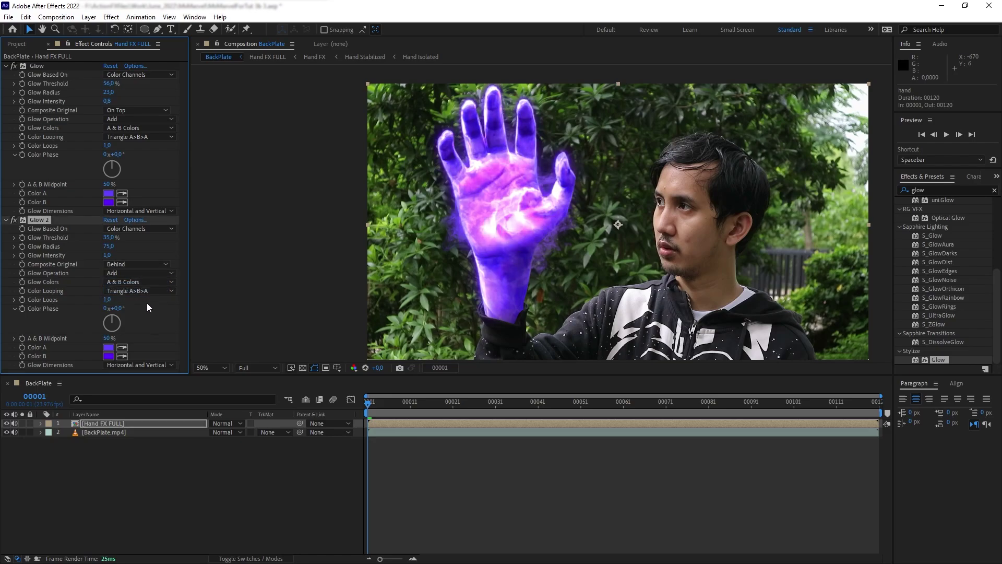
click(114, 273)
click(146, 339)
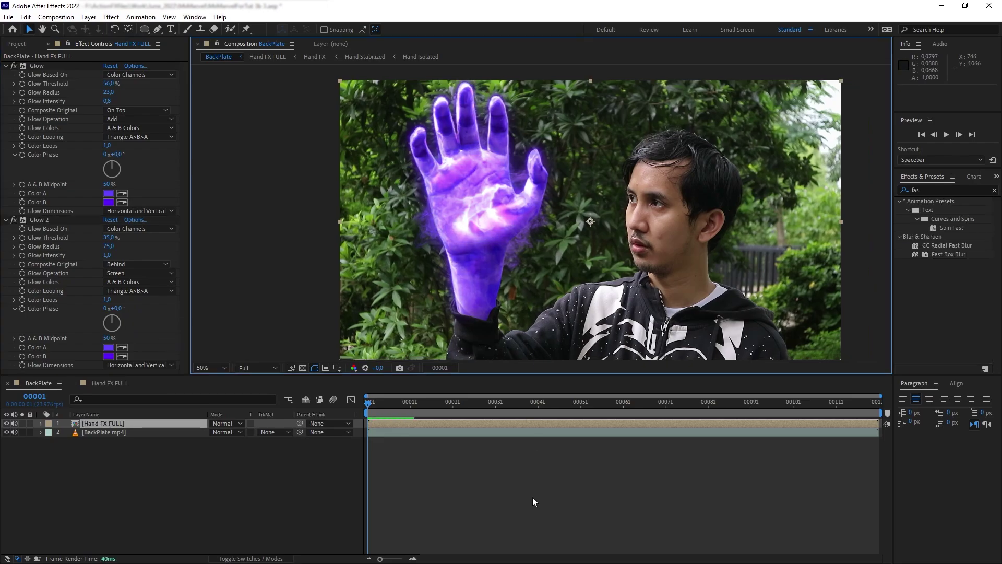
- Change the Hand FX FULL layer's blending mode to Lighten
click(536, 487)
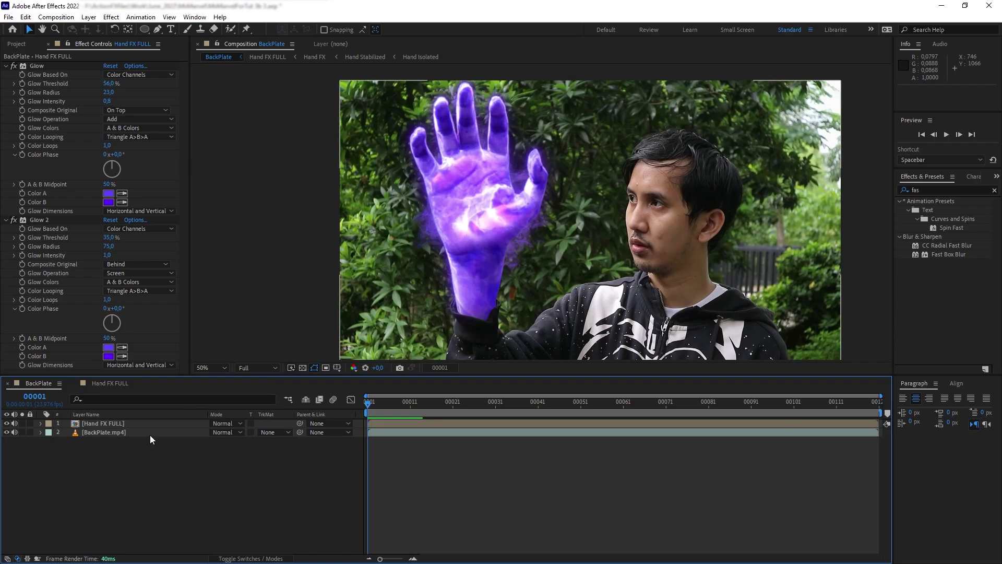
click(116, 424)
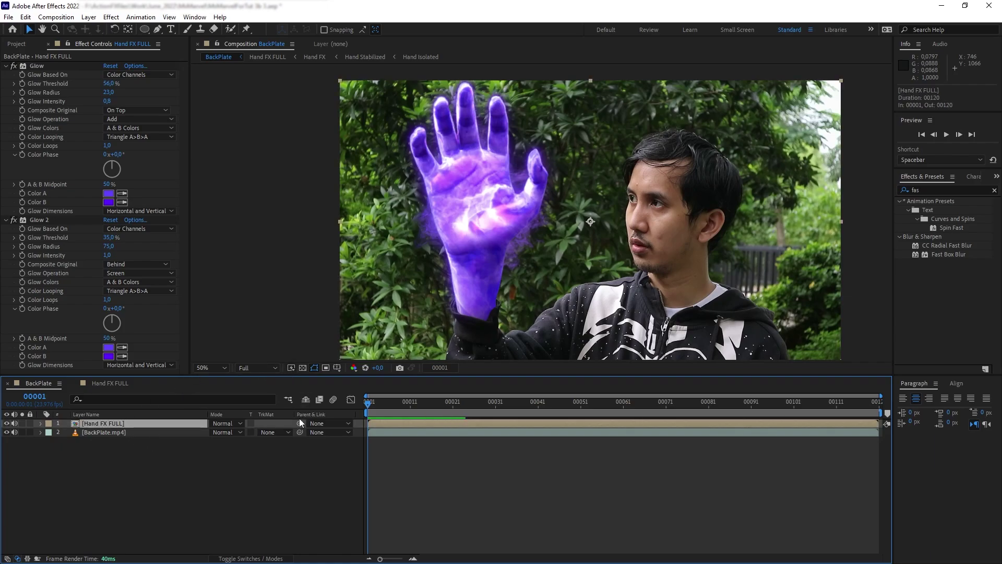
click(225, 424)
click(276, 230)
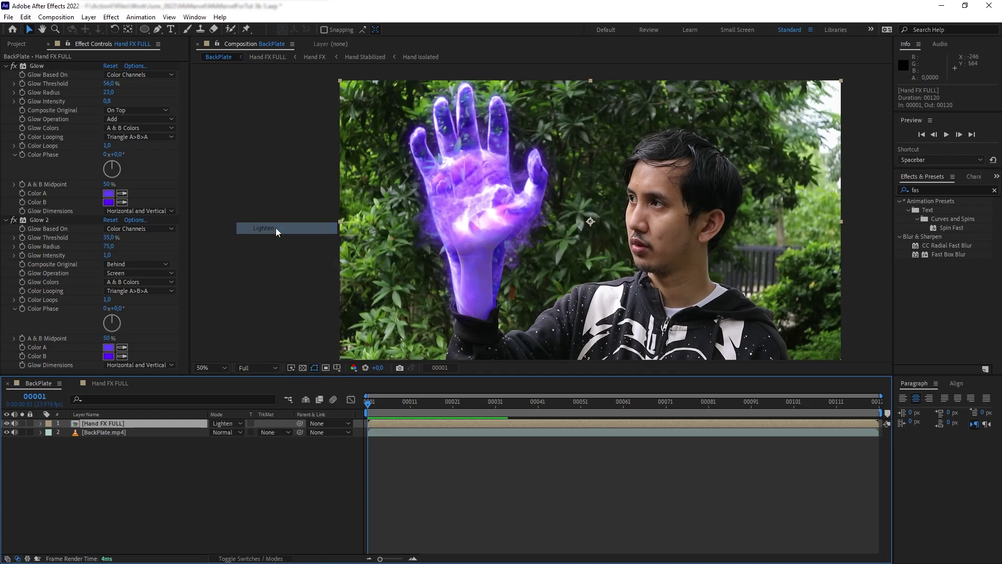
- Scrub through the shot to examine how the Lighten-blended effect covers the real hand as it closes
click(420, 403)
drag(421, 405, 259, 398)
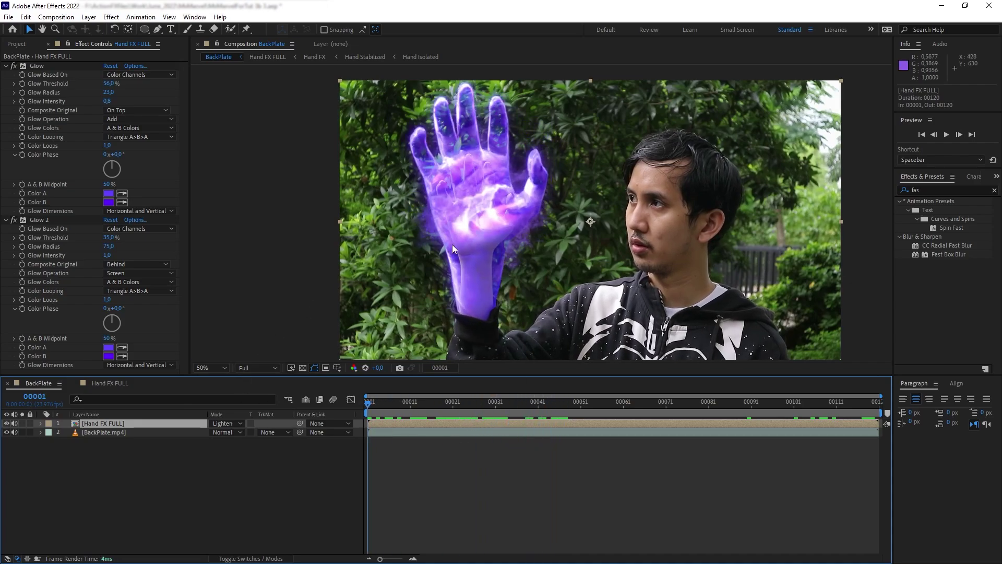
drag(396, 411, 497, 404)
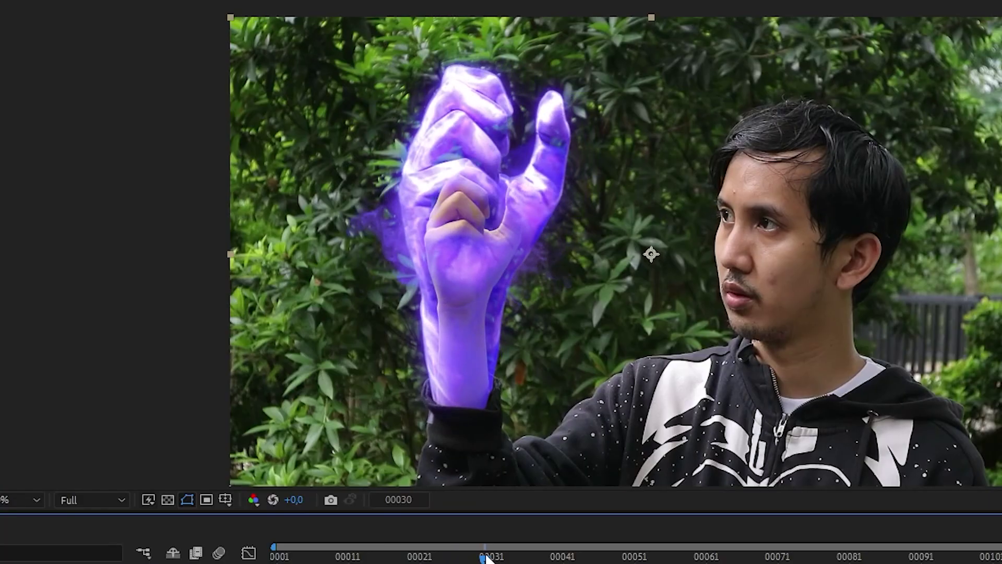
drag(484, 558, 67, 531)
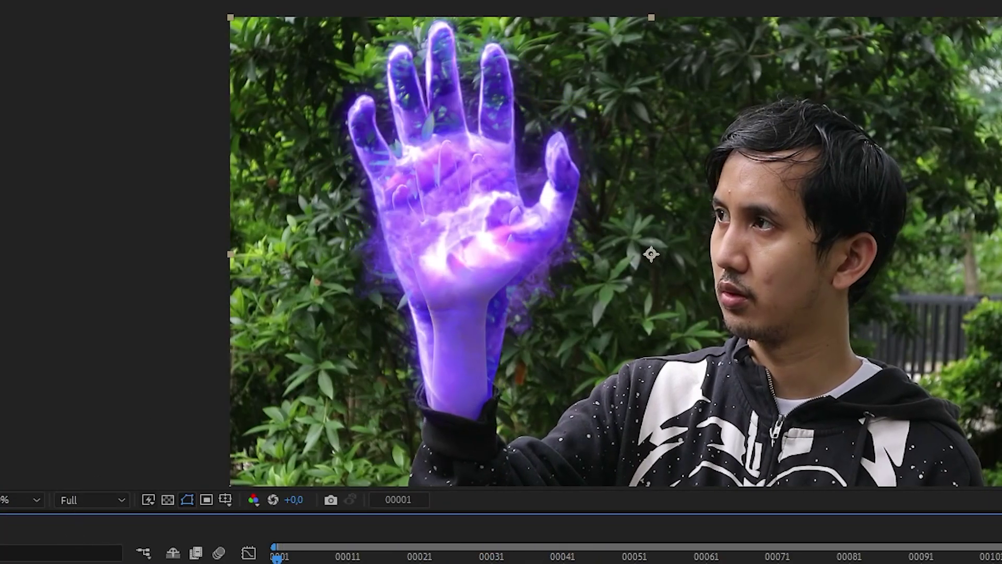
drag(277, 557, 567, 563)
drag(542, 414, 271, 401)
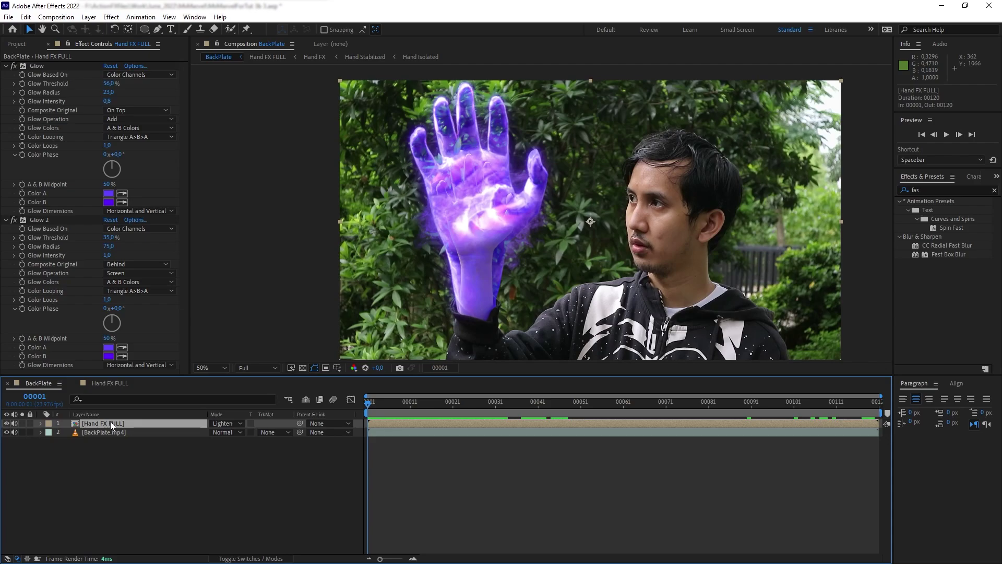
- Duplicate Hand FX FULL, rename the lower copy "Hand Inner" and set its blending mode to Normal
key(ctrl+d)
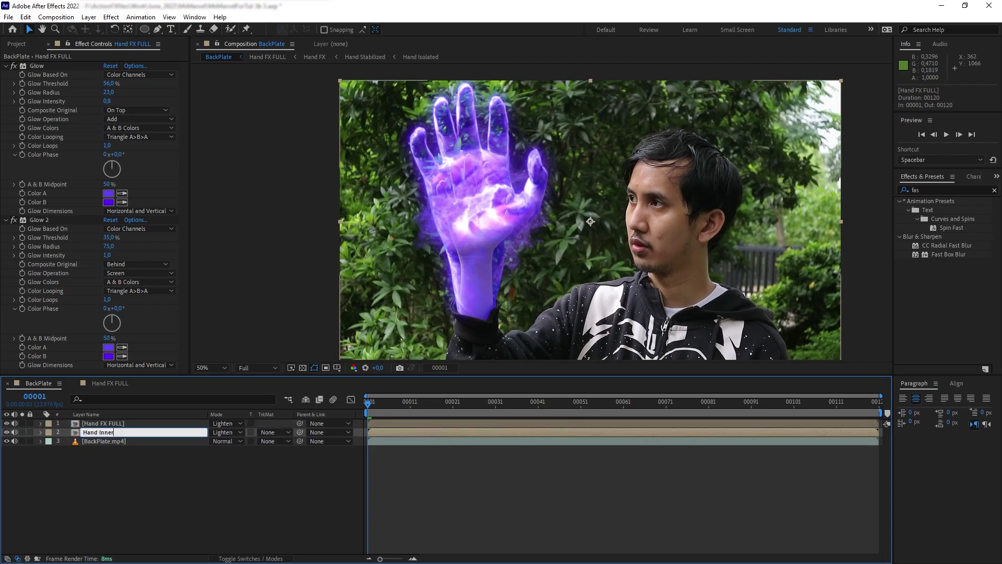
click(170, 458)
click(144, 433)
click(219, 432)
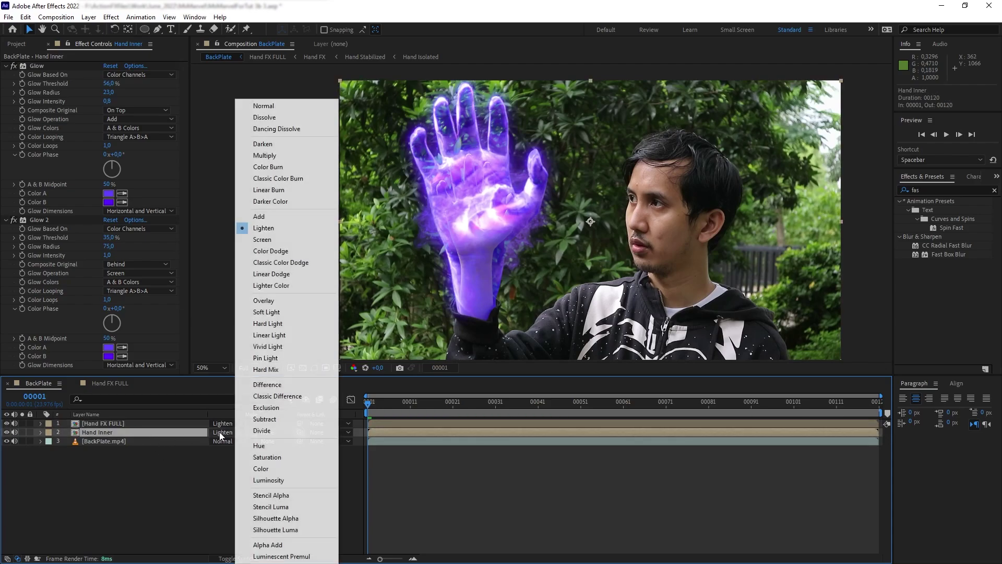
click(280, 106)
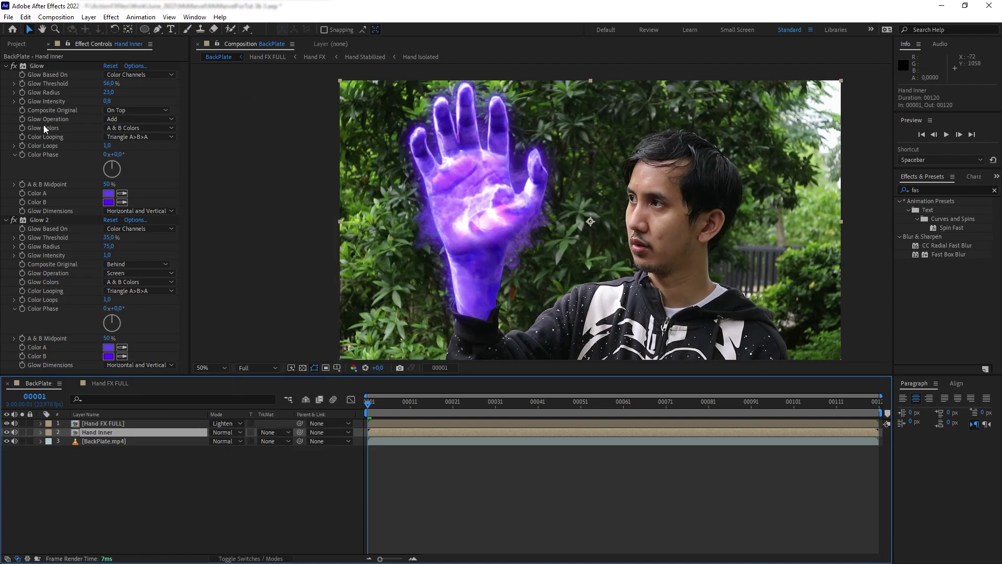
- Delete both Glow effects from the Hand Inner layer
click(38, 66)
key(Delete)
click(38, 67)
key(Delete)
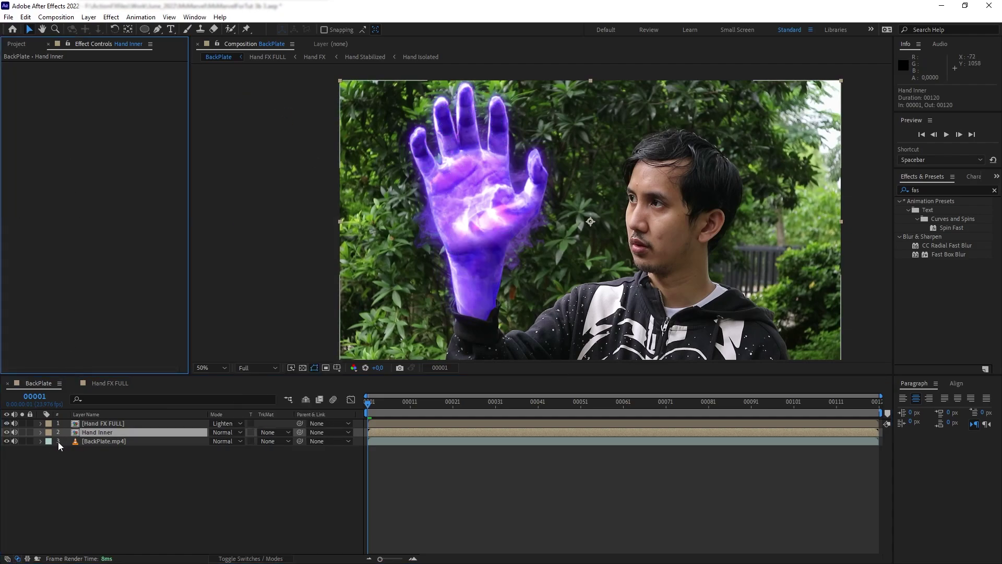
- Solo the Hand Inner layer and apply the Matte Choker effect to it
click(22, 433)
double_click(953, 189)
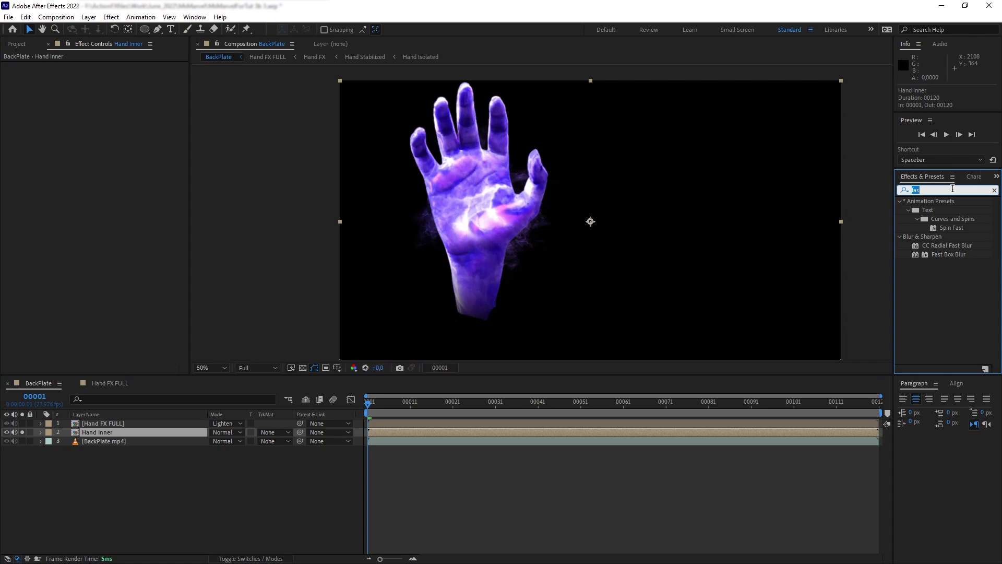
text(matte)
drag(939, 236, 185, 434)
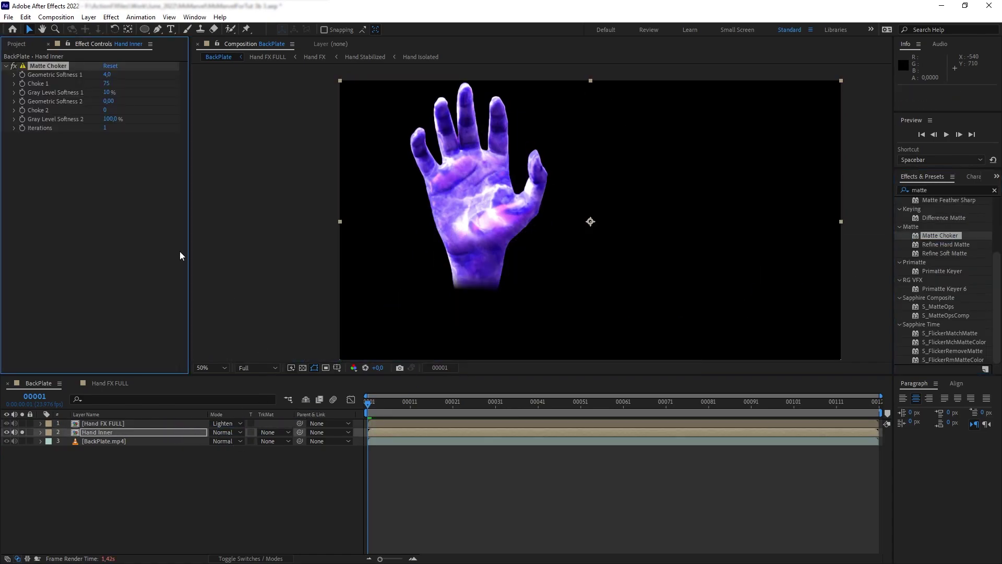
- Set Matte Choker's Geometric Softness 1 to 56.8, Choke 1 to 65 and Gray Level Softness 1 to 15%, and unsolo Hand Inner
drag(107, 74, 384, 75)
drag(106, 84, 108, 92)
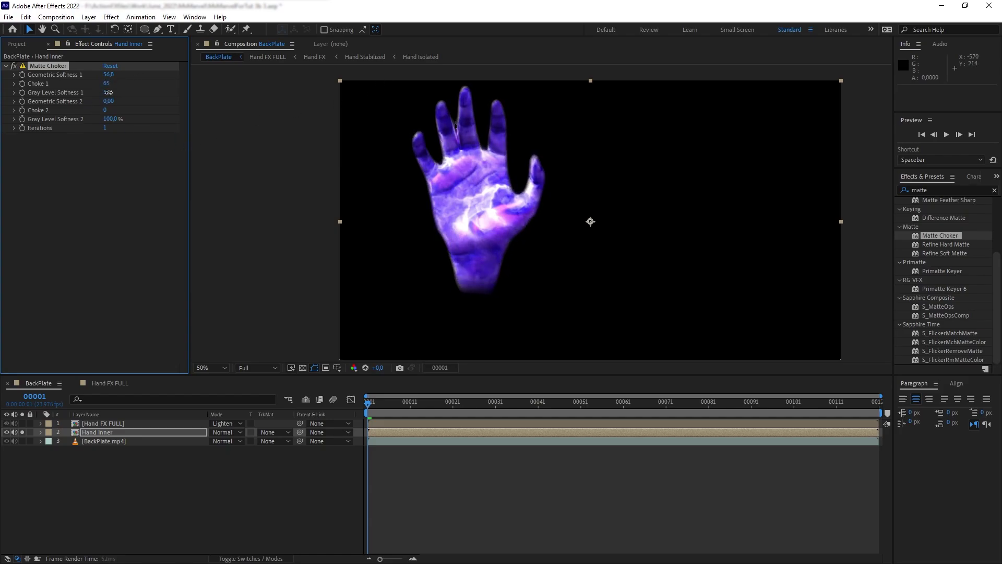
click(112, 175)
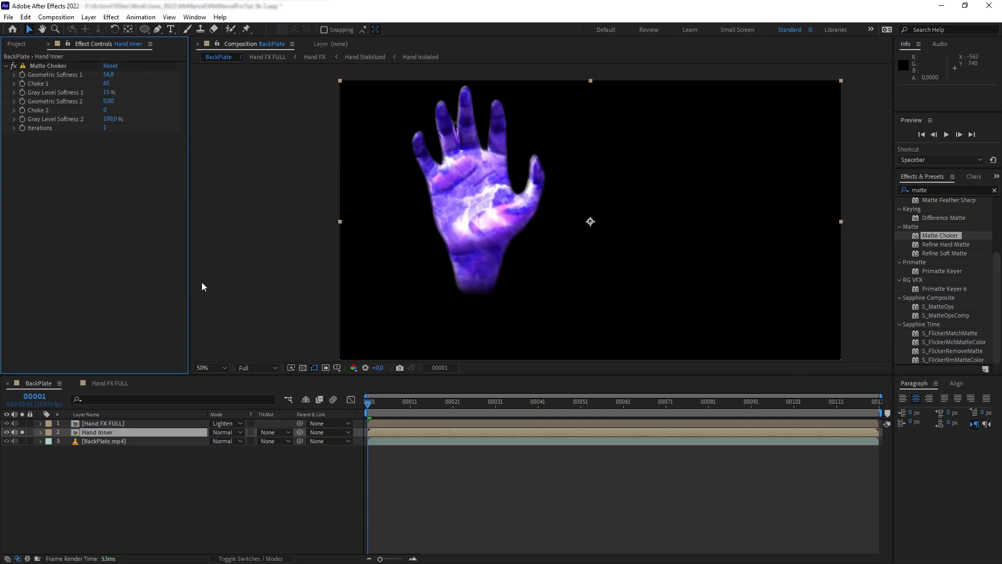
click(22, 432)
- Compare the composite with Hand Inner hidden and shown, and check the hand at frames 120, 38 and 58
click(7, 432)
click(7, 432)
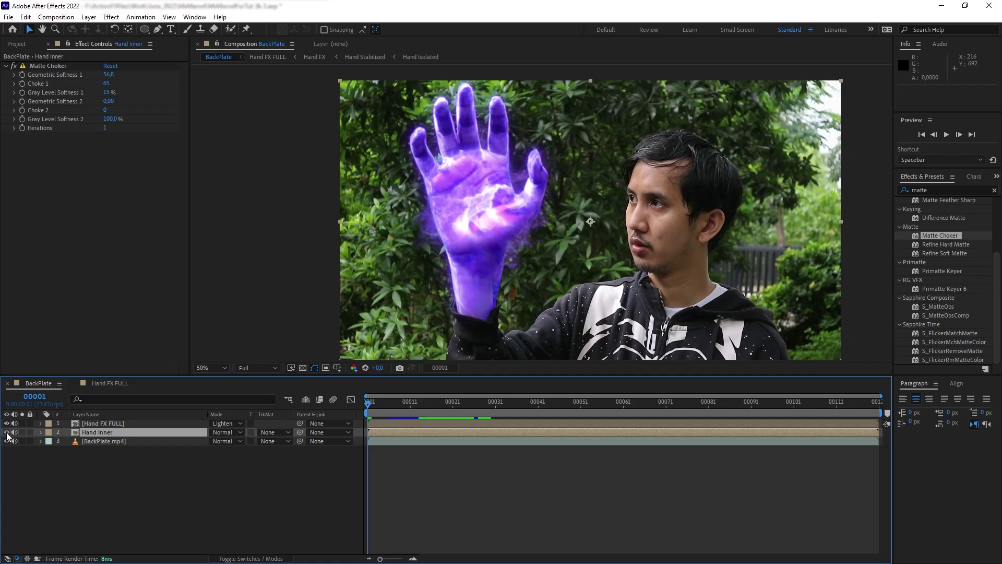
click(7, 432)
click(6, 432)
click(6, 432)
click(6, 433)
click(6, 432)
click(6, 432)
double_click(7, 432)
double_click(6, 432)
click(836, 403)
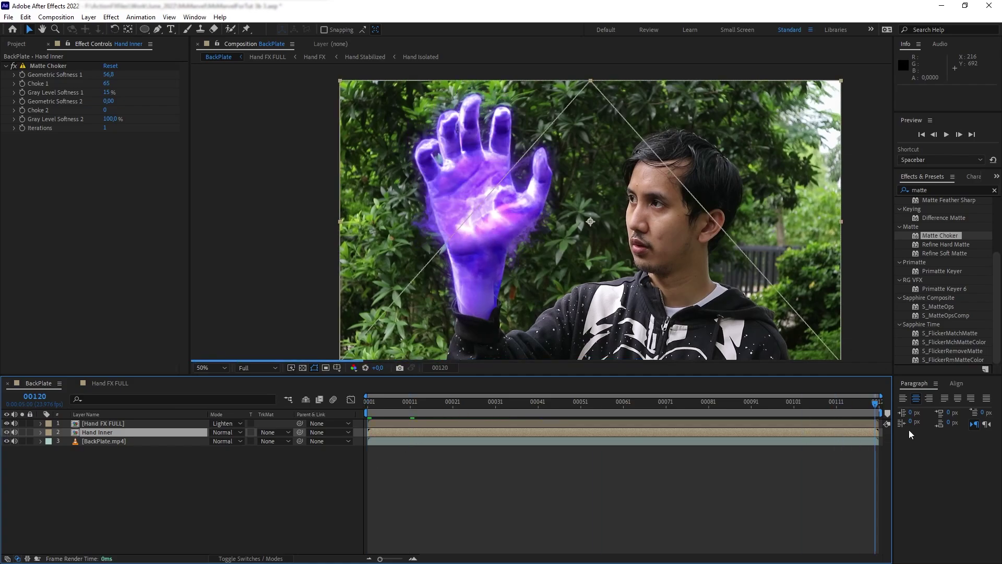
click(526, 405)
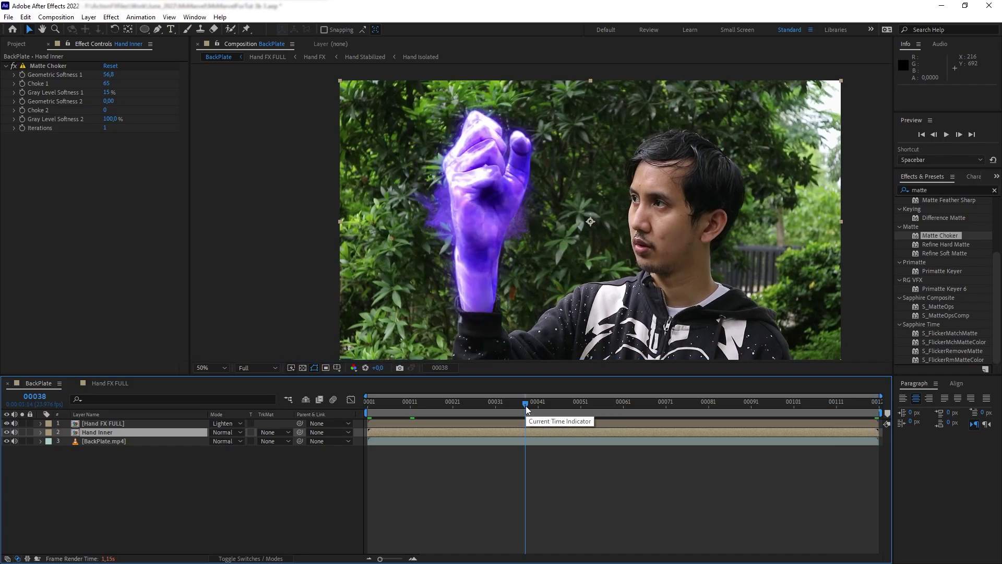
click(612, 406)
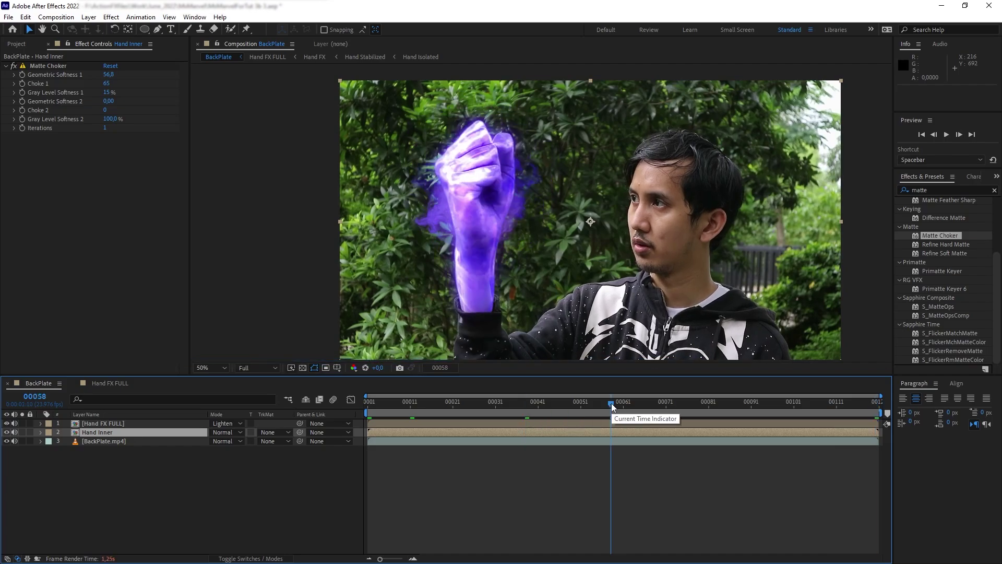
key(Home)
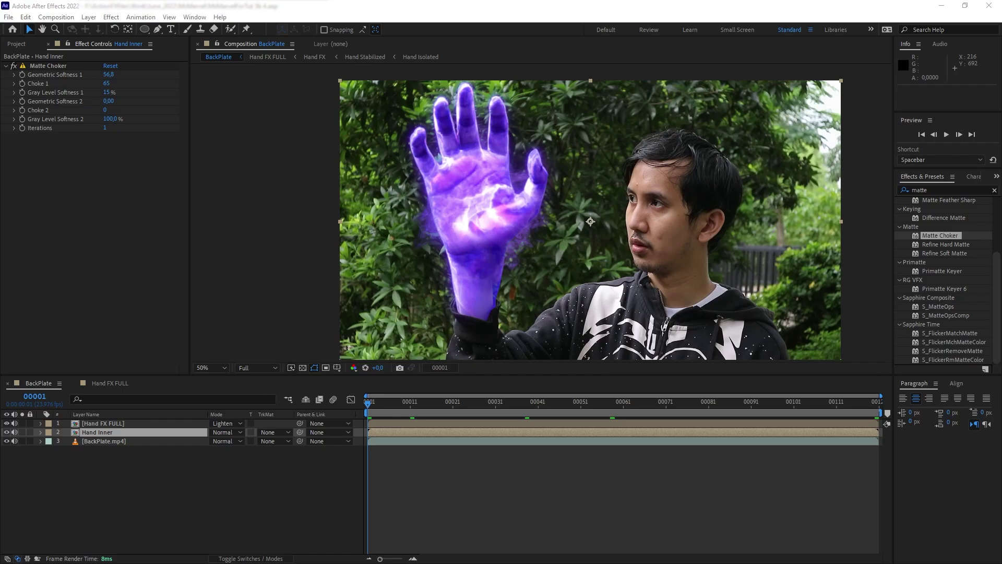
- Create an adjustment layer named "Displacement" and place it between Hand Inner and BackPlate.mp4
click(229, 513)
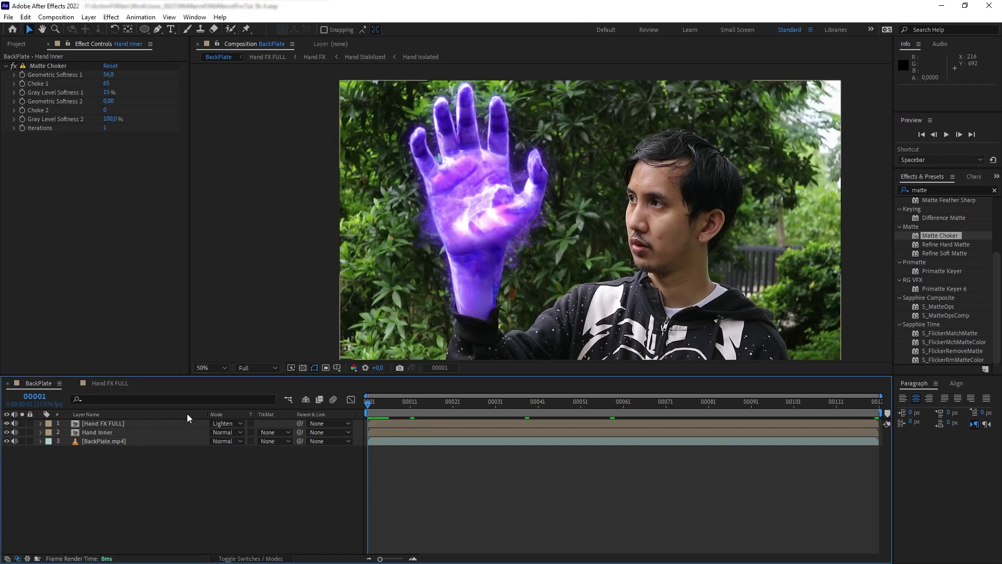
click(89, 16)
mouse_move(219, 30)
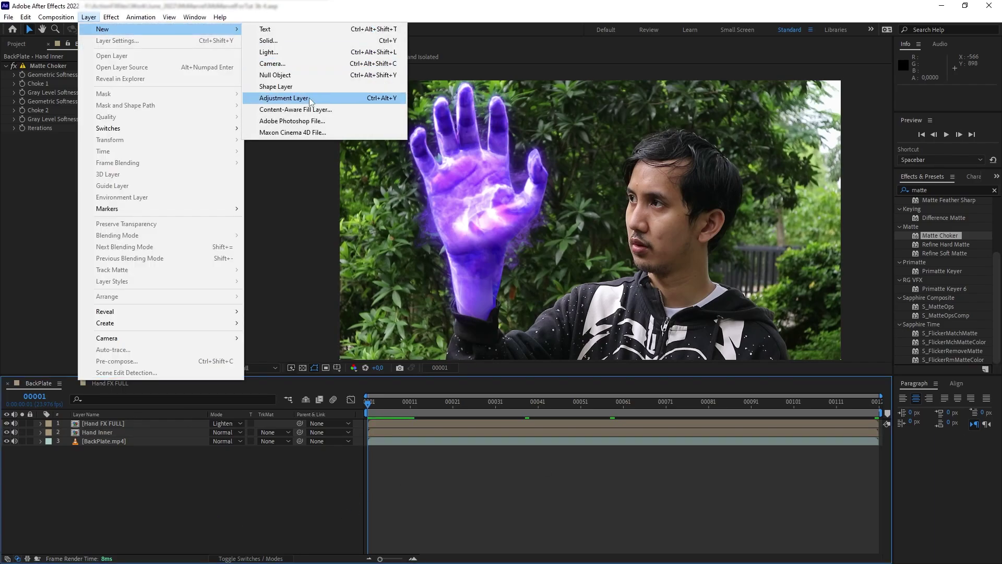
click(309, 99)
drag(103, 424, 116, 443)
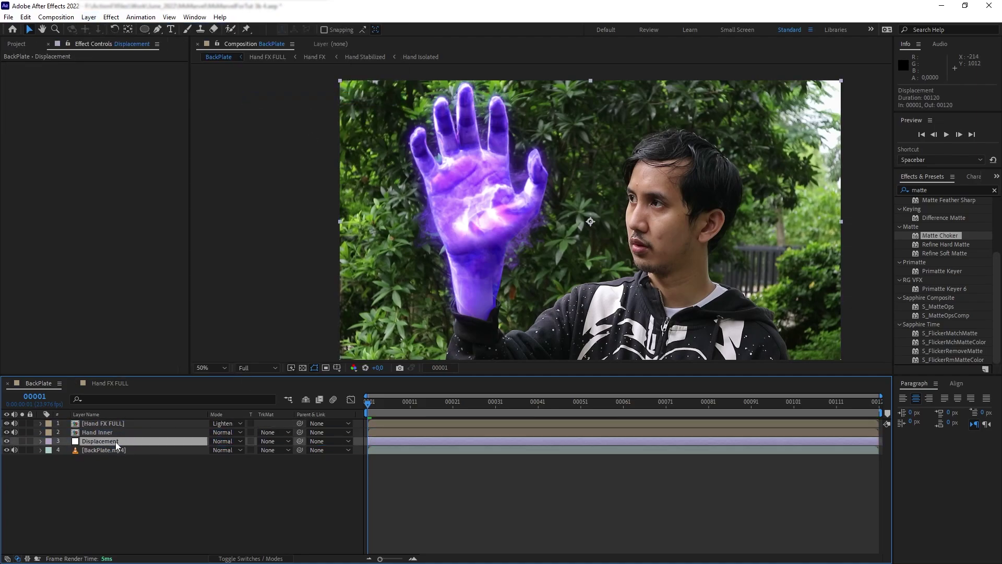
- Apply Displacement Map to the Displacement layer, using Hand FX FULL as map layer, with 32 horizontal and 37 vertical maximum displacement
click(940, 190)
text(displace)
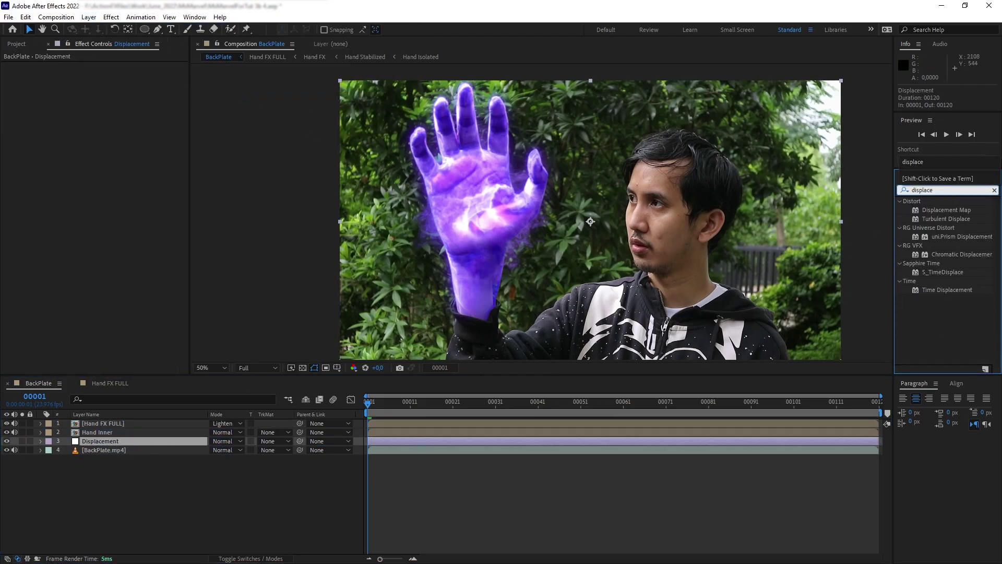
drag(946, 210, 157, 441)
scroll(440, 232, up, 3)
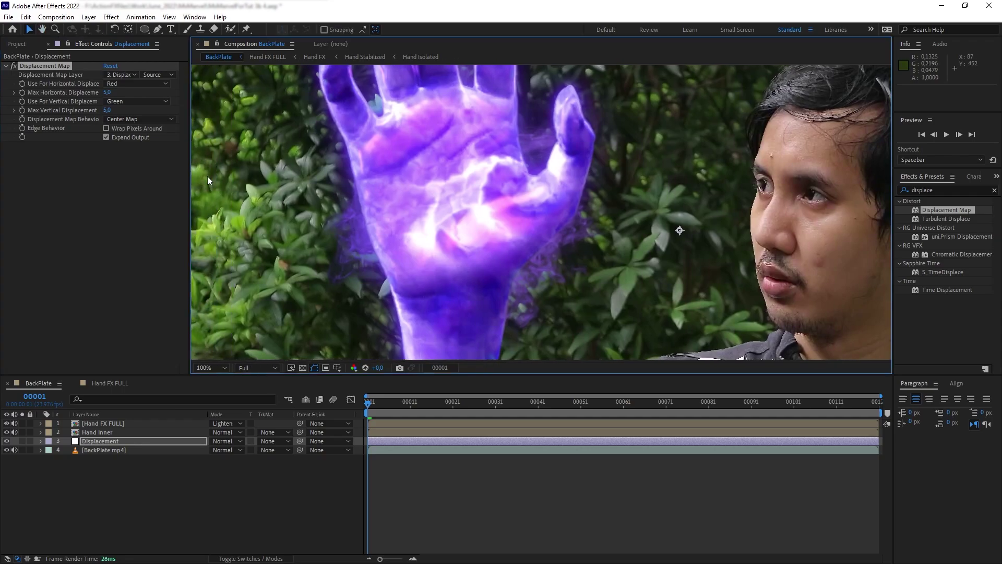
click(121, 74)
click(147, 102)
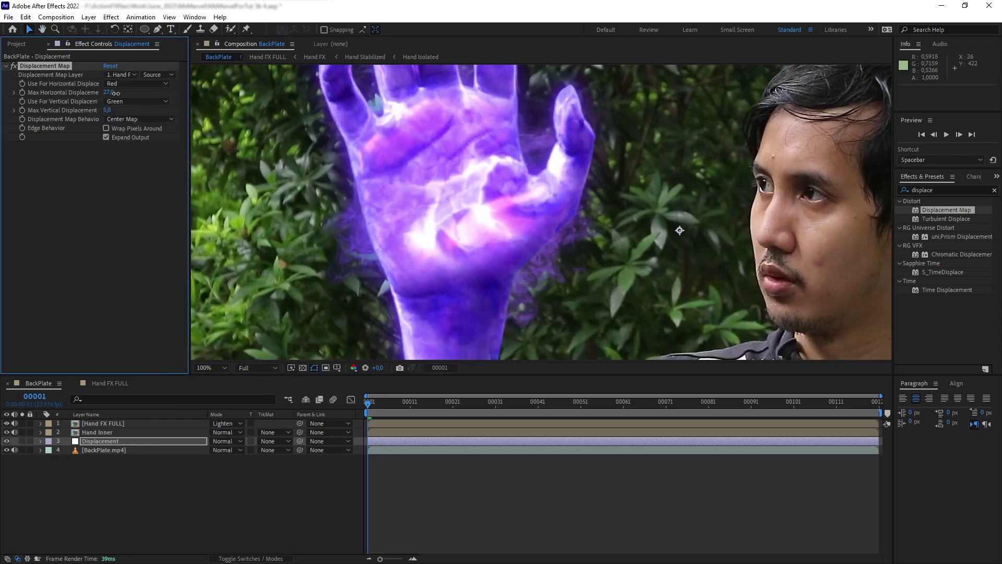
- Check the displacement with Hand FX FULL hidden, show that layer again, and enable Wrap Pixels Around
click(7, 424)
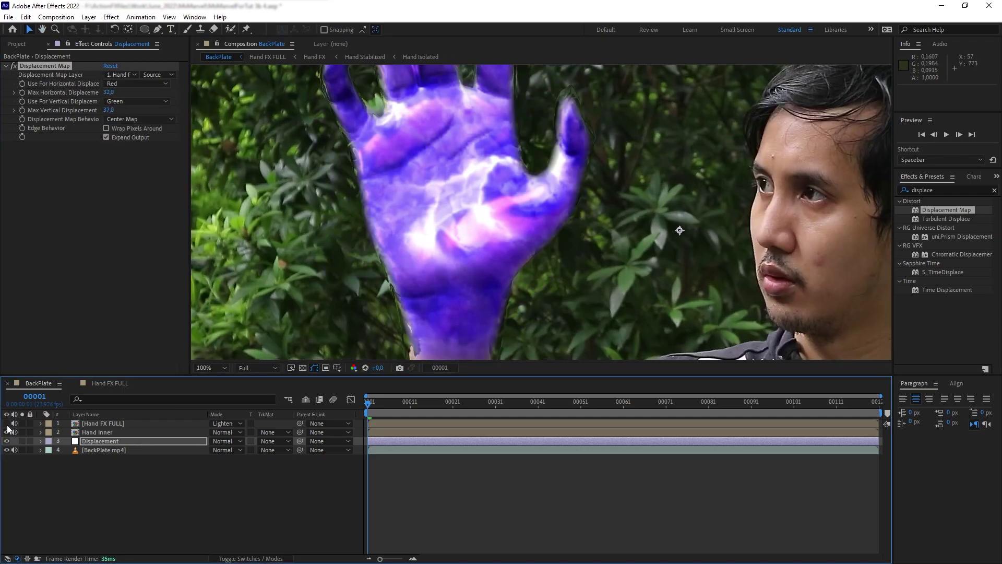
click(7, 439)
click(7, 423)
click(106, 129)
- Examine the displaced background in the full frame over the opening frames and return to frame 1
scroll(604, 171, down, 1)
drag(604, 171, 507, 154)
drag(393, 404, 425, 412)
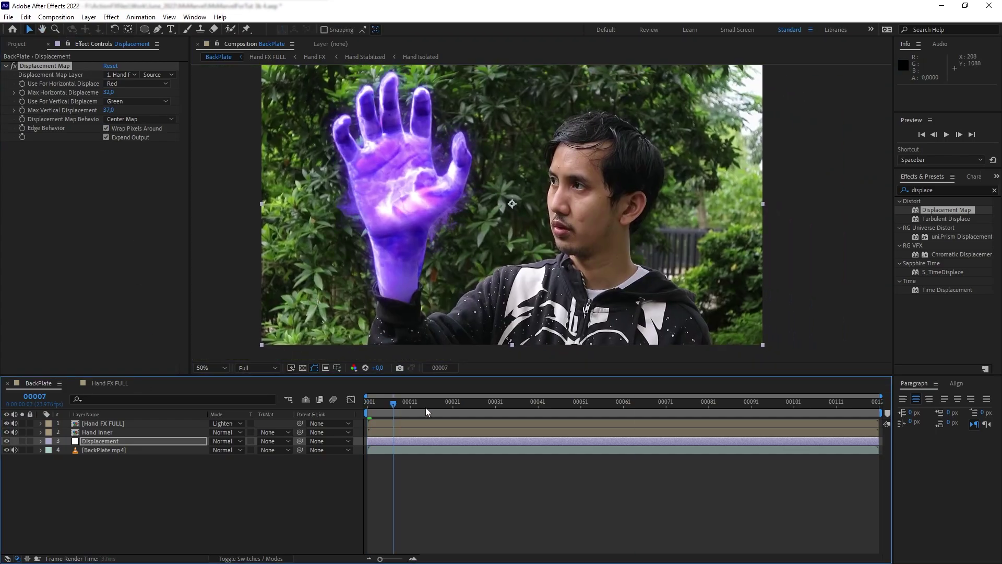
key(Home)
click(467, 515)
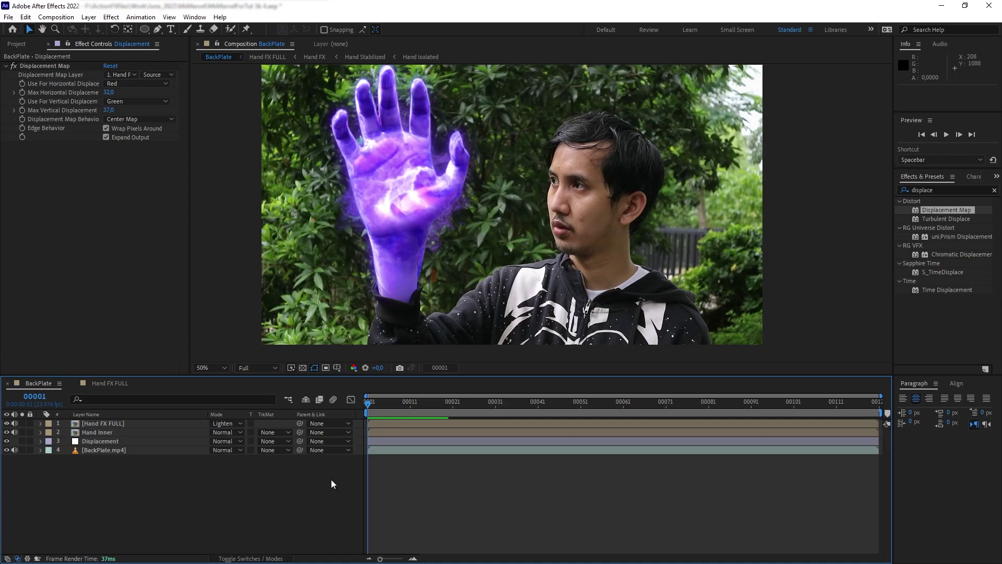
- Add an adjustment layer above all layers, apply Curves to it, and raise the blue channel strongly and the red channel slightly
click(89, 18)
mouse_move(99, 27)
click(277, 99)
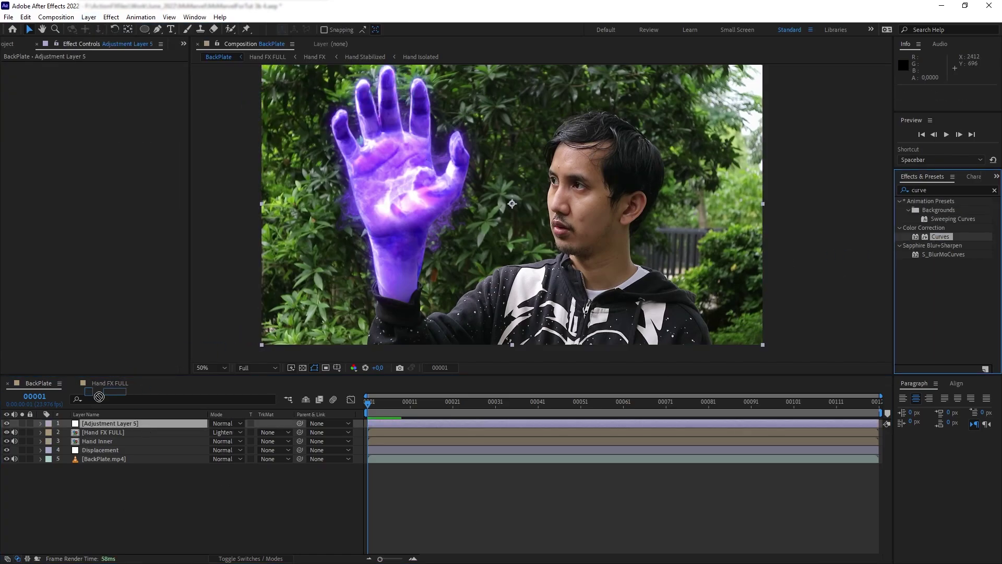
double_click(940, 237)
click(112, 75)
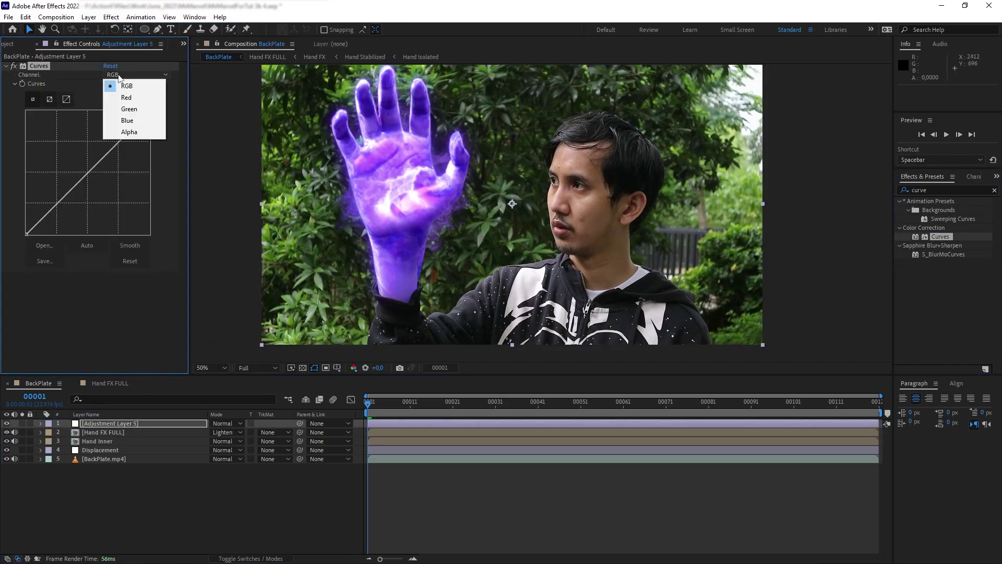
click(118, 119)
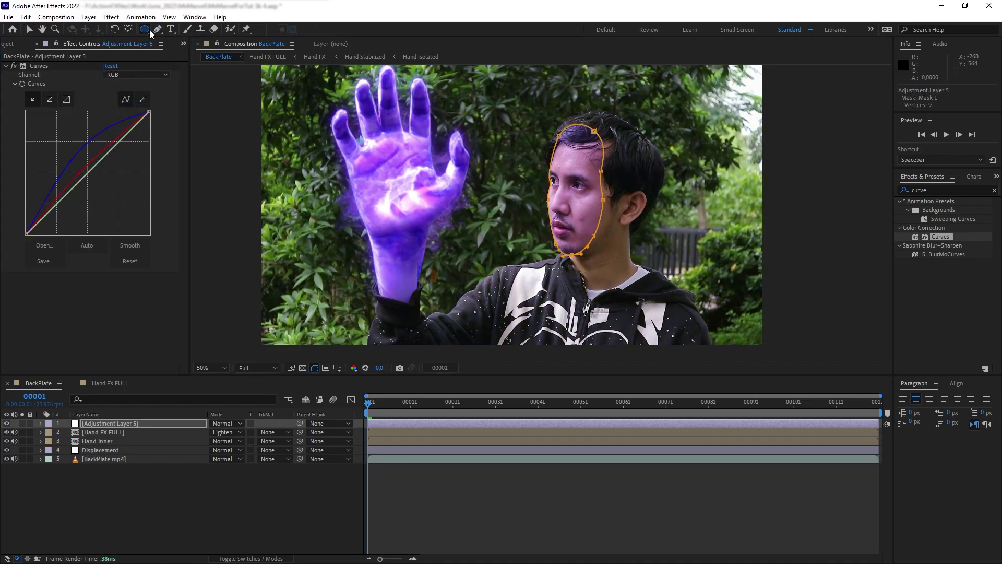
- Mask the raised arm's jacket sleeve on the adjustment layer and feather the sleeve mask 22 pixels and the face mask 68 pixels
click(371, 352)
click(491, 274)
click(573, 262)
key(f)
click(235, 458)
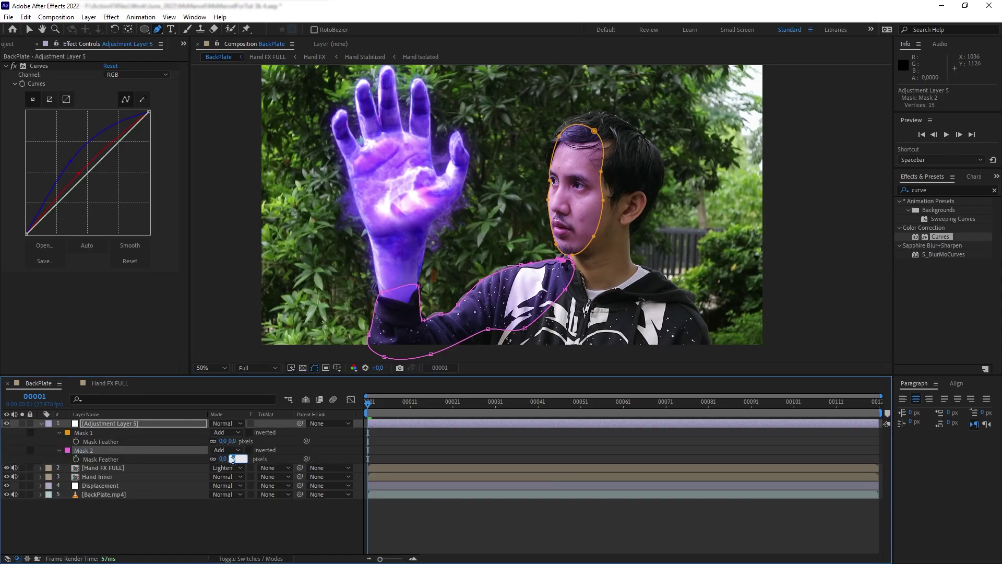
text(22)
key(Return)
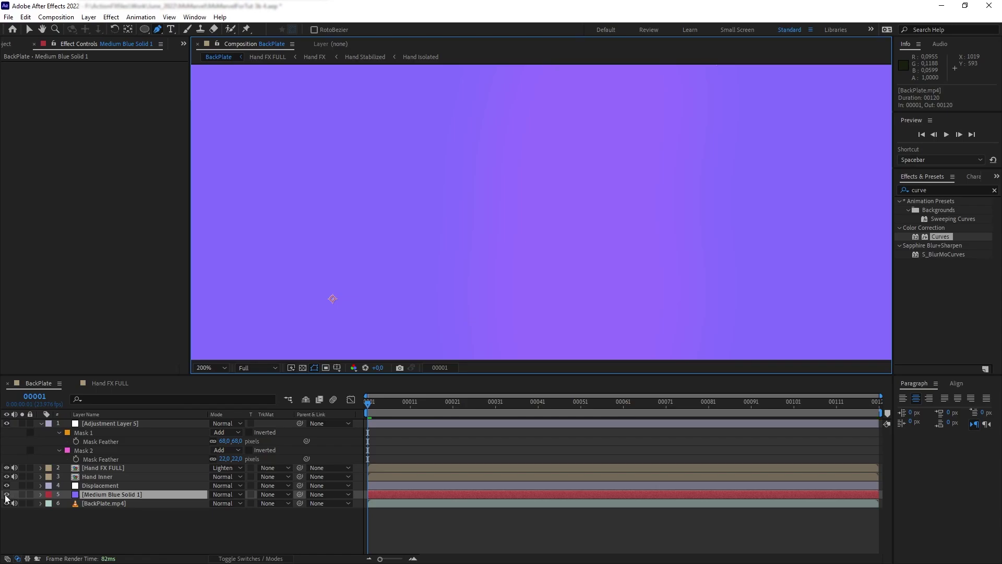
- Hide Medium Blue Solid 1 and draw a thin crescent mask on it along the hand-facing edge of each iris
click(6, 498)
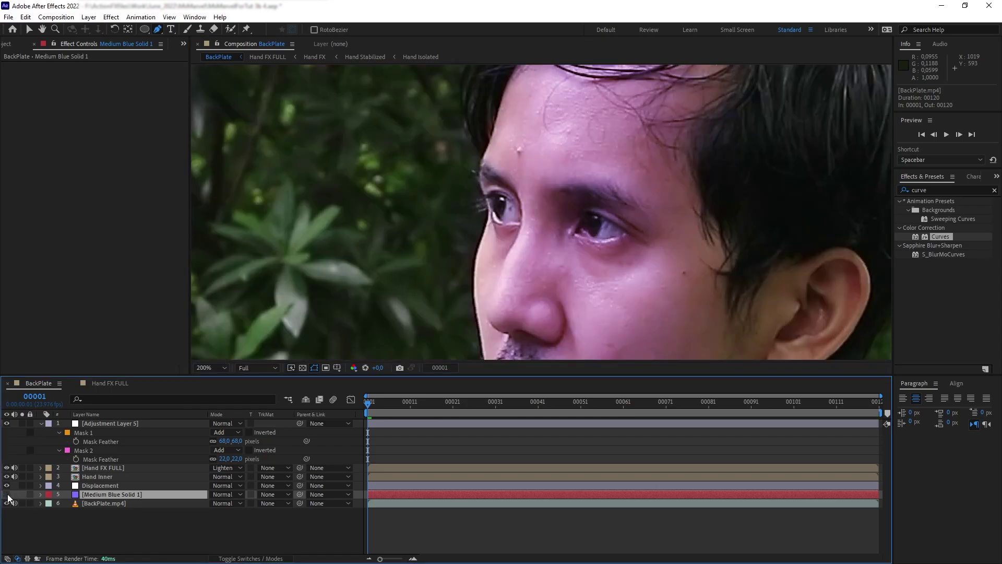
scroll(604, 248, up, 3)
mouse_move(605, 248)
mouse_down()
mouse_move(601, 212)
mouse_move(607, 229)
mouse_up()
click(605, 248)
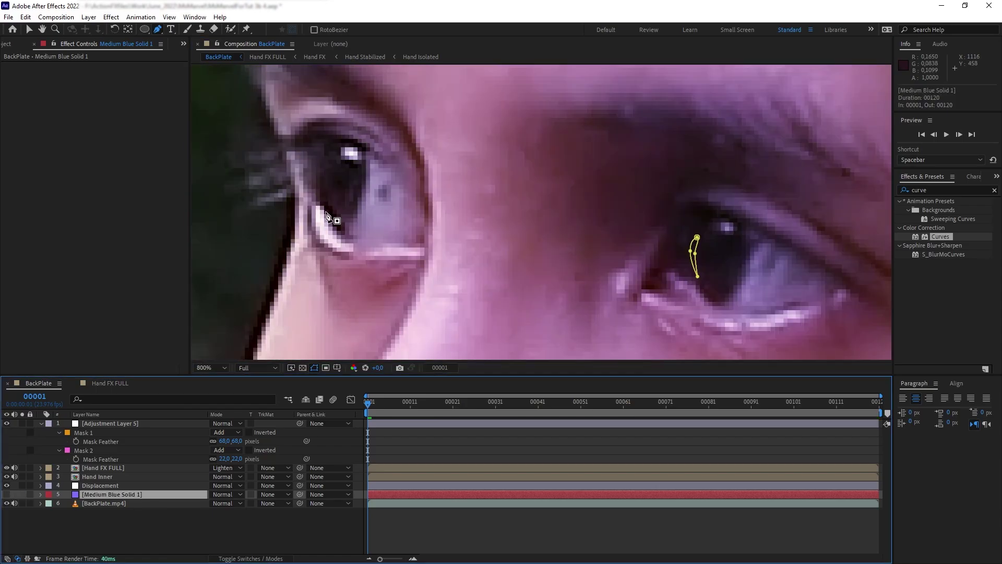
click(323, 207)
drag(315, 181, 314, 172)
- Set the mask feather of the two eye masks on Medium Blue Solid 1 to 1 pixel
click(142, 495)
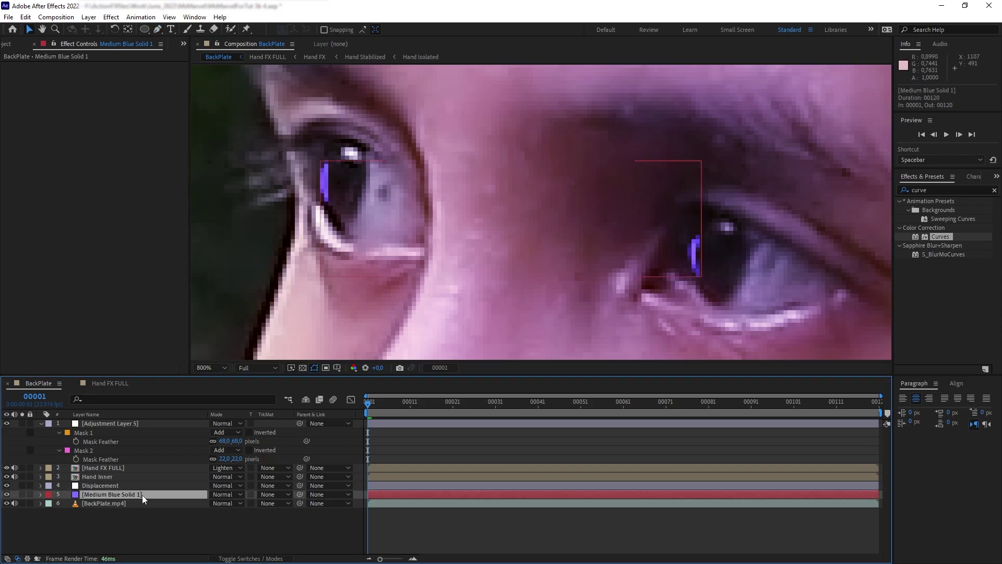
text(f)
text(1)
key(Return)
scroll(380, 243, down, 4)
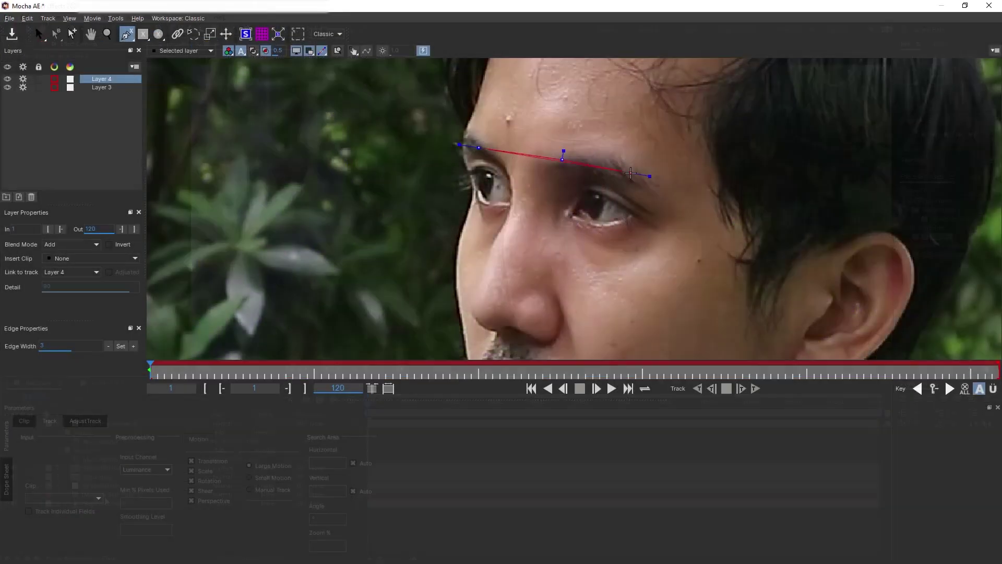
- Outline the area around both eyes and the nose bridge with a closed spline in Mocha AE and track it forward
click(658, 217)
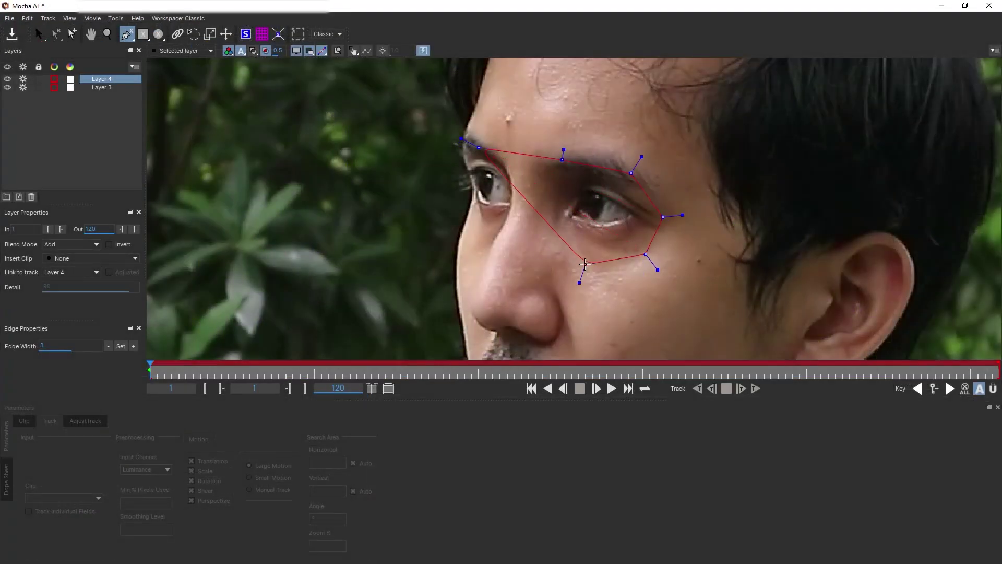
click(577, 269)
click(462, 241)
click(463, 154)
click(756, 389)
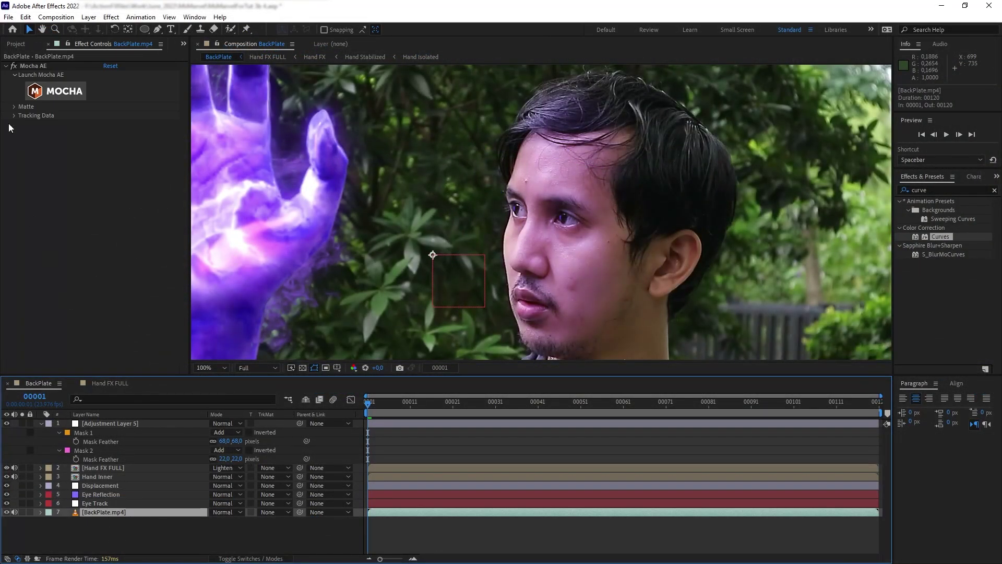
- Create track data from the eye track on BackPlate.mp4 and export it to the Eye Track layer with the Transform option
click(13, 115)
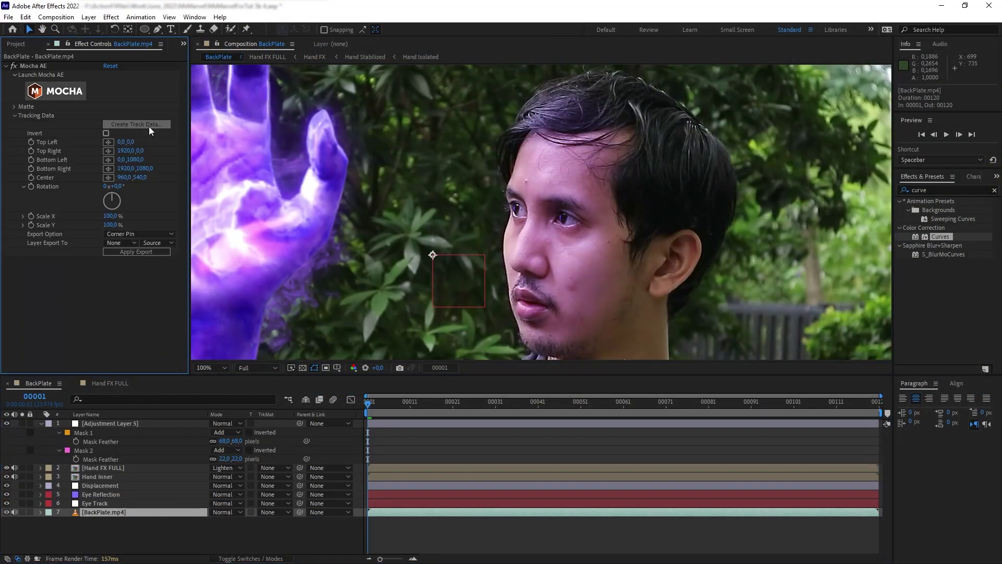
click(148, 126)
click(519, 293)
click(140, 233)
click(133, 243)
click(120, 243)
click(139, 327)
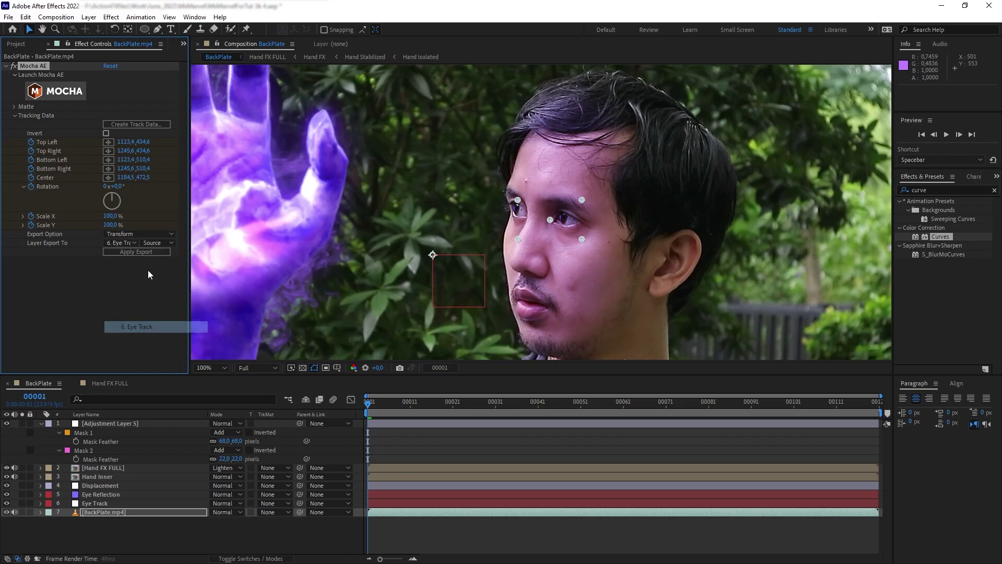
- Parent the Eye Reflection layer to Eye Track
click(124, 496)
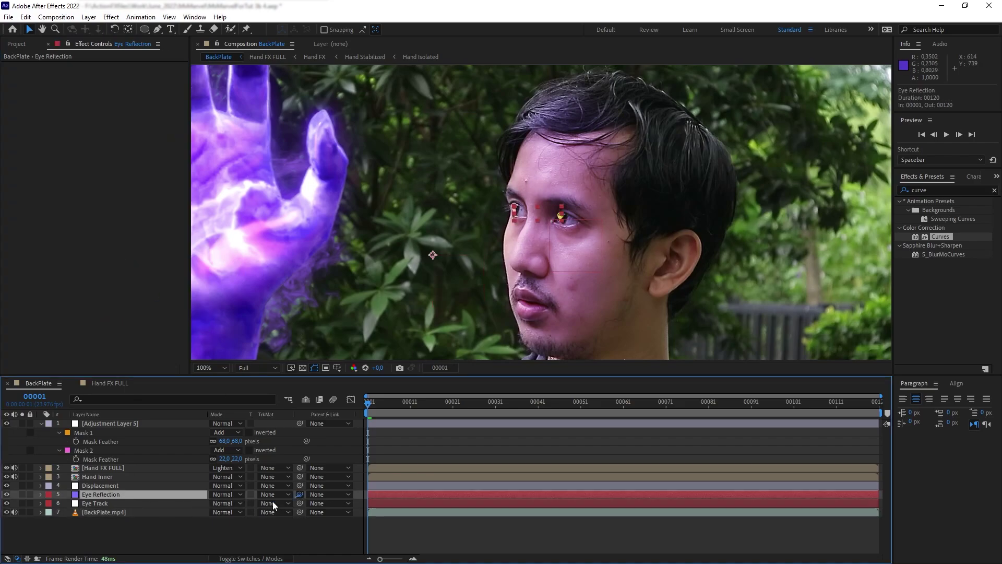
drag(272, 501, 153, 503)
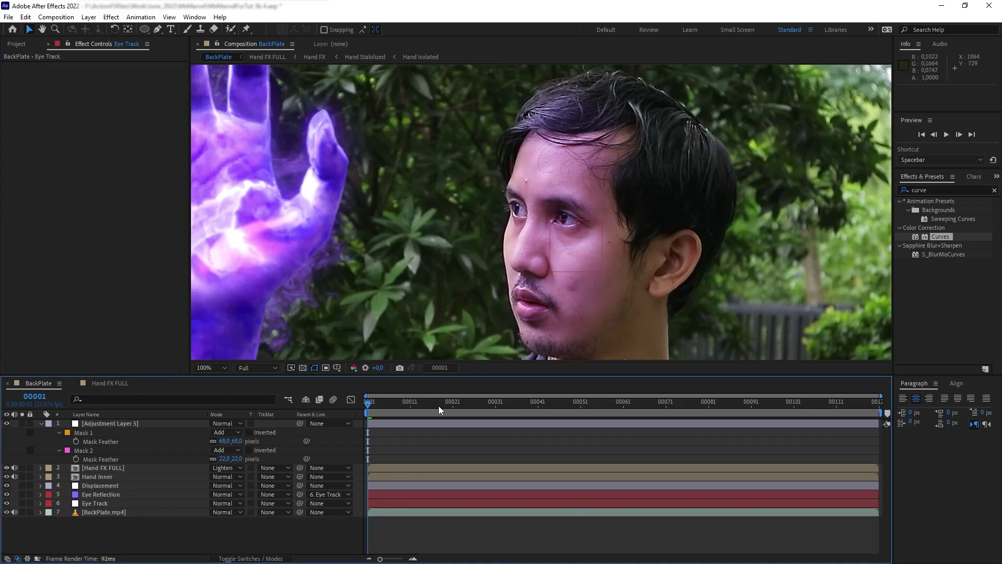